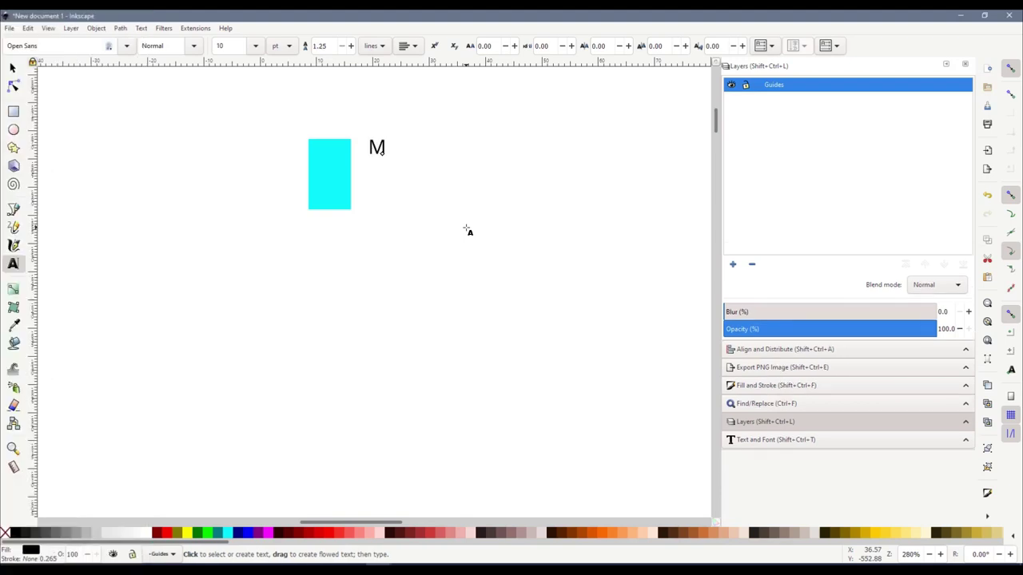
Label the cyan rectangle with three lines of text: "Main window", "Scalescenes "M"" and "Sheet 2", checking the window sheet for the sheet number.
{"action": "type", "text": "indow "}
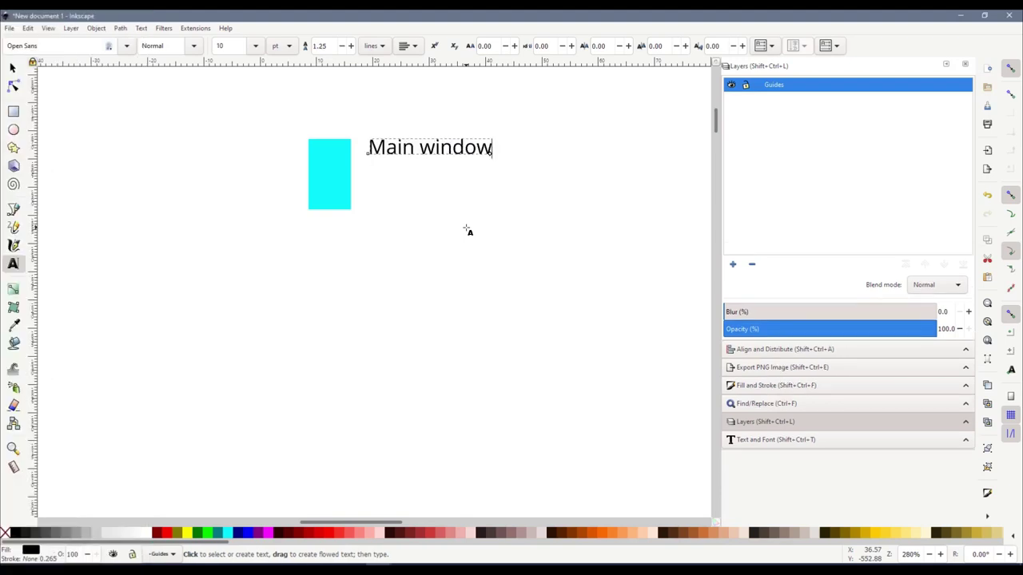
{"action": "type", "text": "Scalescen"}
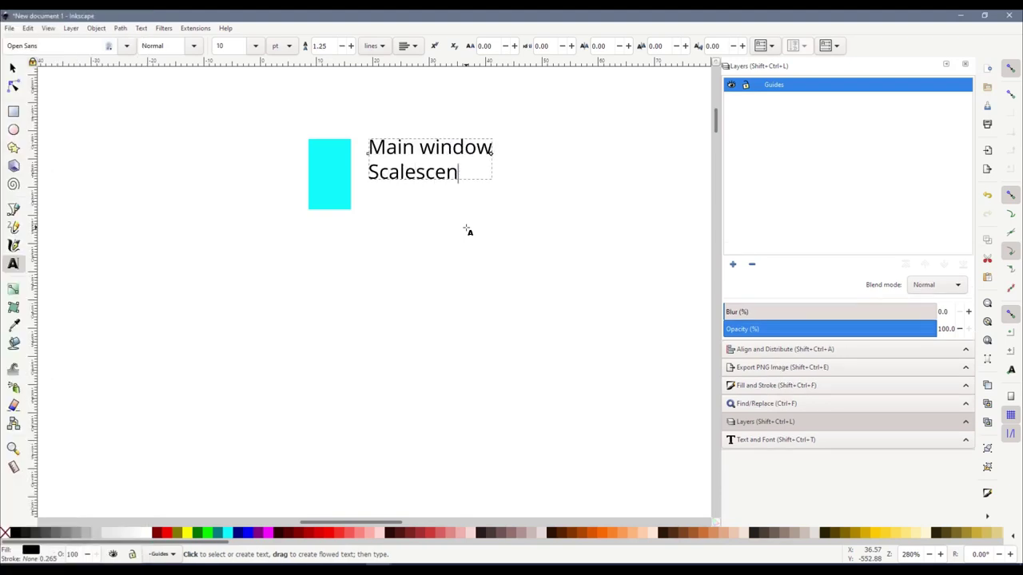
{"action": "type", "text": "es \"M\""}
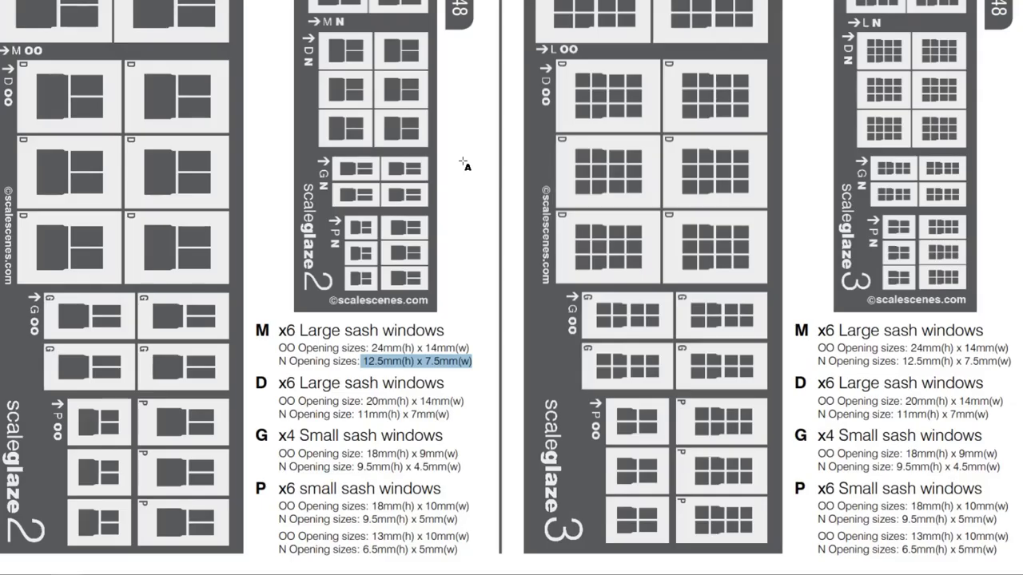
{"action": "scroll", "coordinate": [437, 249], "scroll_direction": "up", "scroll_amount": 5}
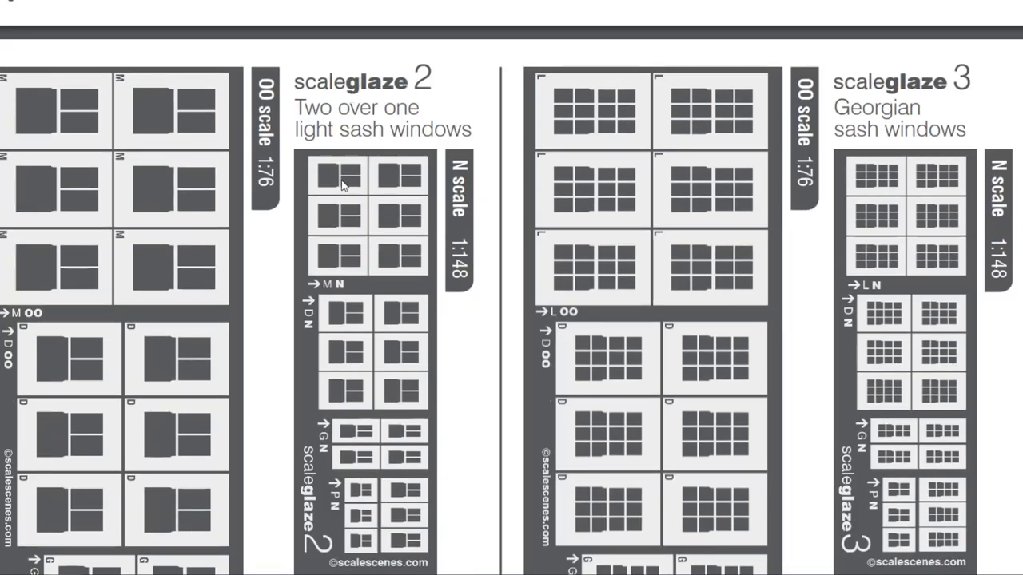
{"action": "scroll", "coordinate": [343, 185], "scroll_direction": "down", "scroll_amount": 6}
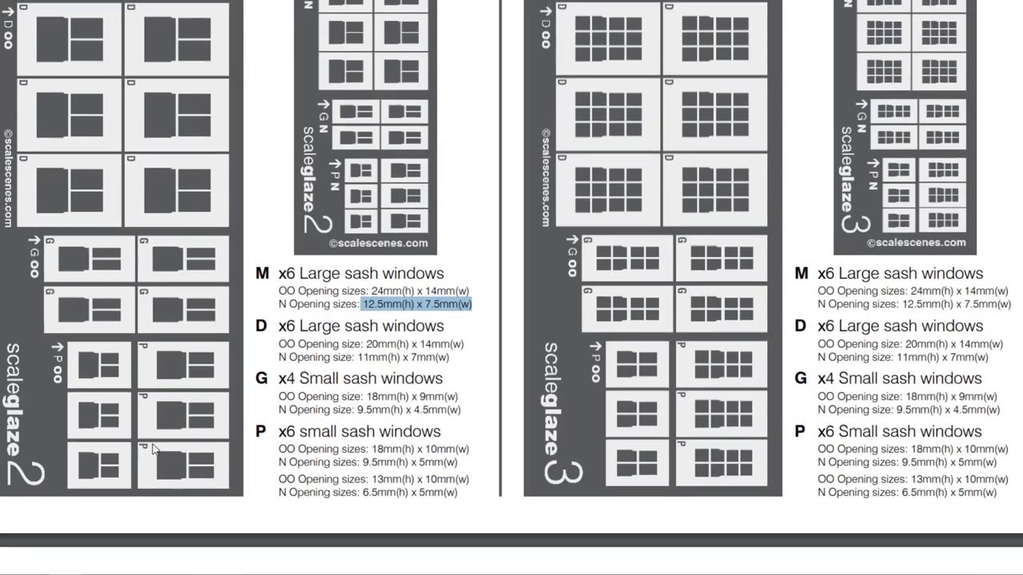
{"action": "scroll", "coordinate": [38, 455], "scroll_direction": "up", "scroll_amount": 5}
{"action": "key", "text": "alt+Tab"}
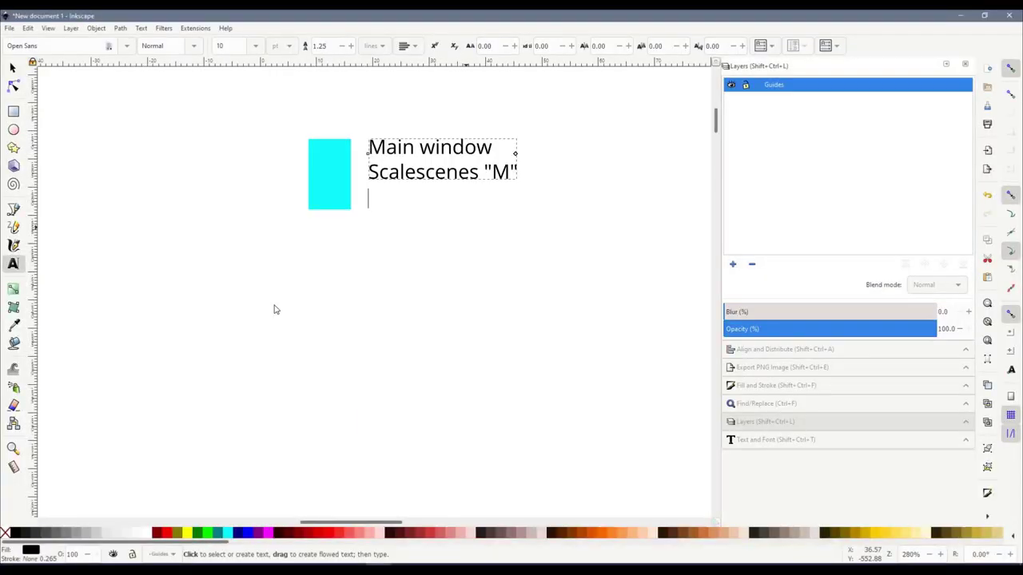
{"action": "type", "text": "Sheet 2"}
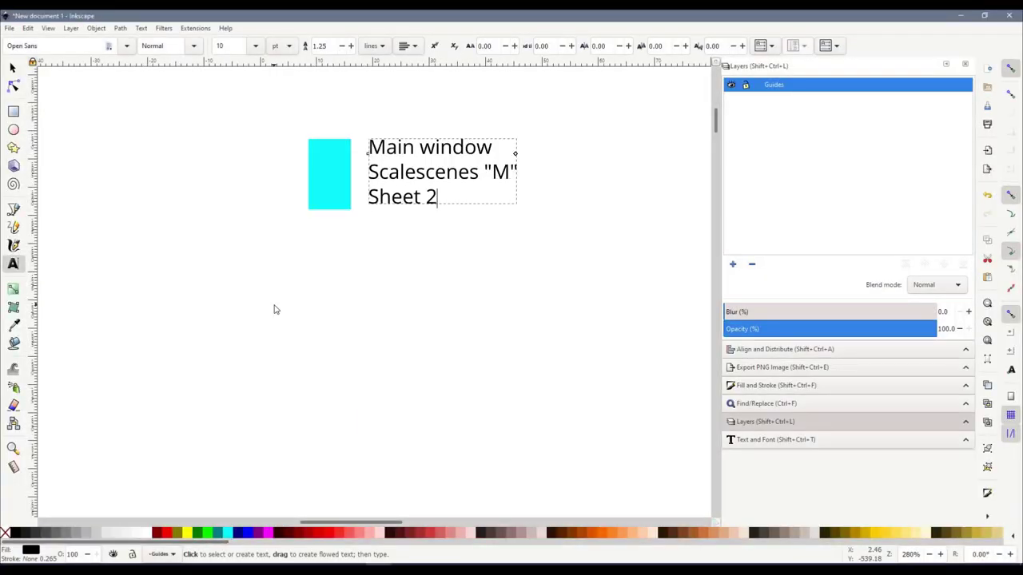
{"action": "left_click", "coordinate": [16, 70]}
Switch to the Scalescenes sheet and highlight the N opening size of the G small sash windows under scaleglaze 2.
{"action": "key", "text": "alt+Tab"}
{"action": "scroll", "coordinate": [415, 273], "scroll_direction": "down", "scroll_amount": 3}
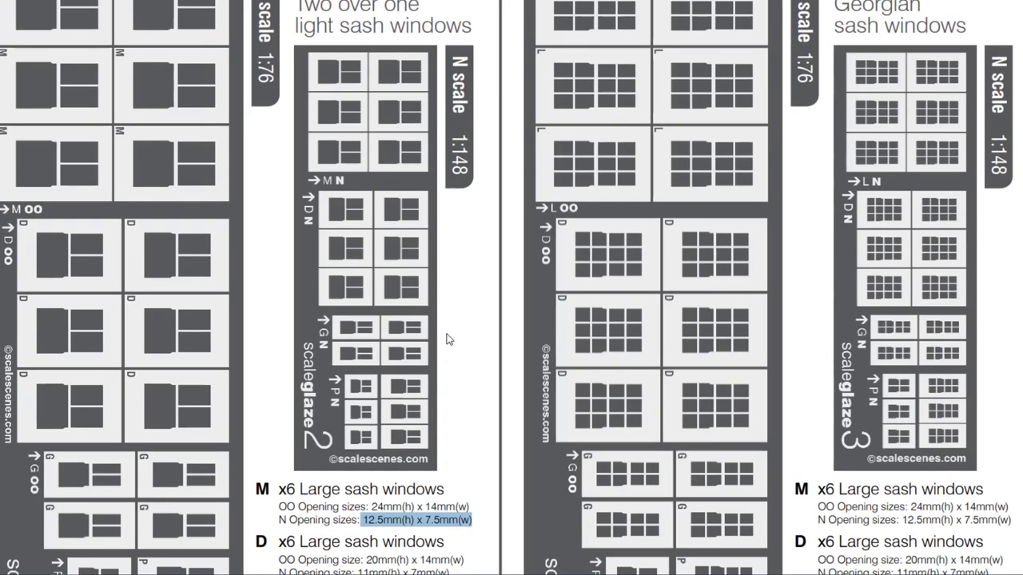
{"action": "scroll", "coordinate": [328, 453], "scroll_direction": "down", "scroll_amount": 3}
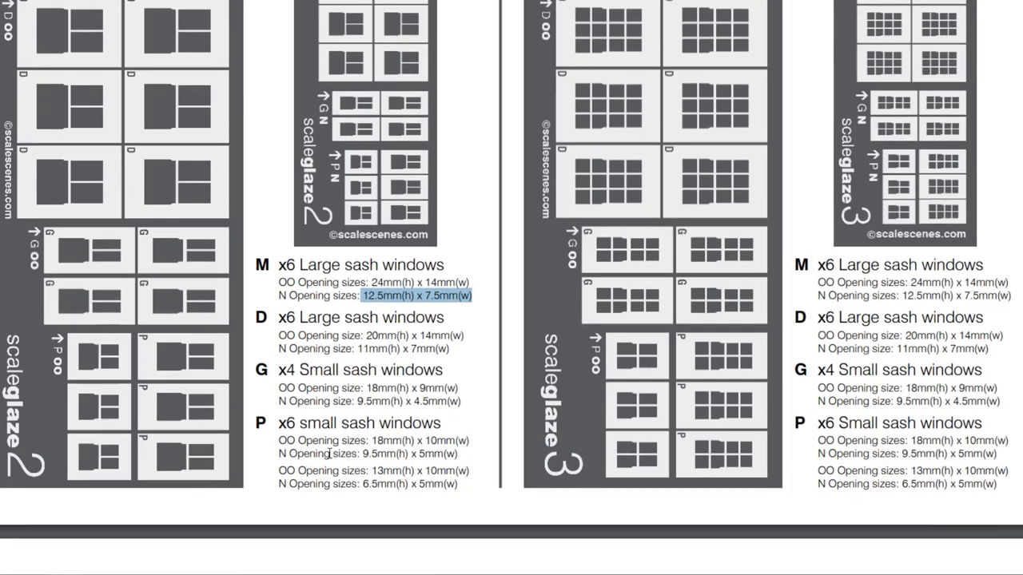
{"action": "left_click_drag", "start_coordinate": [359, 402], "coordinate": [461, 402]}
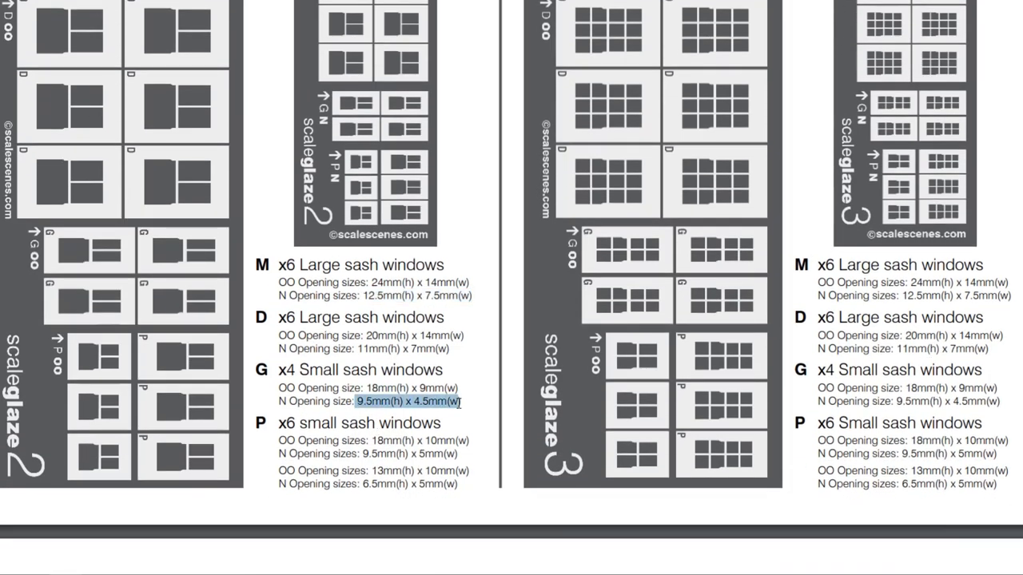
Switch to Inkscape and draw a rectangle about 27 mm wide and 27 mm high below the main window rectangle.
{"action": "key", "text": "alt+Tab"}
{"action": "left_click", "coordinate": [13, 112]}
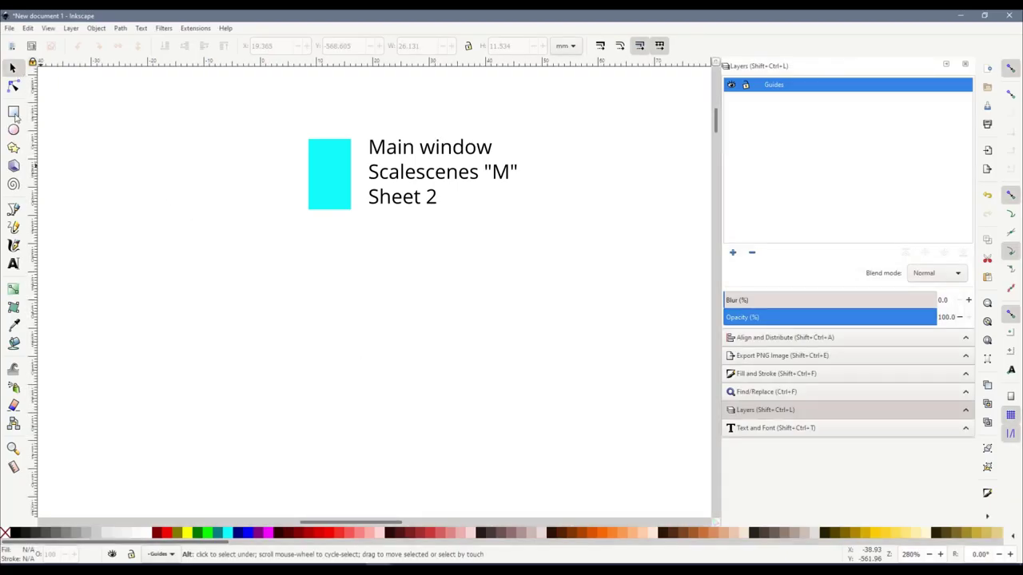
{"action": "left_click_drag", "start_coordinate": [274, 314], "coordinate": [424, 464]}
{"action": "left_click", "coordinate": [13, 68]}
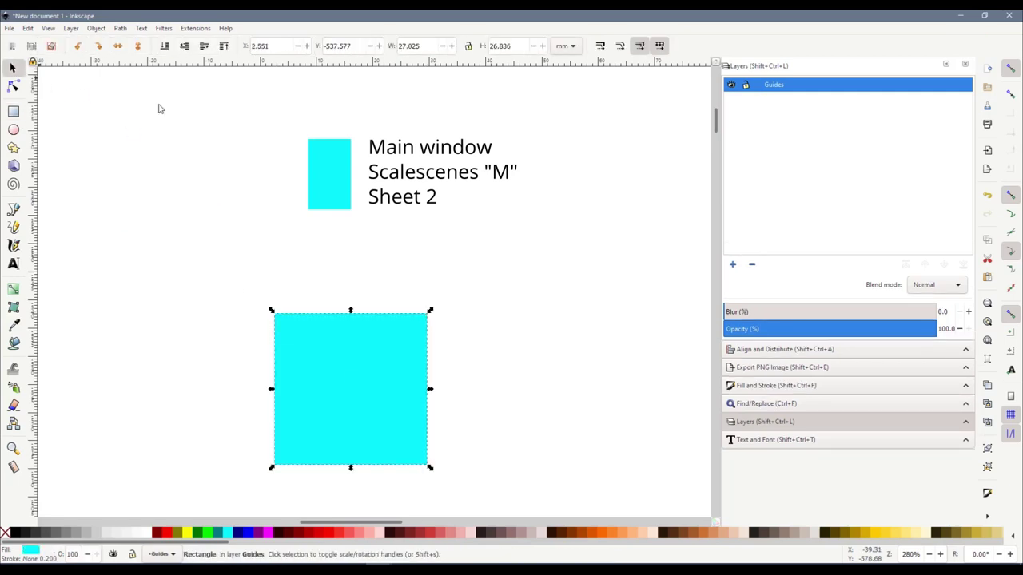
Set the new rectangle to 4.5 mm wide and 9.5 mm high, and move it directly beneath the main window rectangle.
{"action": "double_click", "coordinate": [549, 89]}
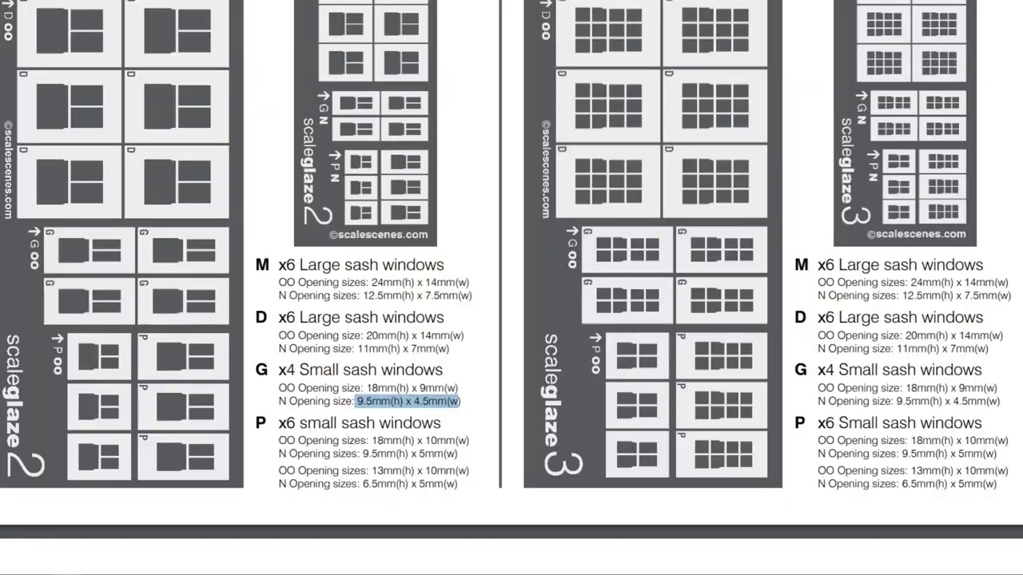
{"action": "type", "text": "4"}
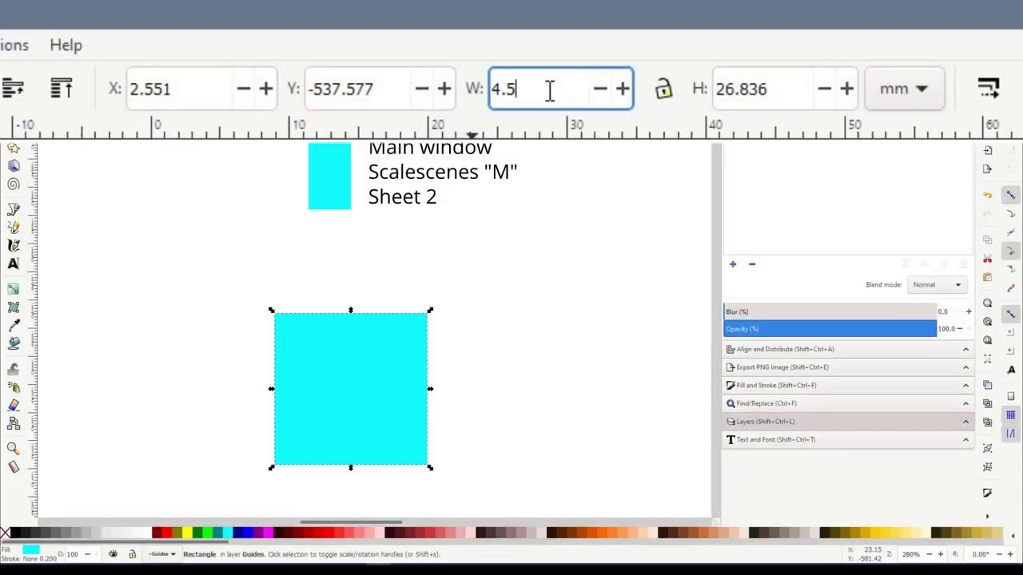
{"action": "type", "text": ".5"}
{"action": "key", "text": "Tab"}
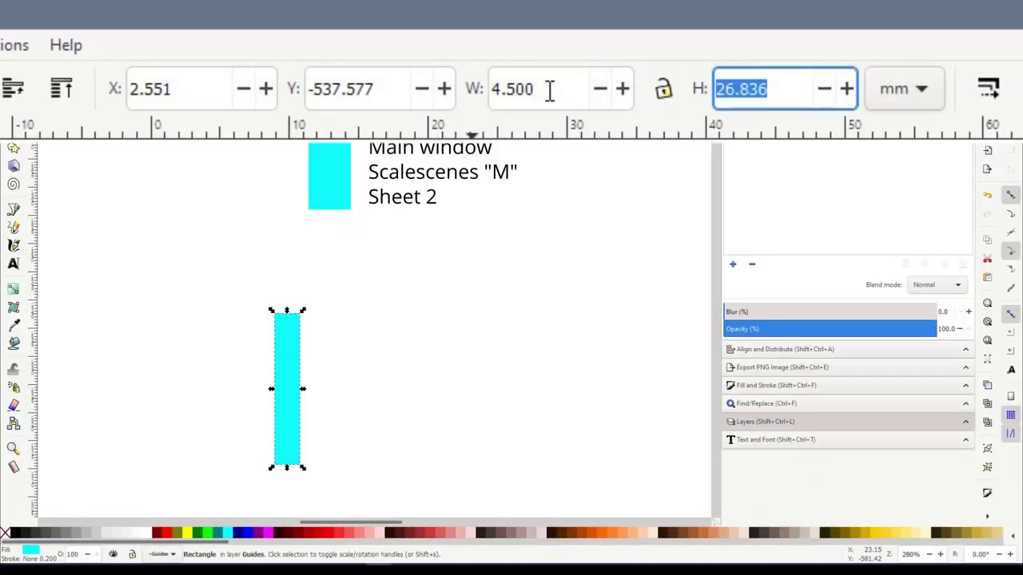
{"action": "type", "text": "9"}
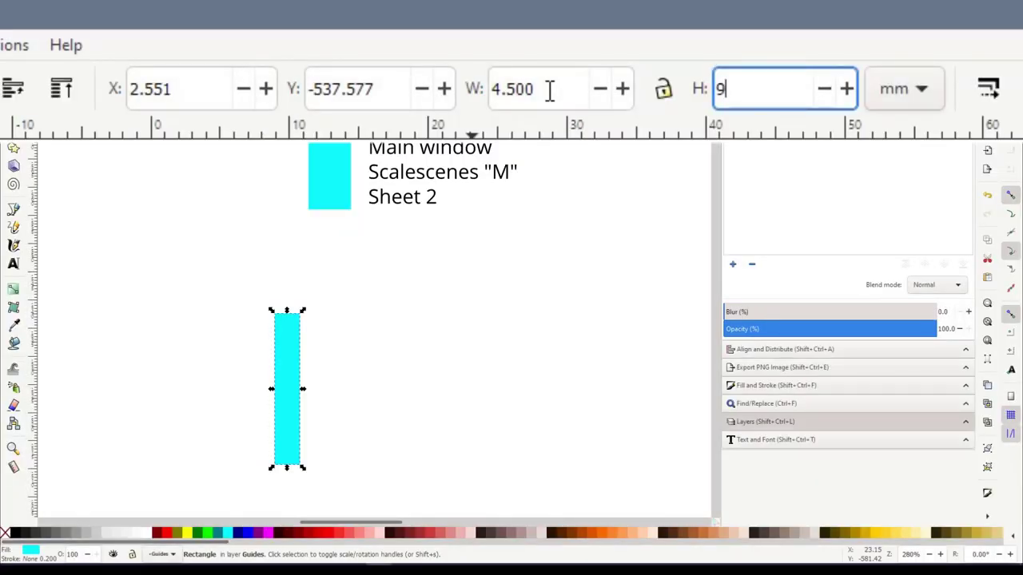
{"action": "type", "text": ".5"}
{"action": "key", "text": "Return"}
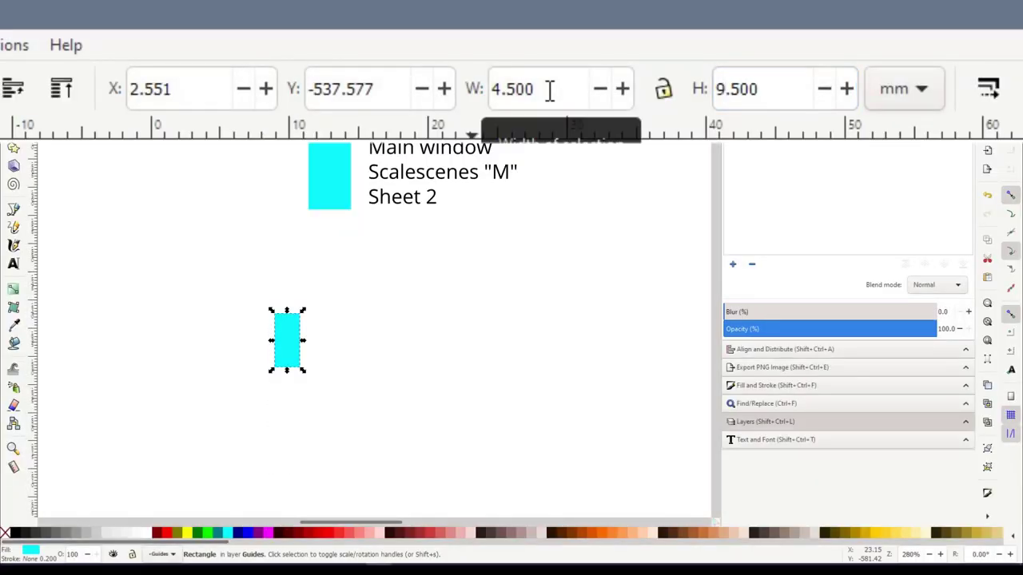
{"action": "left_click_drag", "start_coordinate": [280, 336], "coordinate": [325, 260]}
Label the small rectangle with three lines of text: "Smaller window", "Scalescenes "G"" and "Sheet 2".
{"action": "left_click", "coordinate": [399, 205]}
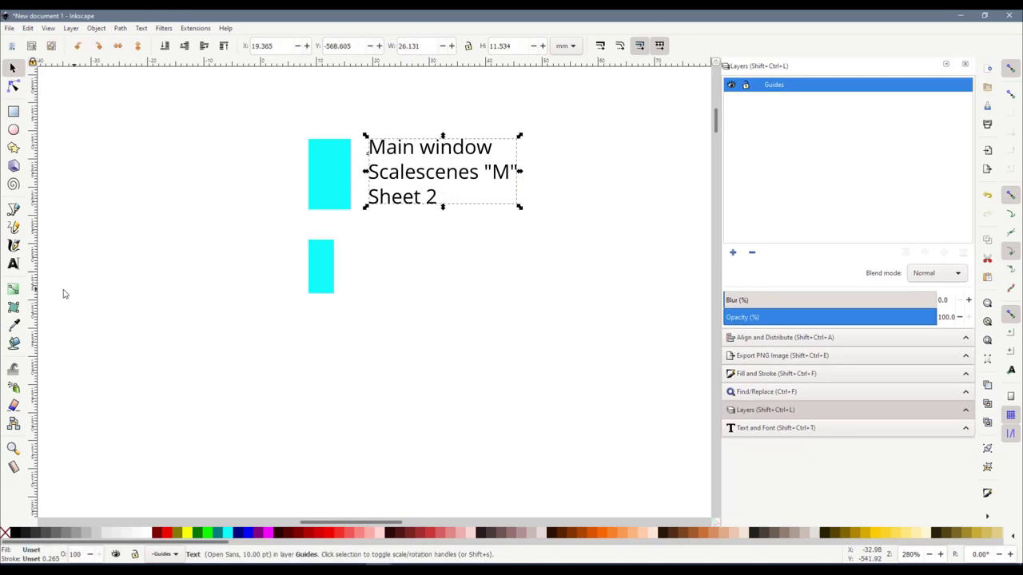
{"action": "left_click", "coordinate": [14, 267]}
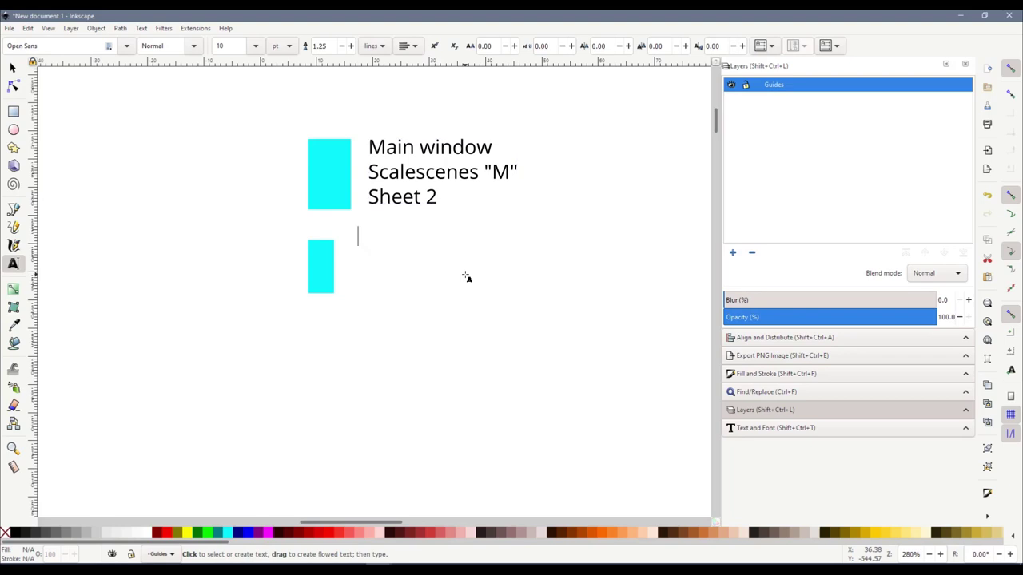
{"action": "type", "text": "Smaller wi"}
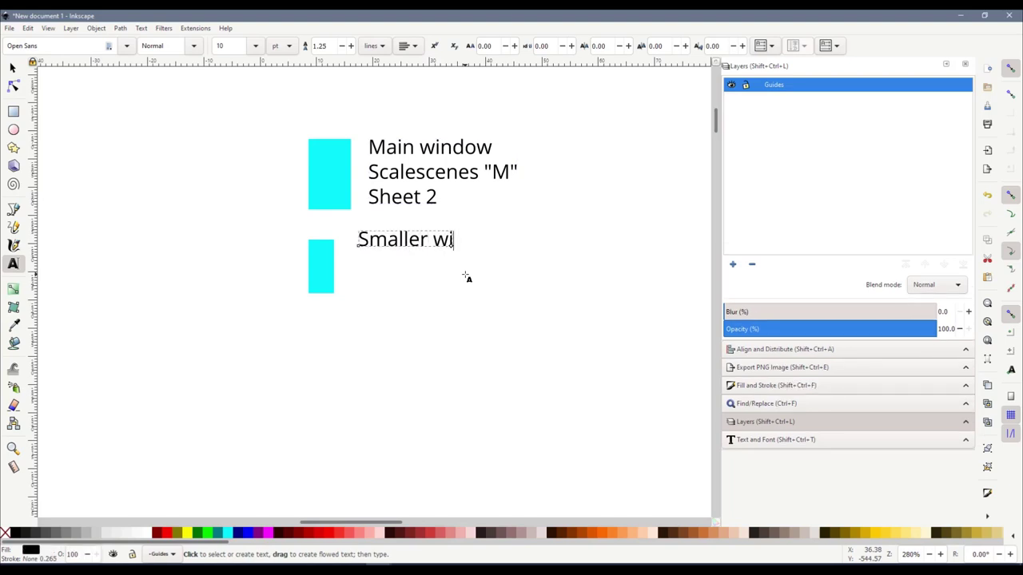
{"action": "type", "text": "ndow Scalescenes \"G\" S"}
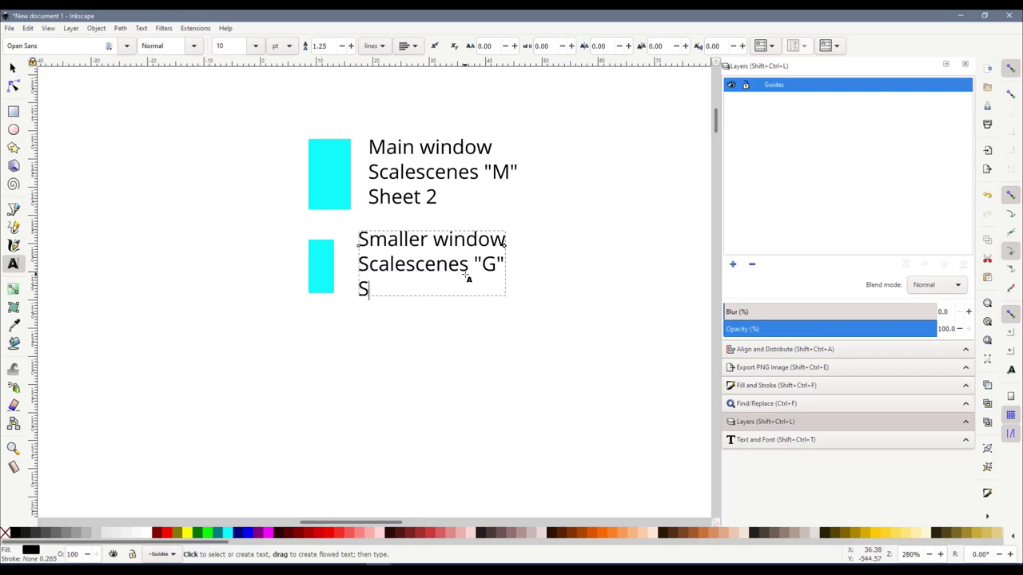
{"action": "type", "text": "heet 2"}
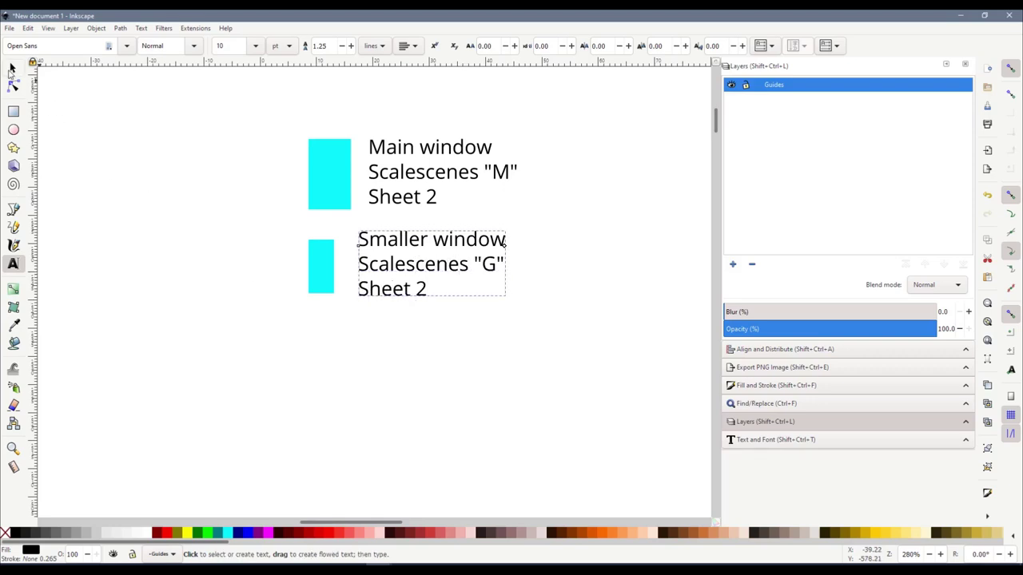
{"action": "left_click", "coordinate": [12, 70]}
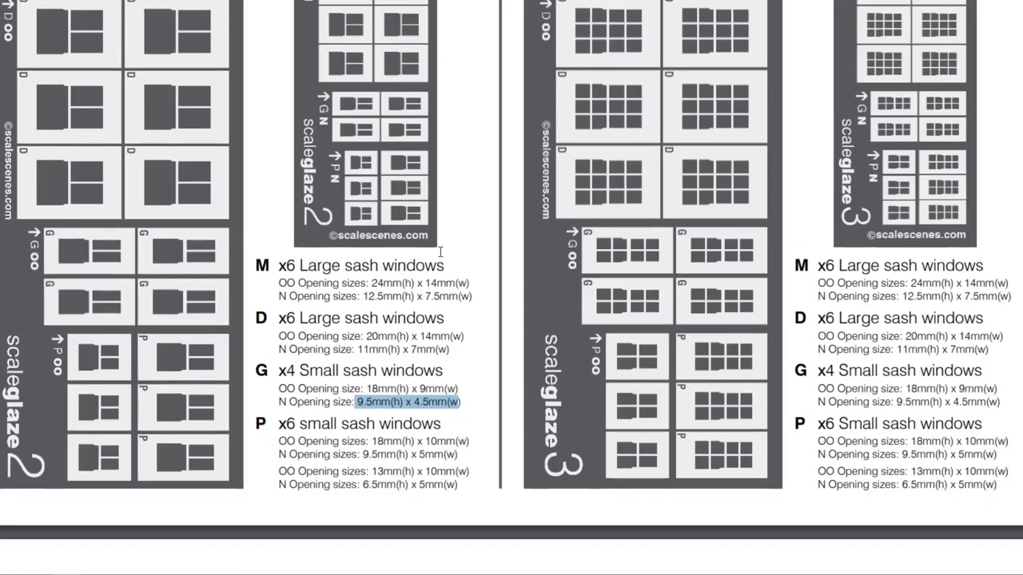
{"action": "scroll", "coordinate": [440, 252], "scroll_direction": "up", "scroll_amount": 5}
{"action": "scroll", "coordinate": [421, 391], "scroll_direction": "down", "scroll_amount": 5}
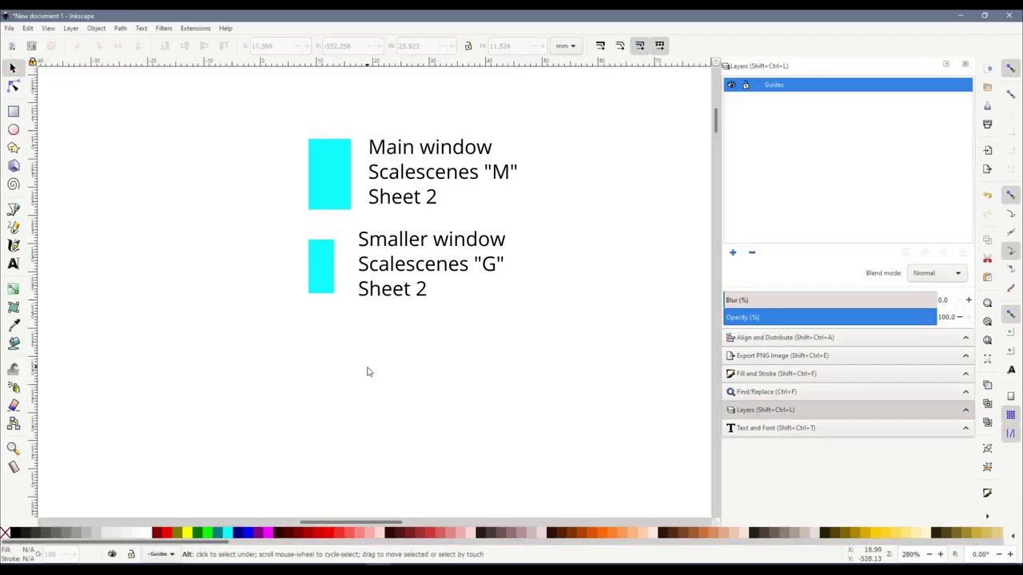
Duplicate the main window rectangle and move the copy into the empty area left of the labelled guides, at about X -84, Y -566 mm.
{"action": "scroll", "coordinate": [368, 372], "scroll_direction": "down", "scroll_amount": 1}
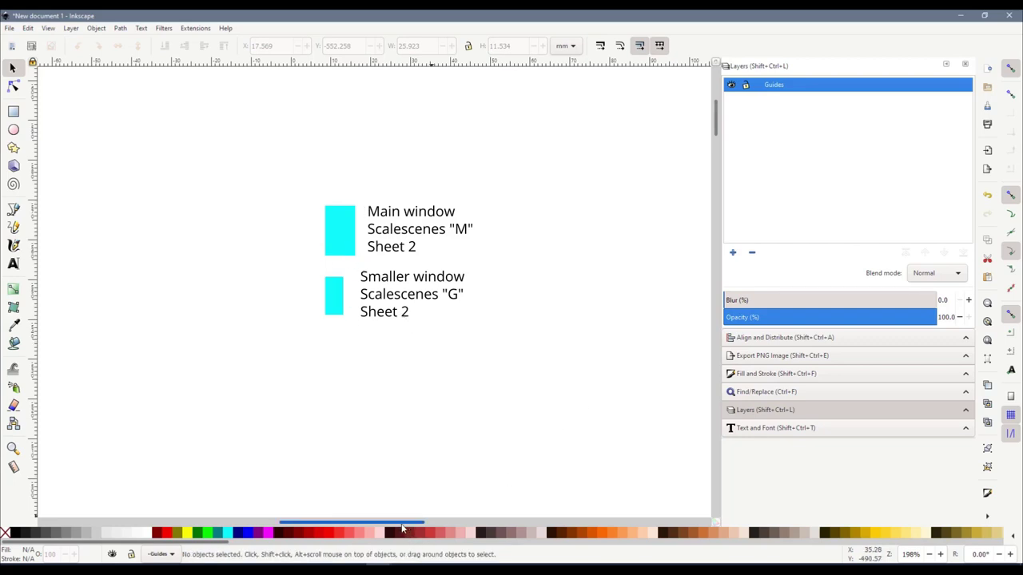
{"action": "left_click_drag", "start_coordinate": [405, 525], "coordinate": [362, 541]}
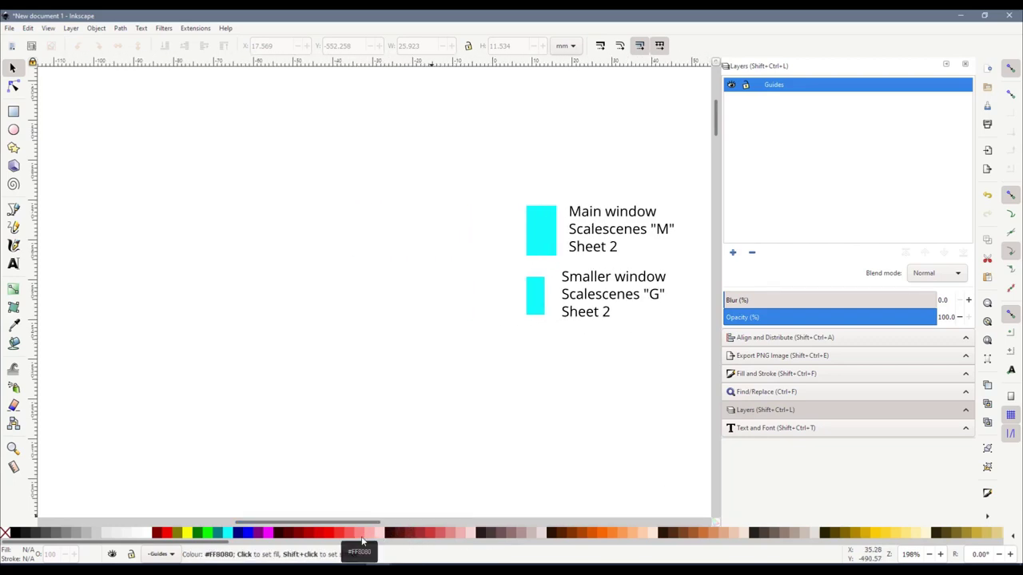
{"action": "left_click", "coordinate": [531, 238]}
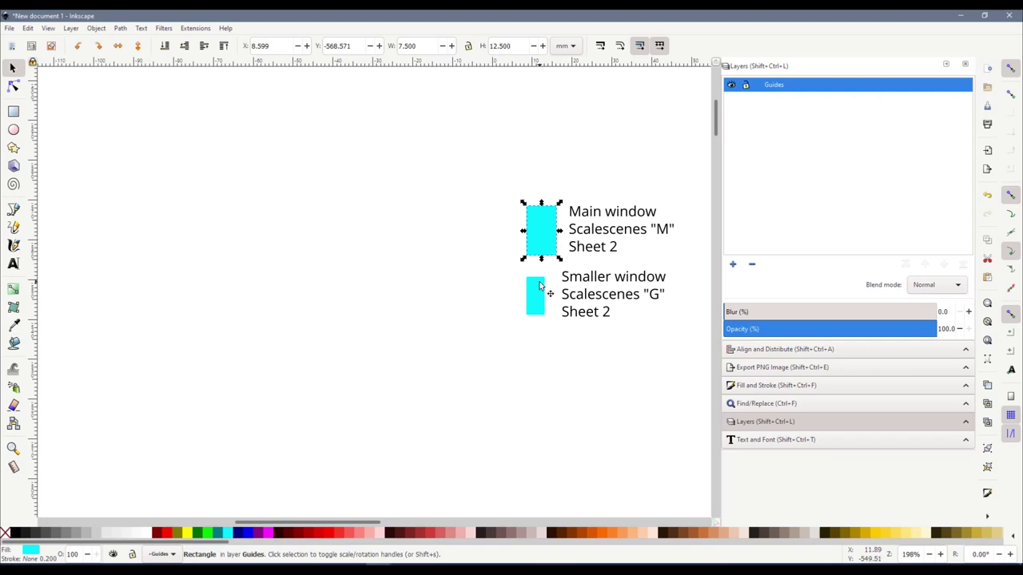
{"action": "right_click", "coordinate": [532, 242]}
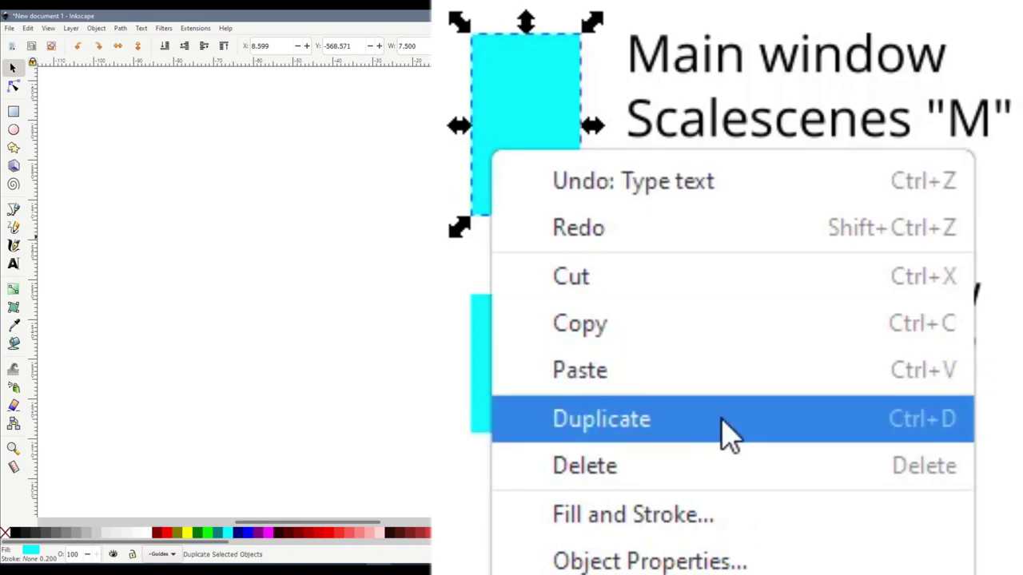
{"action": "left_click", "coordinate": [586, 322]}
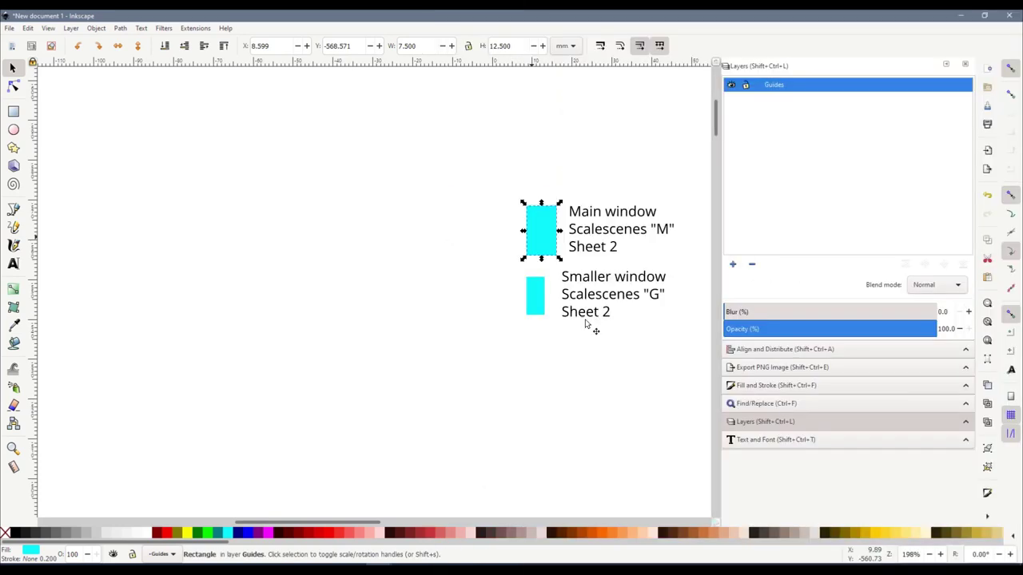
{"action": "left_click", "coordinate": [492, 389]}
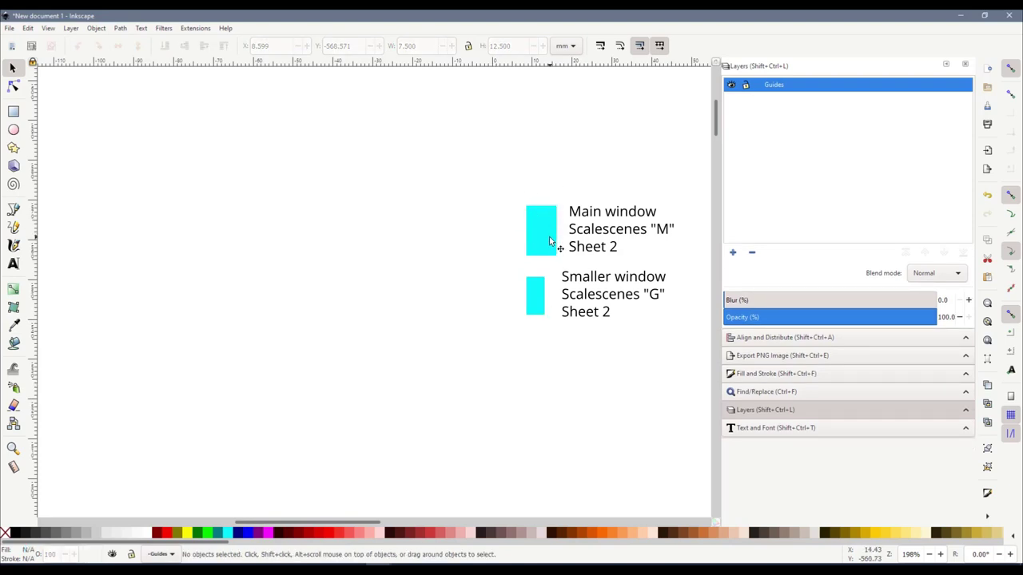
{"action": "left_click_drag", "start_coordinate": [549, 236], "coordinate": [201, 270]}
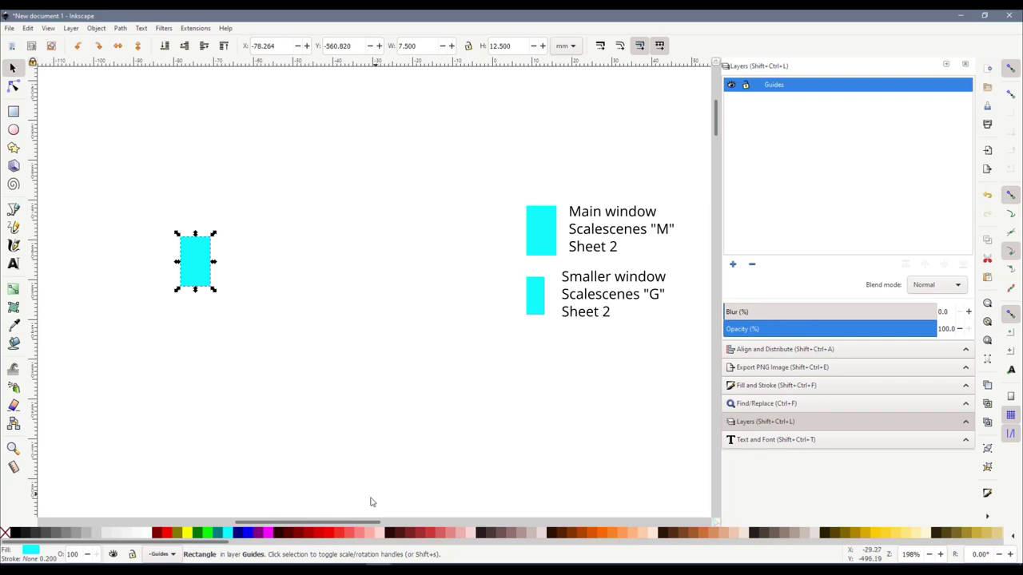
{"action": "left_click_drag", "start_coordinate": [367, 523], "coordinate": [357, 524]}
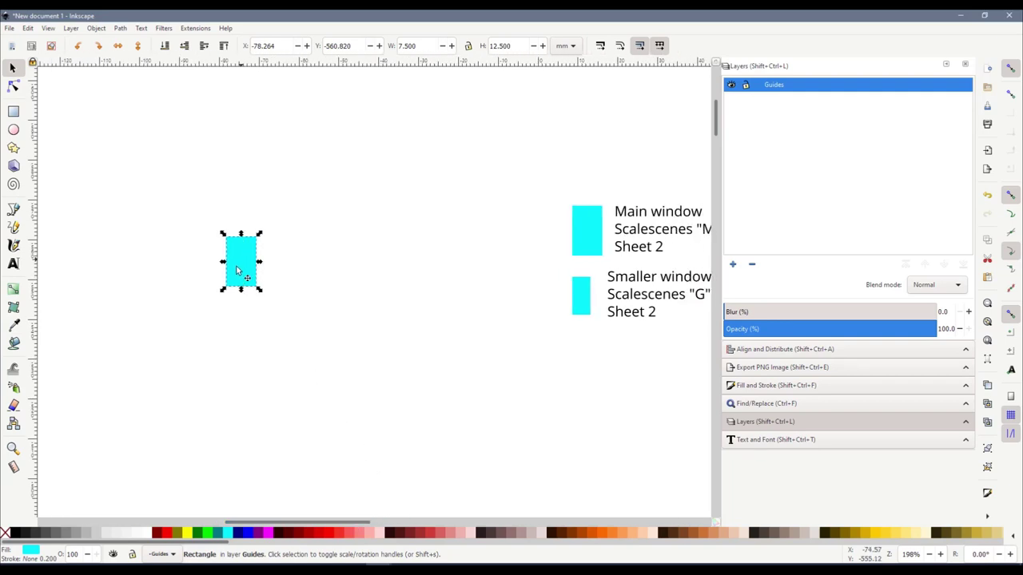
{"action": "left_click_drag", "start_coordinate": [236, 271], "coordinate": [235, 285]}
{"action": "left_click", "coordinate": [288, 364]}
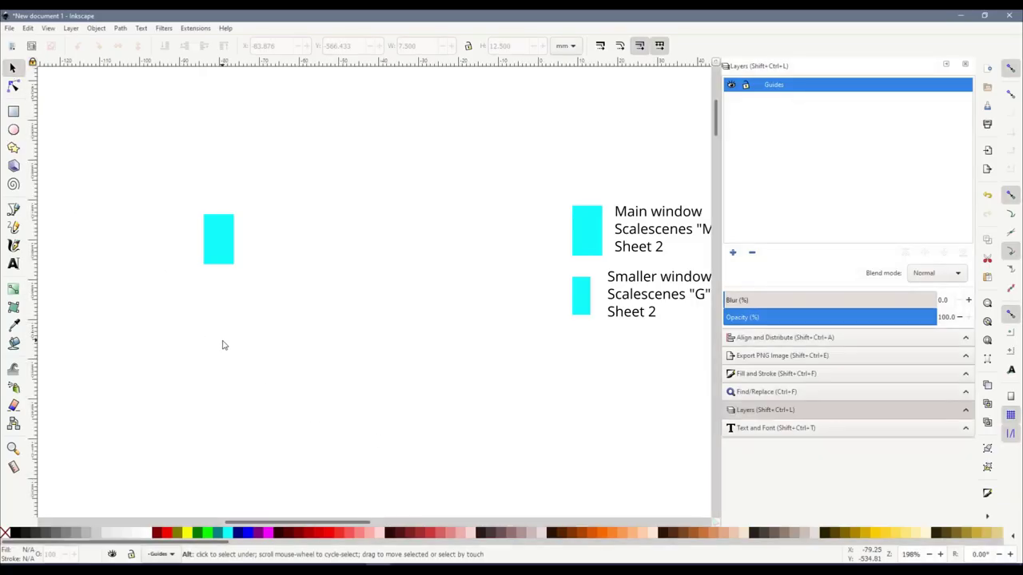
Duplicate the moved window copy and place the duplicate level with it on its right, at about X -65 mm.
{"action": "left_click", "coordinate": [223, 249]}
{"action": "key", "text": "ctrl+d"}
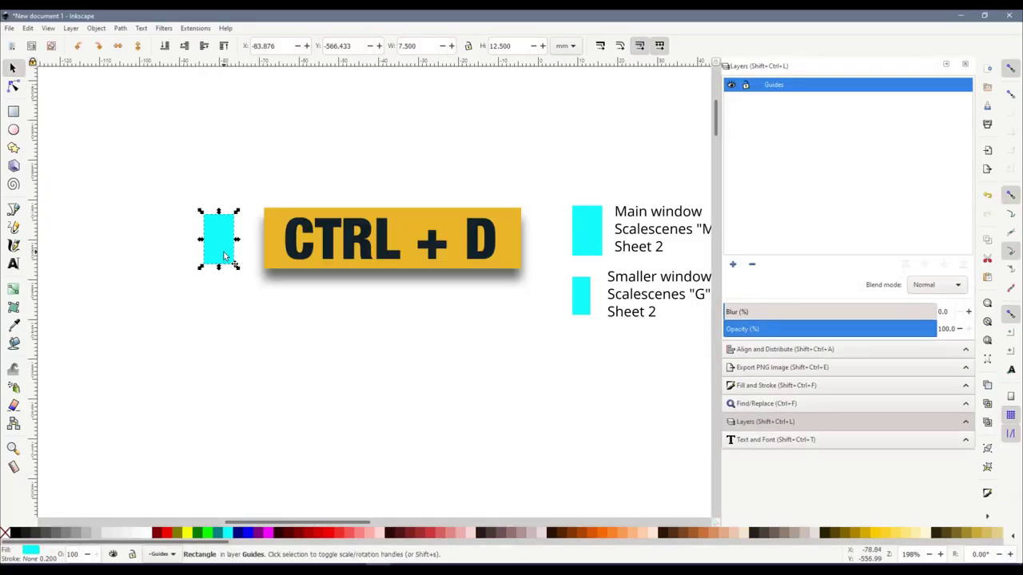
{"action": "left_click_drag", "start_coordinate": [225, 252], "coordinate": [310, 256]}
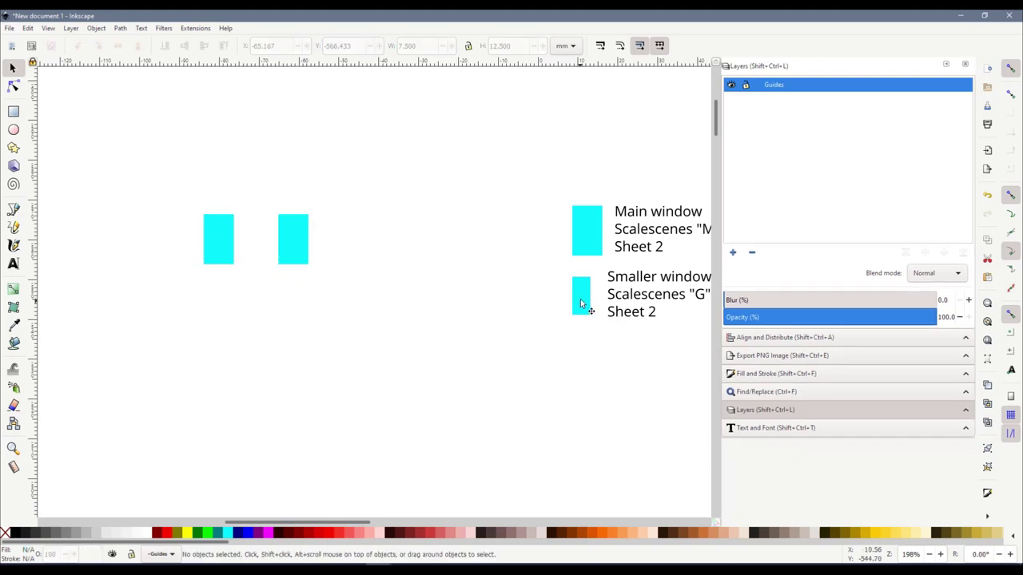
Duplicate the smaller window rectangle and place the copy between the two main window copies, at about X -73, Y -566 mm.
{"action": "key", "text": "ctrl+d"}
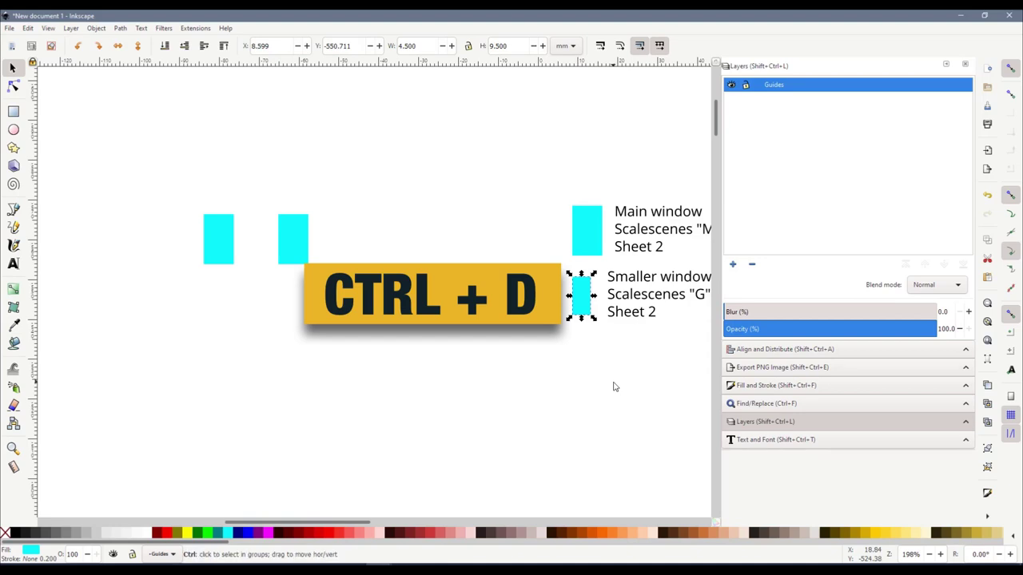
{"action": "left_click_drag", "start_coordinate": [586, 308], "coordinate": [240, 247]}
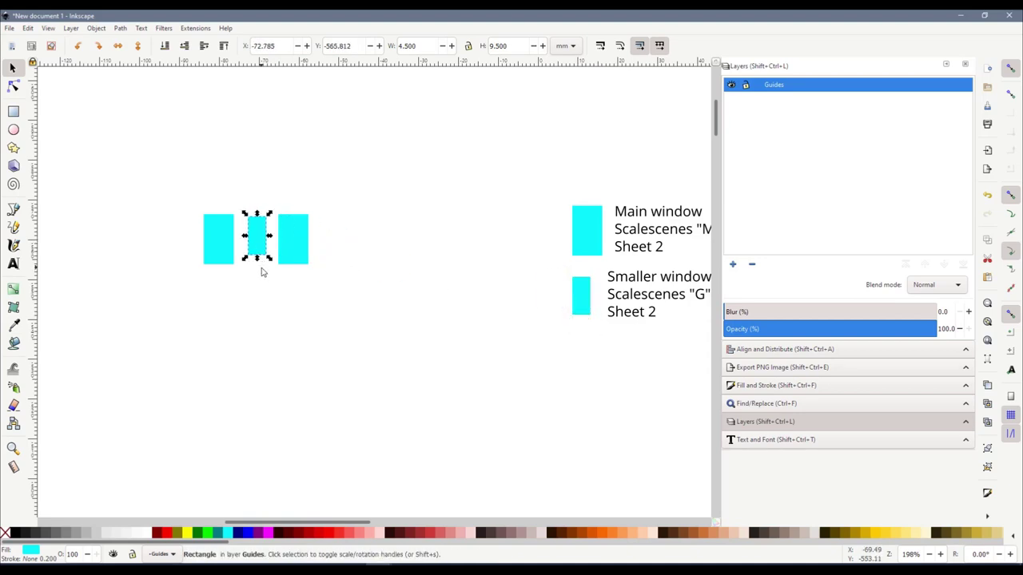
{"action": "scroll", "coordinate": [244, 256], "scroll_direction": "up", "scroll_amount": 2}
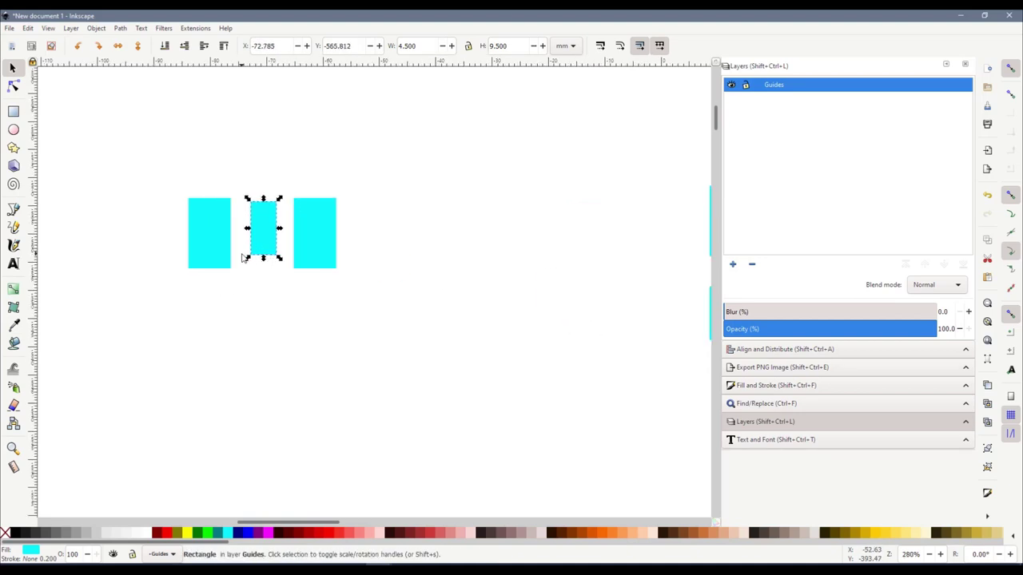
{"action": "left_click_drag", "start_coordinate": [304, 521], "coordinate": [301, 520]}
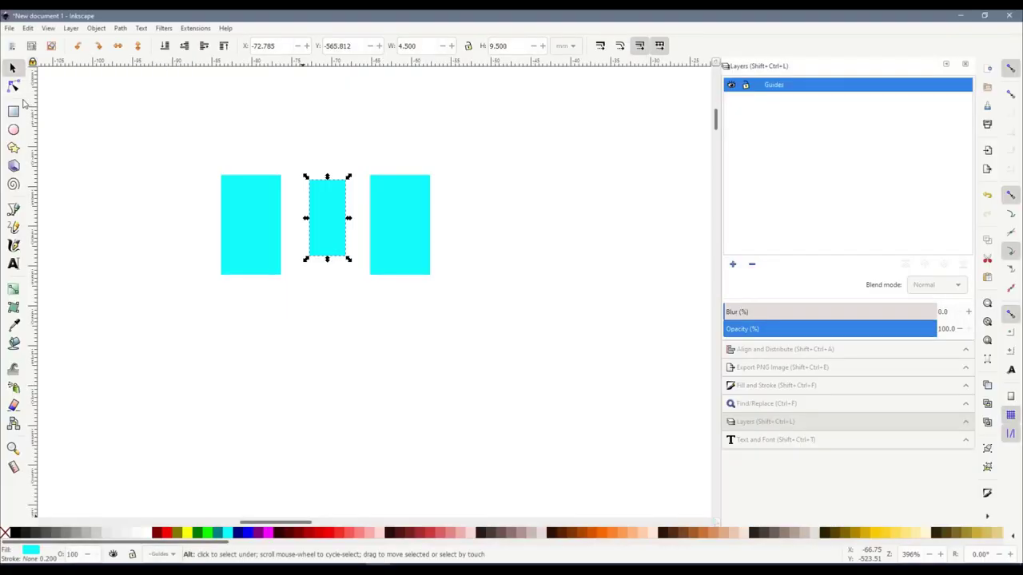
Make two red copies of the right main window as spacers and place them below the window row.
{"action": "left_click", "coordinate": [411, 240]}
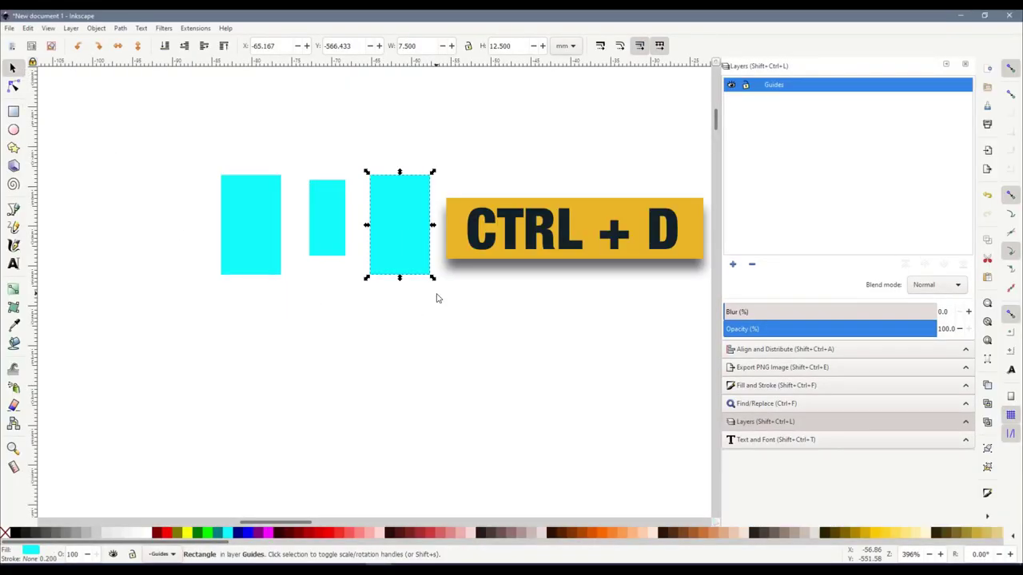
{"action": "key", "text": "ctrl+d"}
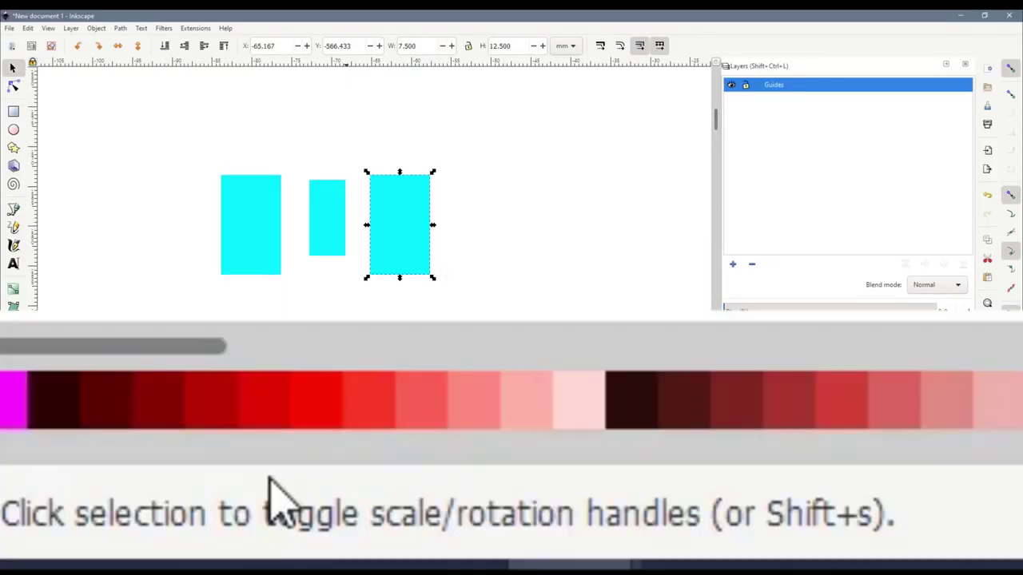
{"action": "left_click", "coordinate": [330, 533]}
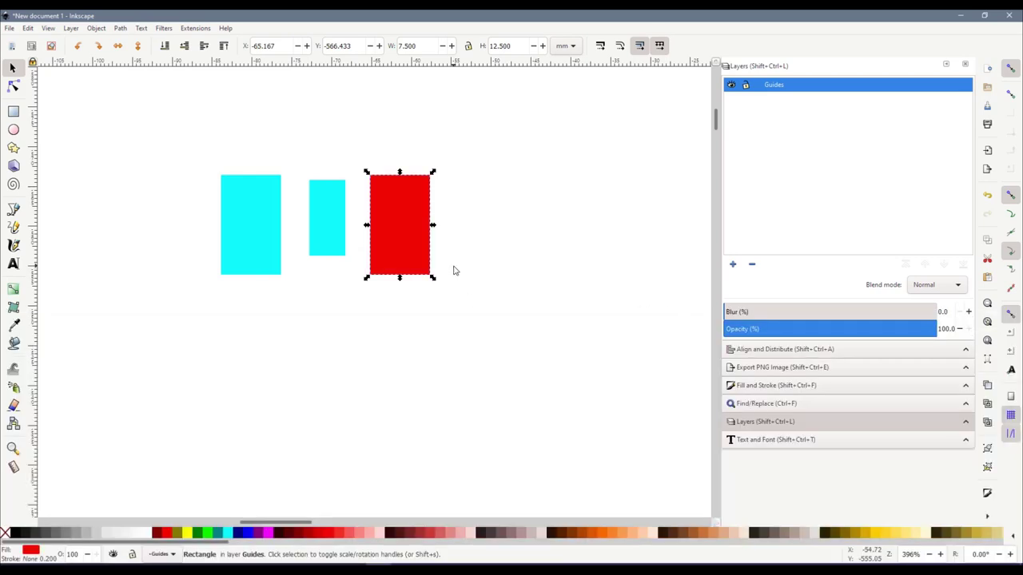
{"action": "left_click", "coordinate": [419, 334]}
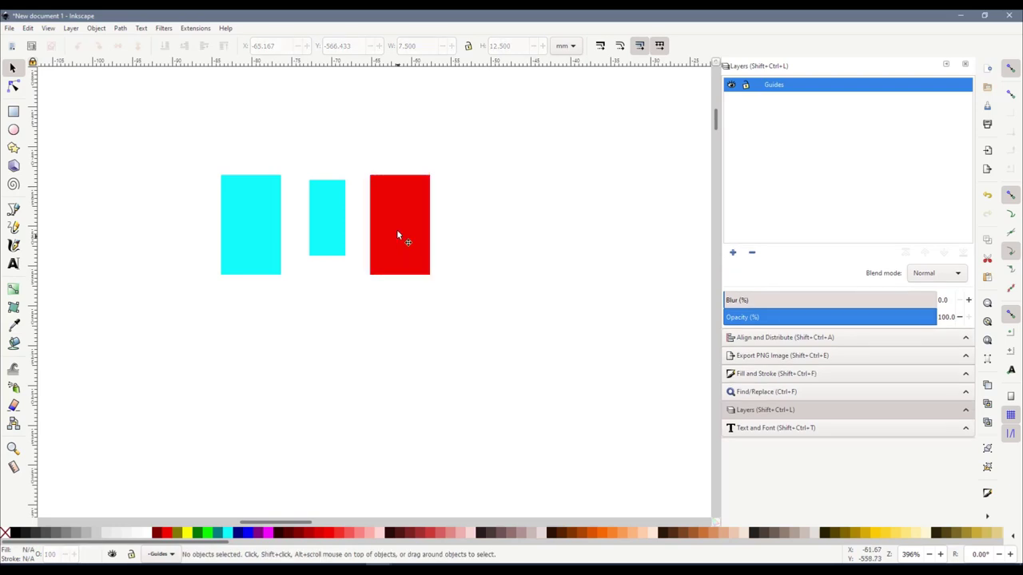
{"action": "key", "text": "ctrl+v"}
{"action": "left_click_drag", "start_coordinate": [398, 232], "coordinate": [387, 394]}
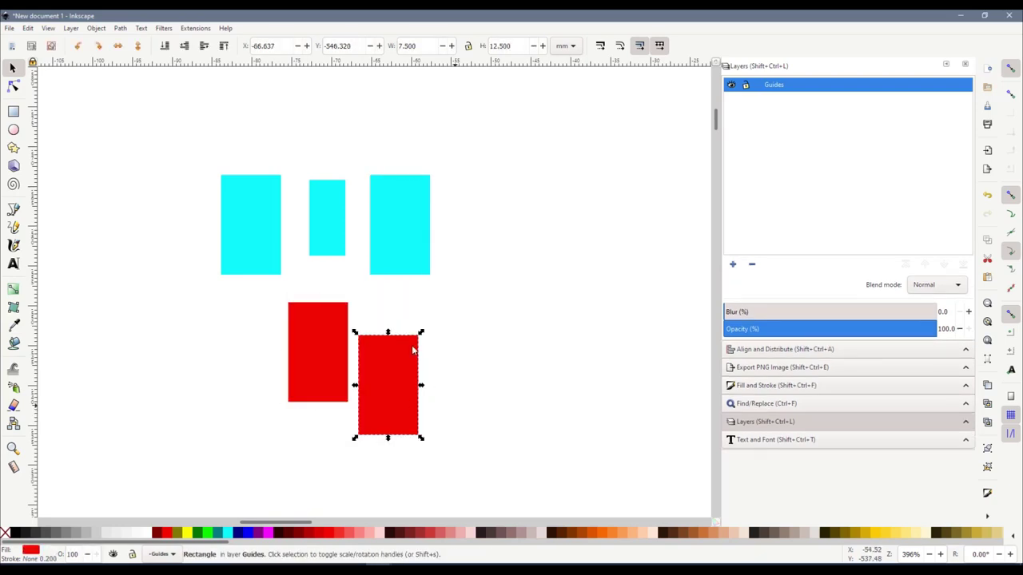
Move the right main window to about X -52, Y -568 mm, enable bounding box snapping and snap a red spacer against its left edge.
{"action": "left_click_drag", "start_coordinate": [388, 238], "coordinate": [498, 218]}
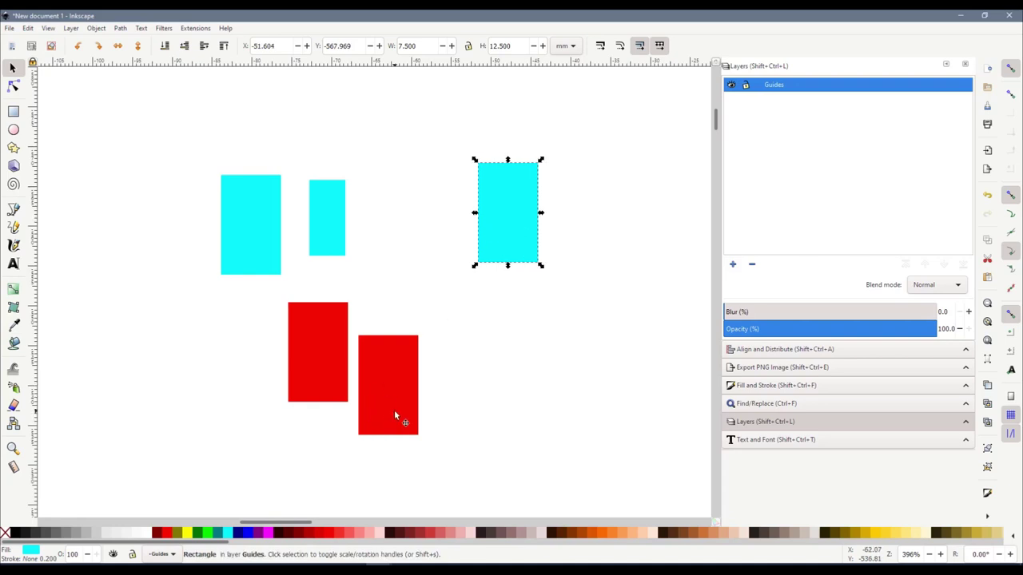
{"action": "left_click_drag", "start_coordinate": [395, 411], "coordinate": [432, 237]}
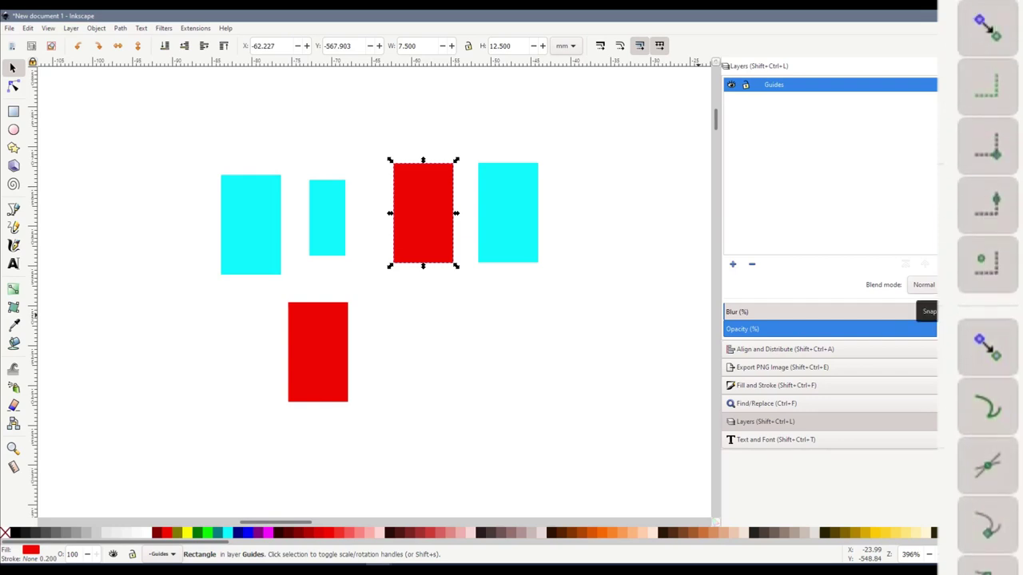
{"action": "left_click", "coordinate": [475, 315]}
{"action": "mouse_move", "coordinate": [417, 216]}
{"action": "left_mouse_down"}
{"action": "mouse_move", "coordinate": [439, 215]}
{"action": "mouse_move", "coordinate": [404, 218]}
{"action": "left_mouse_up"}
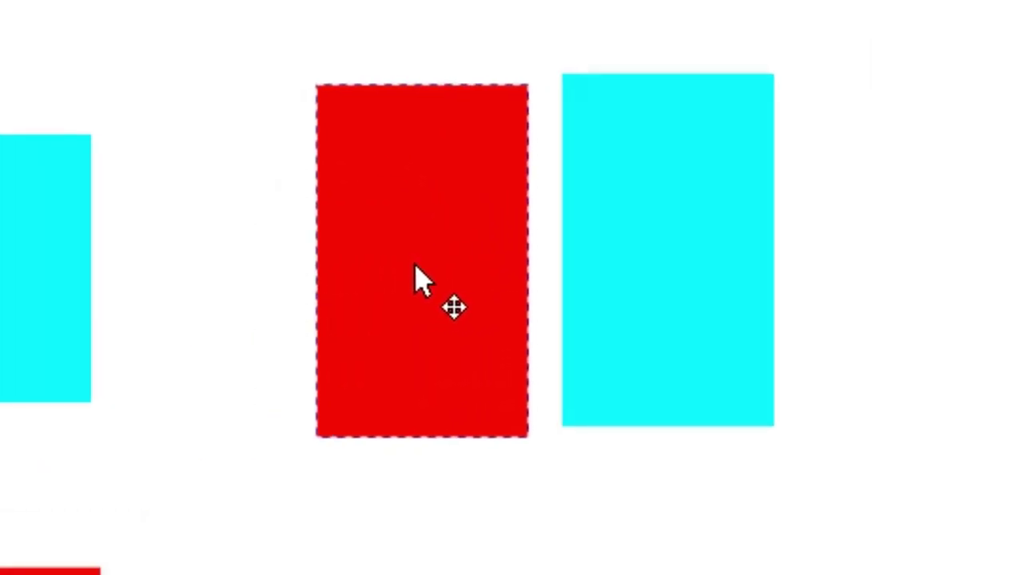
{"action": "left_click_drag", "start_coordinate": [415, 266], "coordinate": [439, 256]}
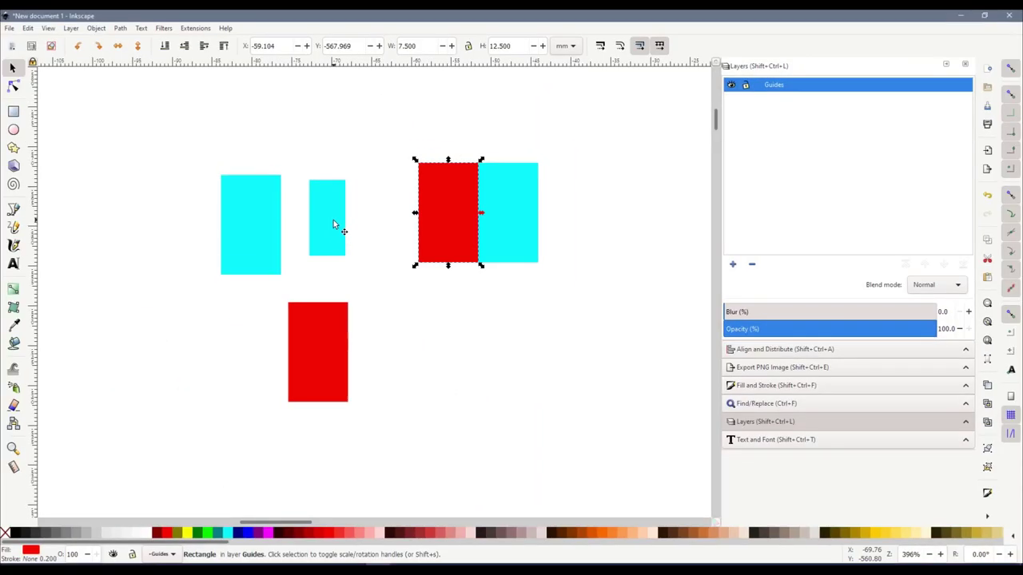
Snap the smaller window, the second red spacer and the left main window edge to edge leftward from the placed spacer, with bottoms aligned.
{"action": "left_click", "coordinate": [86, 286]}
{"action": "left_click_drag", "start_coordinate": [489, 196], "coordinate": [575, 229]}
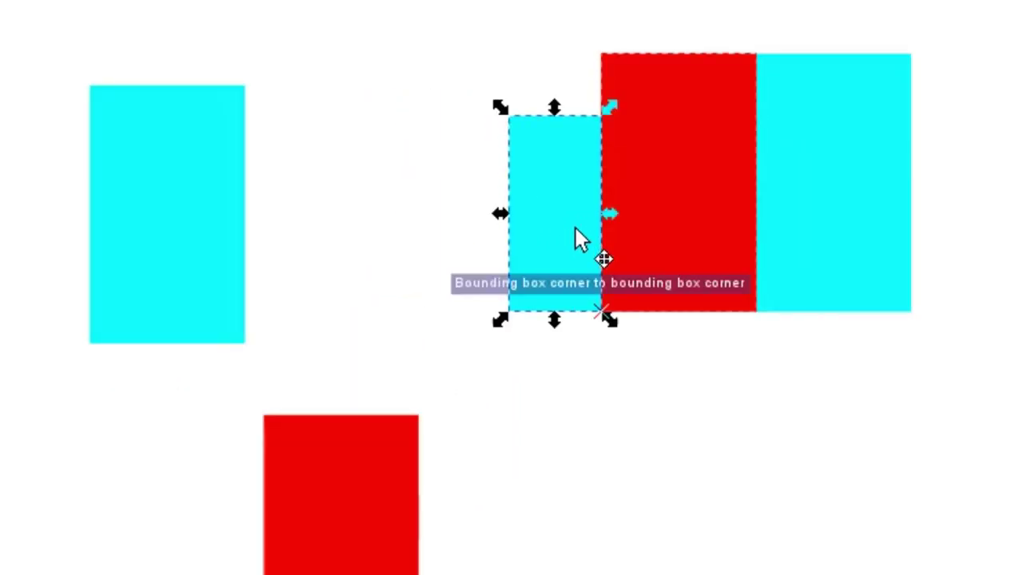
{"action": "left_click_drag", "start_coordinate": [368, 536], "coordinate": [399, 246]}
{"action": "left_click_drag", "start_coordinate": [175, 322], "coordinate": [299, 286]}
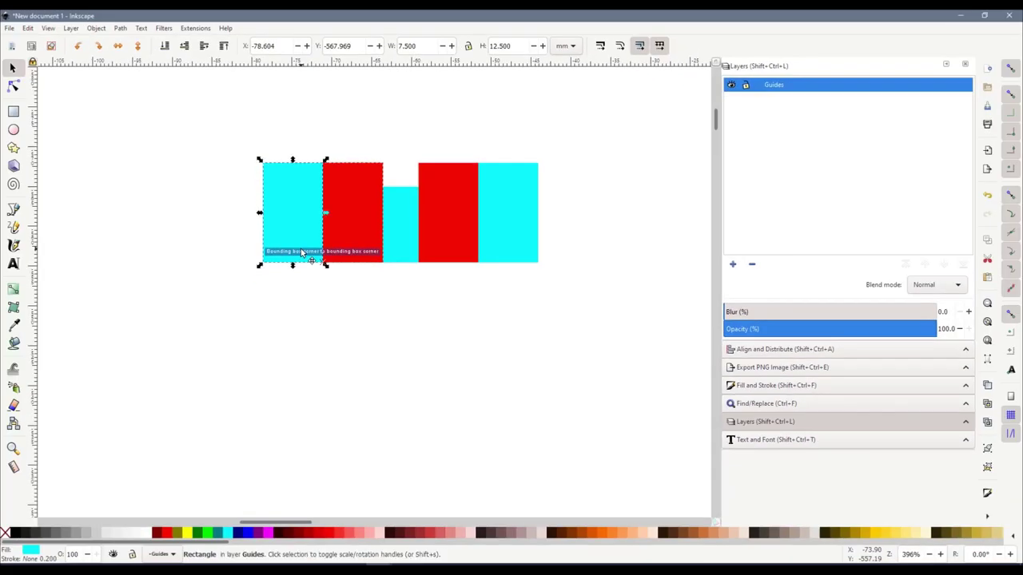
Delete both red spacer rectangles from between the windows.
{"action": "left_click", "coordinate": [365, 219]}
{"action": "key", "text": "Delete"}
{"action": "left_click", "coordinate": [452, 231]}
{"action": "key", "text": "Delete"}
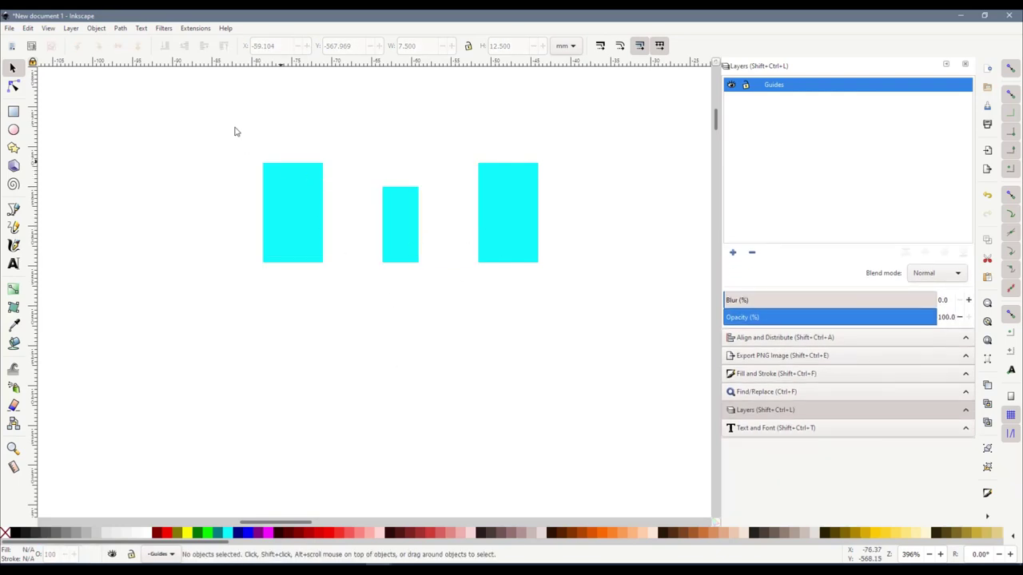
Move the three spaced windows together to about X -84, Y -564 mm.
{"action": "left_click_drag", "start_coordinate": [234, 131], "coordinate": [602, 328]}
{"action": "left_click_drag", "start_coordinate": [501, 207], "coordinate": [454, 236]}
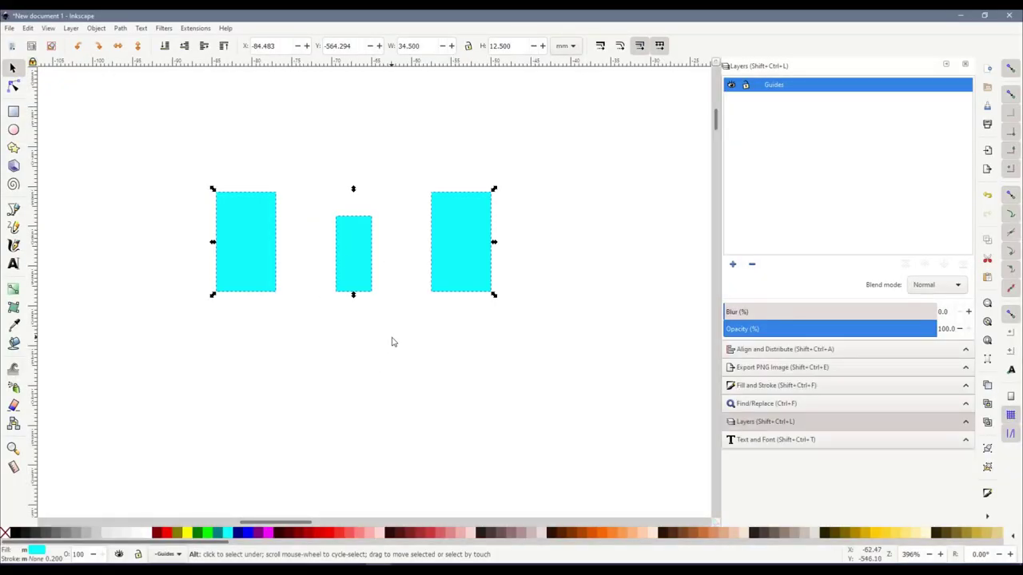
{"action": "left_click", "coordinate": [331, 320]}
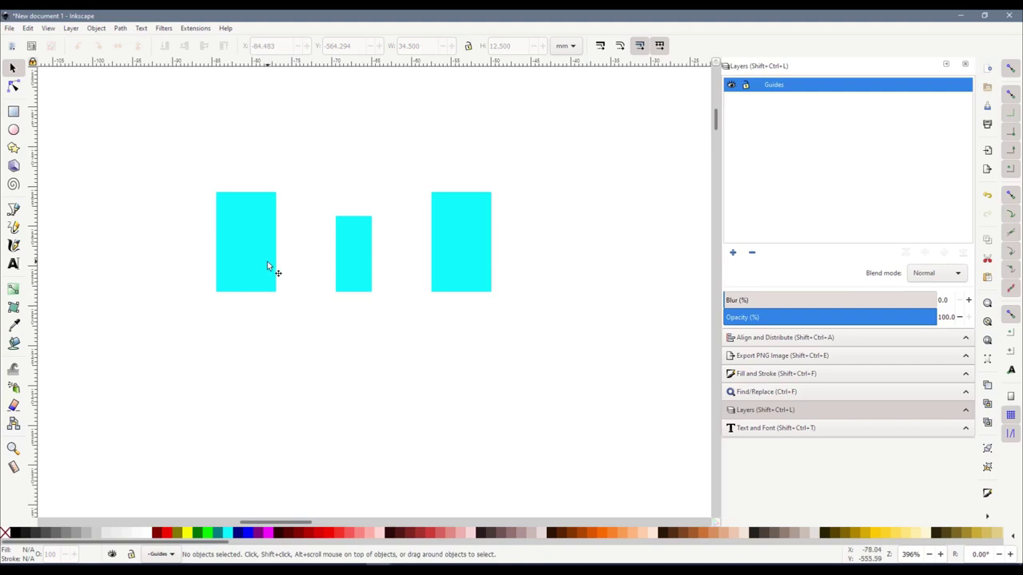
Move the left main window horizontally closer to the smaller window, to about X -79 mm.
{"action": "left_click", "coordinate": [268, 264]}
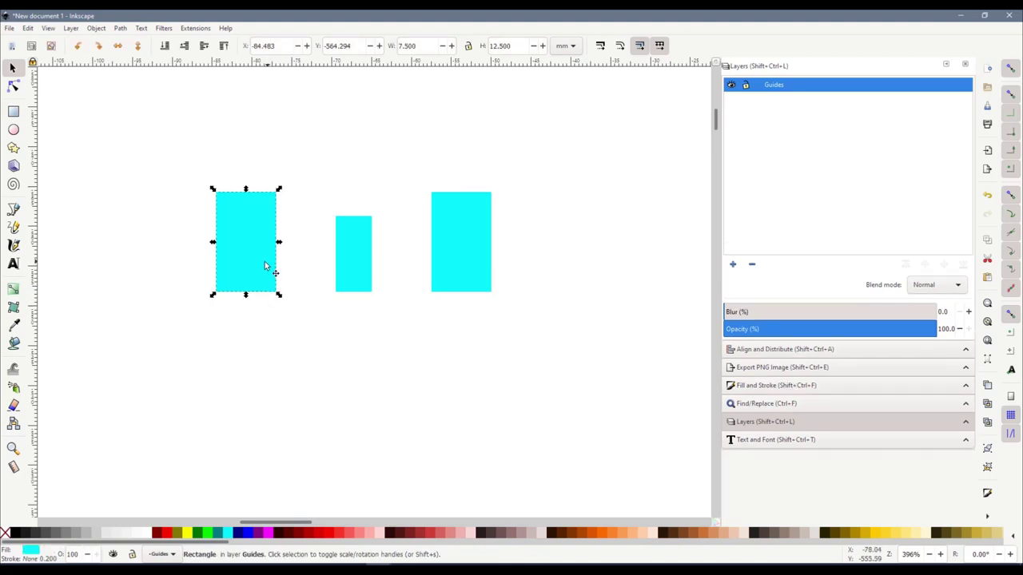
{"action": "left_click_drag", "start_coordinate": [244, 266], "coordinate": [293, 265]}
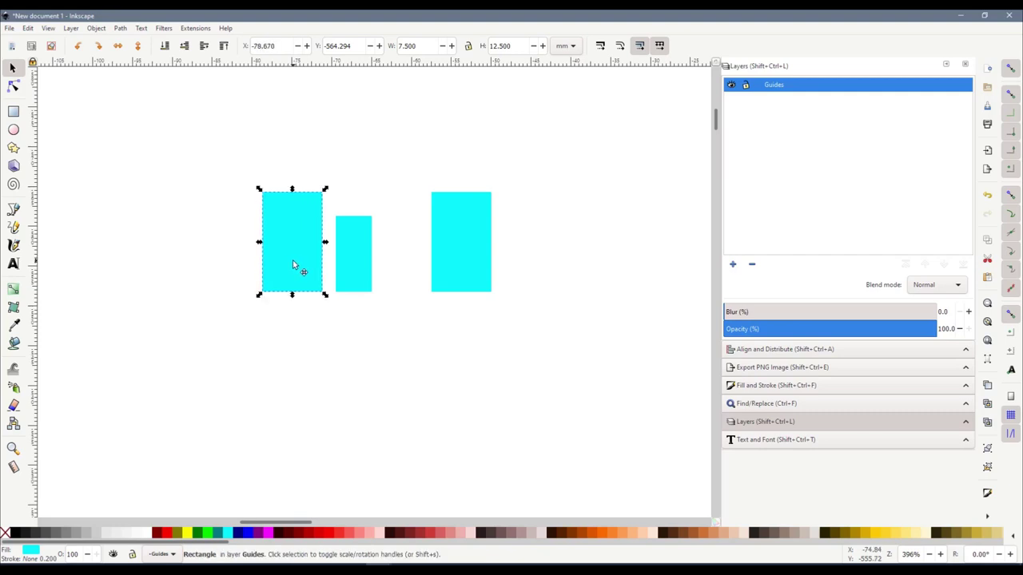
{"action": "left_click", "coordinate": [389, 369]}
Distribute the three windows with equal horizontal gaps using Align and Distribute.
{"action": "left_click_drag", "start_coordinate": [237, 167], "coordinate": [558, 346]}
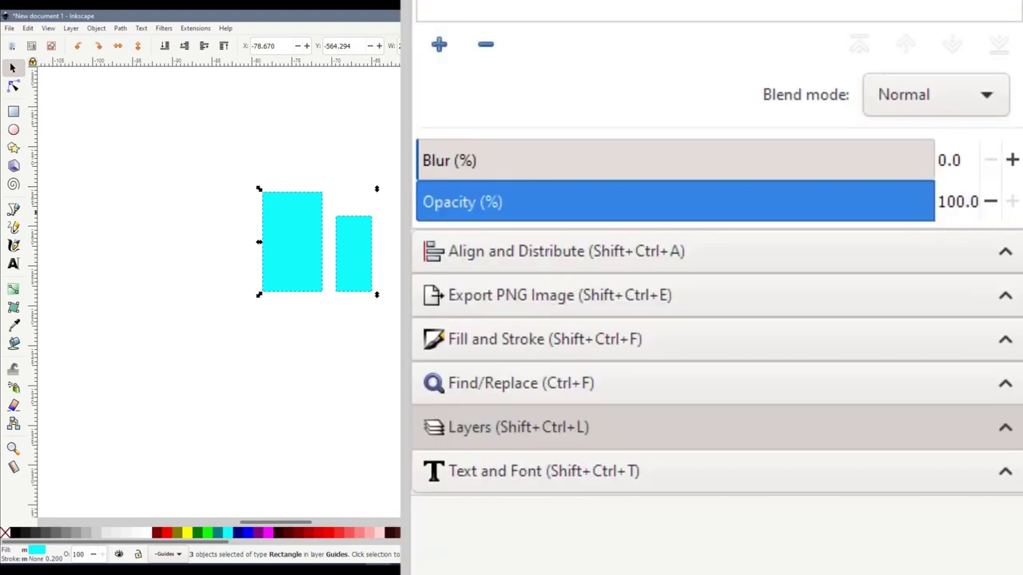
{"action": "left_click", "coordinate": [775, 339]}
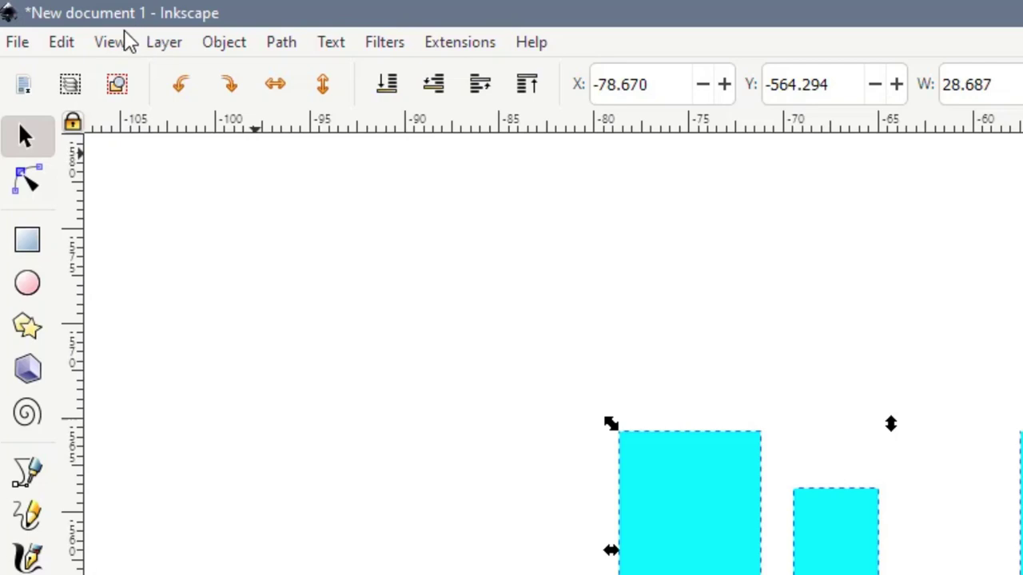
{"action": "left_click", "coordinate": [95, 30]}
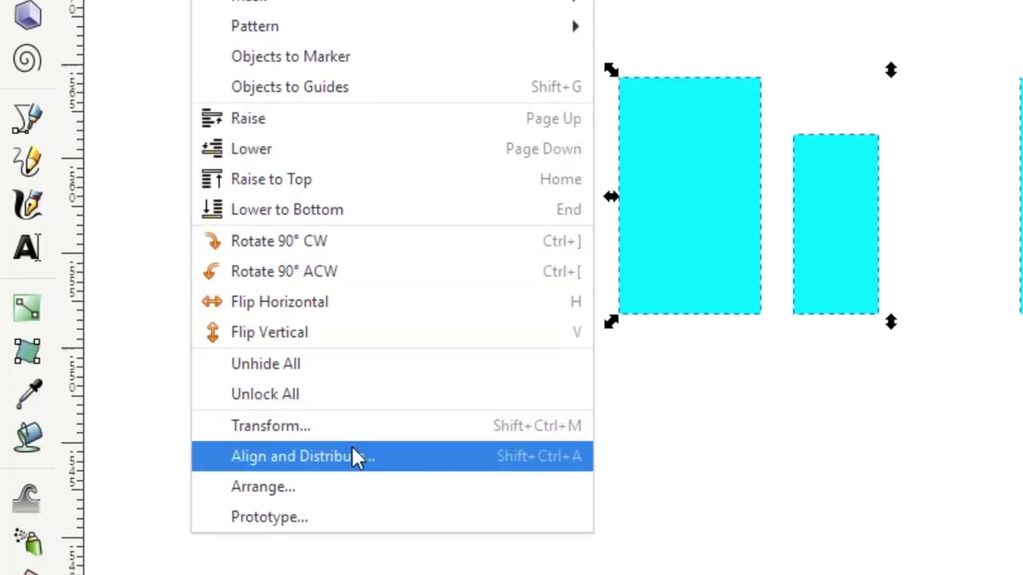
{"action": "left_click", "coordinate": [339, 456]}
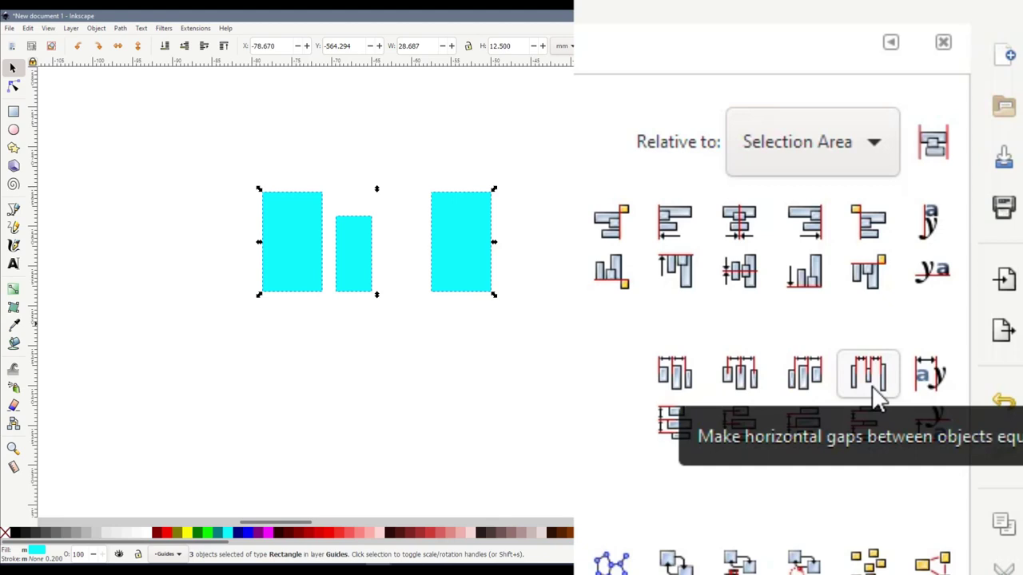
{"action": "left_click", "coordinate": [873, 390]}
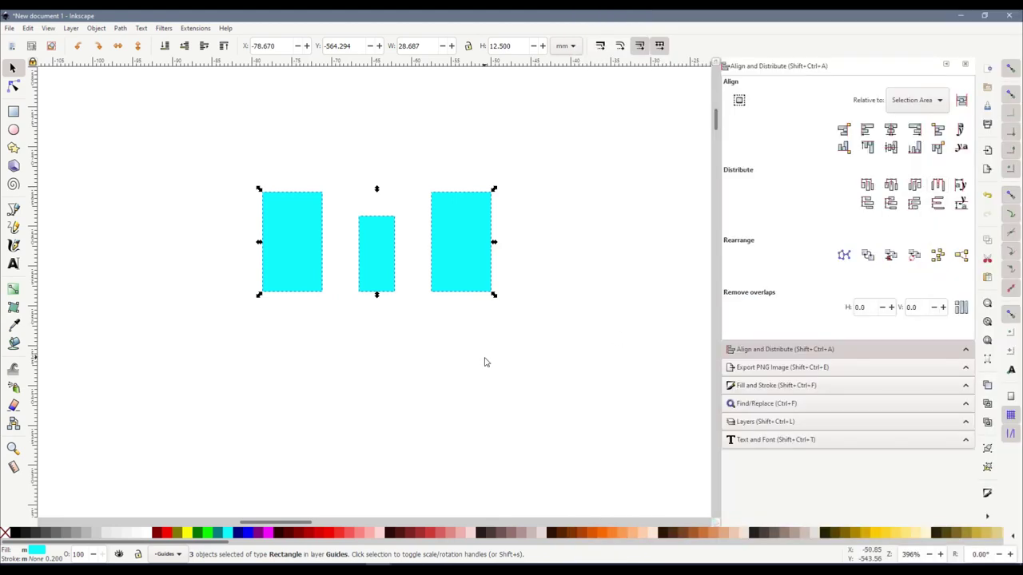
{"action": "left_click", "coordinate": [375, 340]}
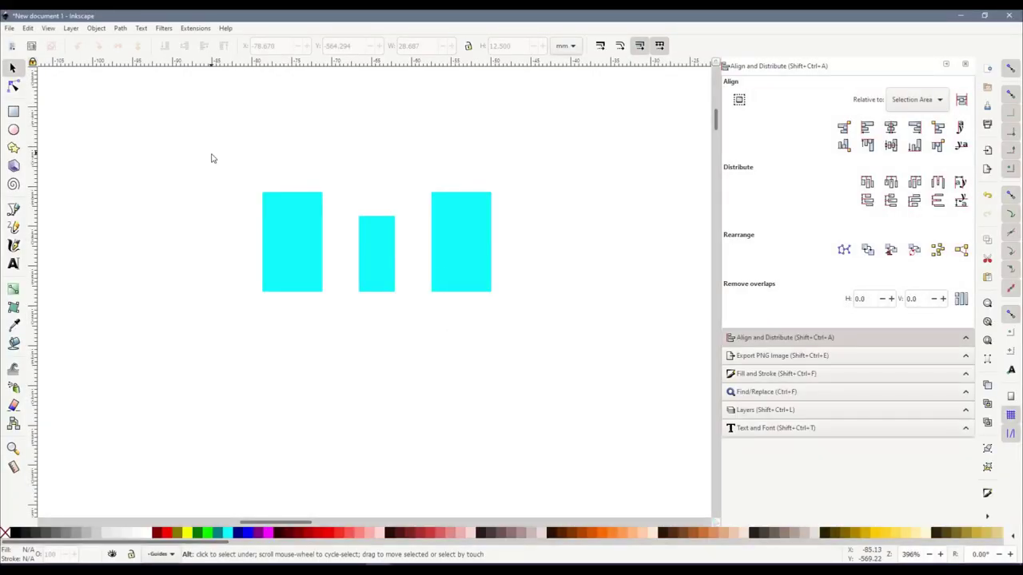
Group the three evenly spaced windows into one object.
{"action": "left_click_drag", "start_coordinate": [214, 159], "coordinate": [571, 352]}
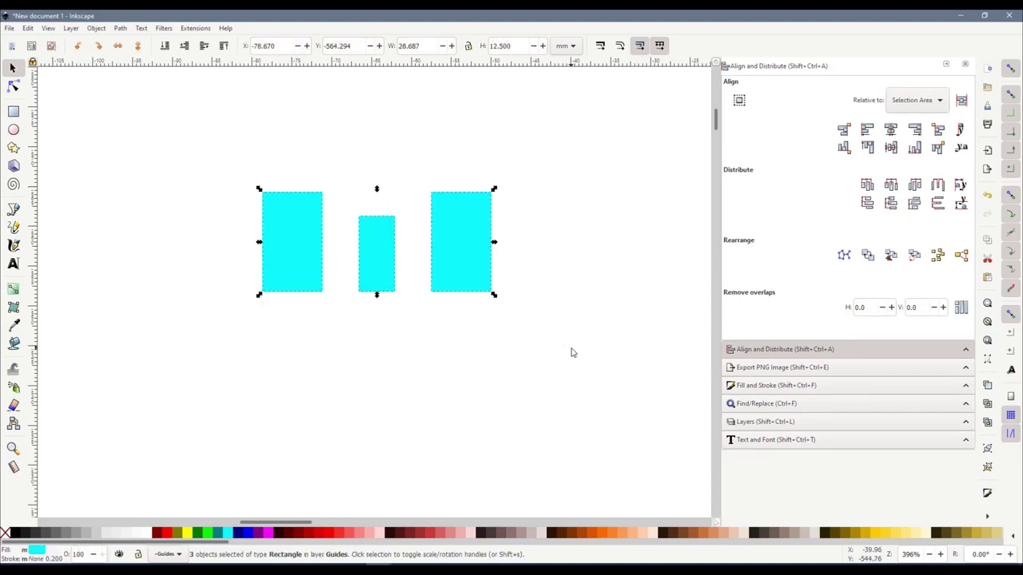
{"action": "right_click", "coordinate": [464, 246]}
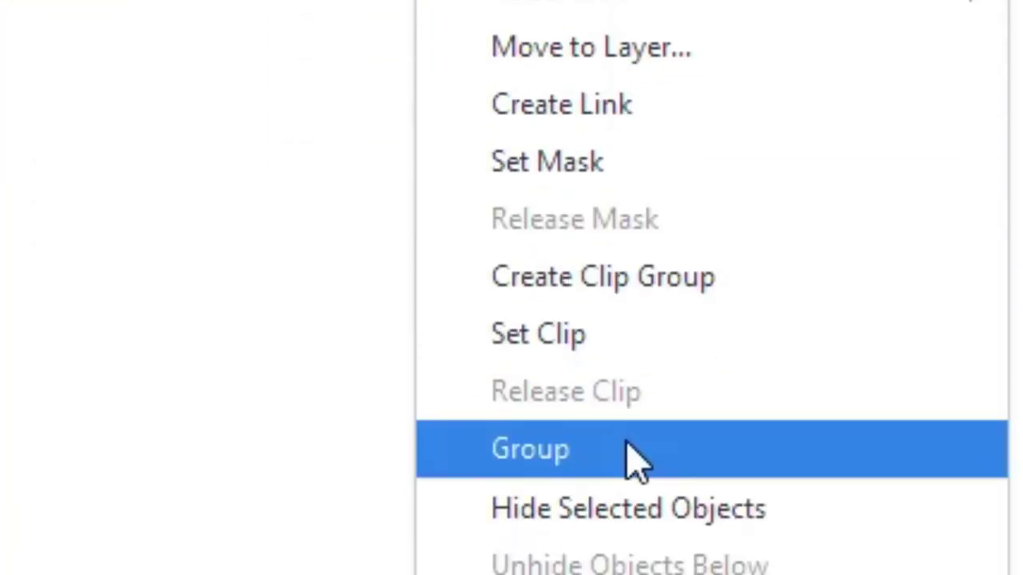
{"action": "left_click", "coordinate": [513, 487]}
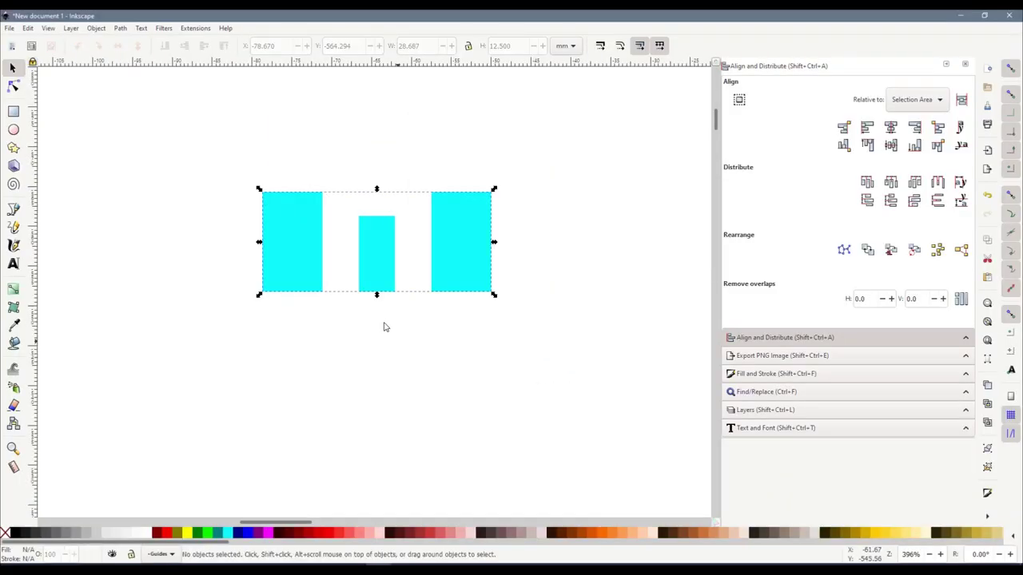
Move the window group up and farther left, to about X -117, Y -578 mm.
{"action": "scroll", "coordinate": [384, 325], "scroll_direction": "down", "scroll_amount": 2}
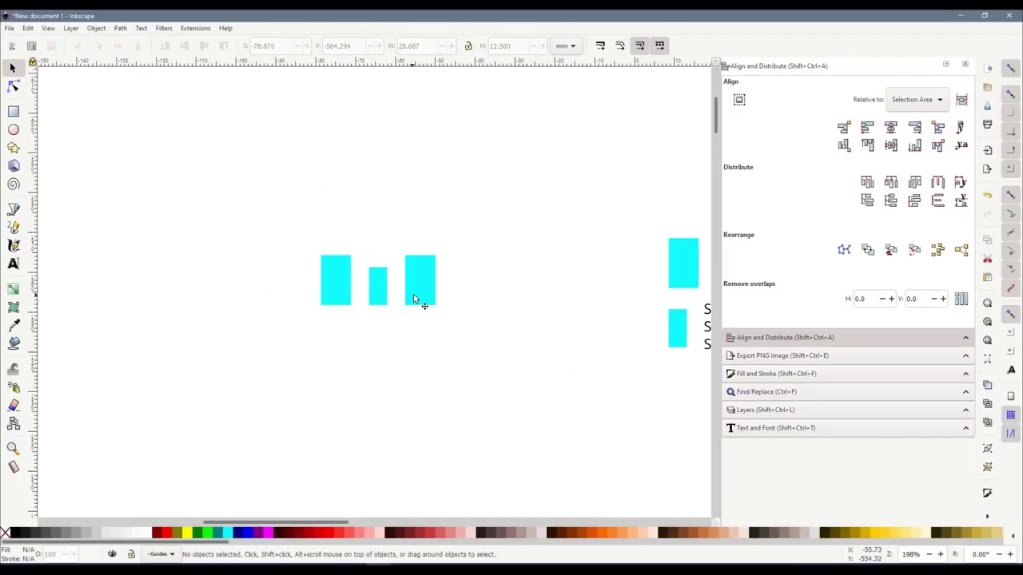
{"action": "left_click_drag", "start_coordinate": [413, 296], "coordinate": [264, 239]}
{"action": "left_click", "coordinate": [322, 365]}
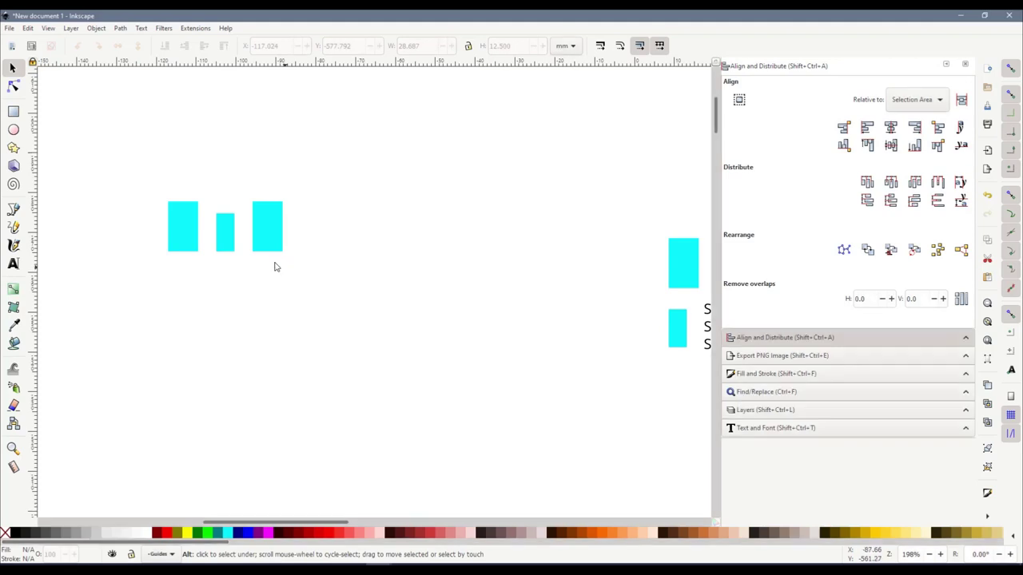
Duplicate the window group and place the copy straight above the original, at about Y -600 mm.
{"action": "key", "text": "ctrl+a"}
{"action": "scroll", "coordinate": [213, 328], "scroll_direction": "up", "scroll_amount": 3}
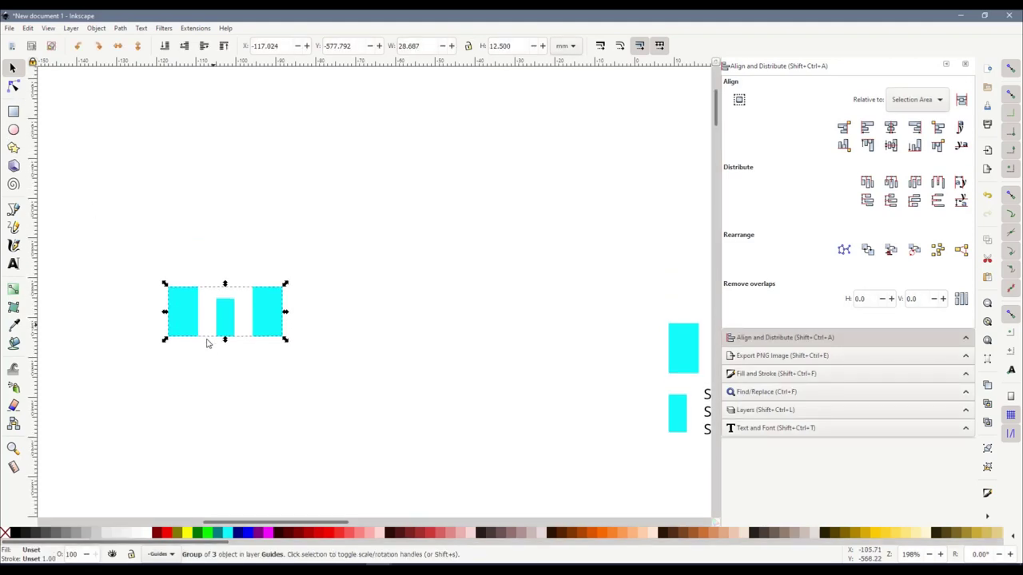
{"action": "key", "text": "ctrl+d"}
{"action": "left_click_drag", "start_coordinate": [189, 322], "coordinate": [188, 231]}
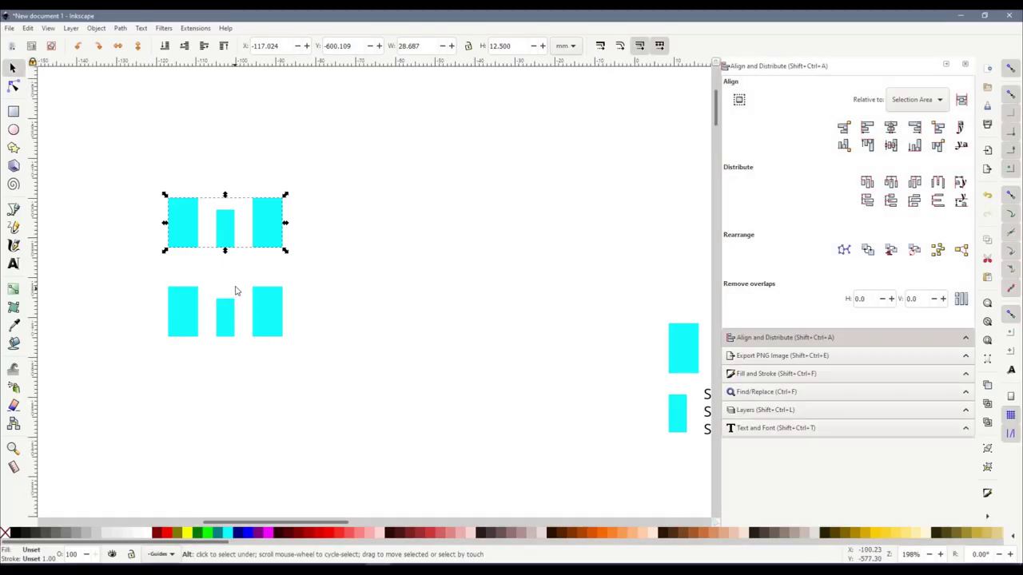
{"action": "left_click", "coordinate": [228, 273]}
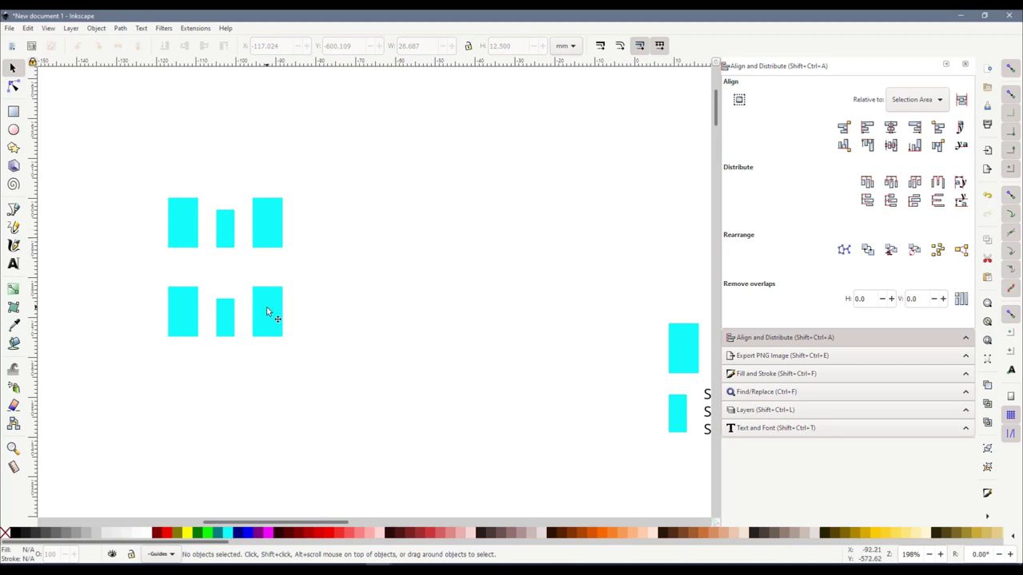
Duplicate the two stacked window groups and place the copies level to their right, at about X -60 mm.
{"action": "left_click_drag", "start_coordinate": [113, 160], "coordinate": [338, 384]}
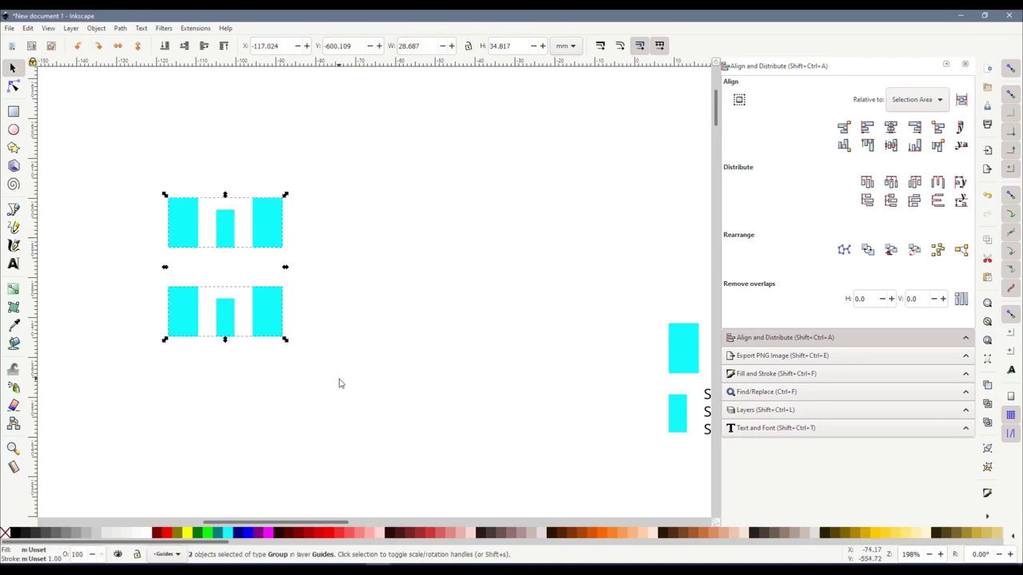
{"action": "key", "text": "ctrl+d"}
{"action": "left_click_drag", "start_coordinate": [264, 228], "coordinate": [497, 244]}
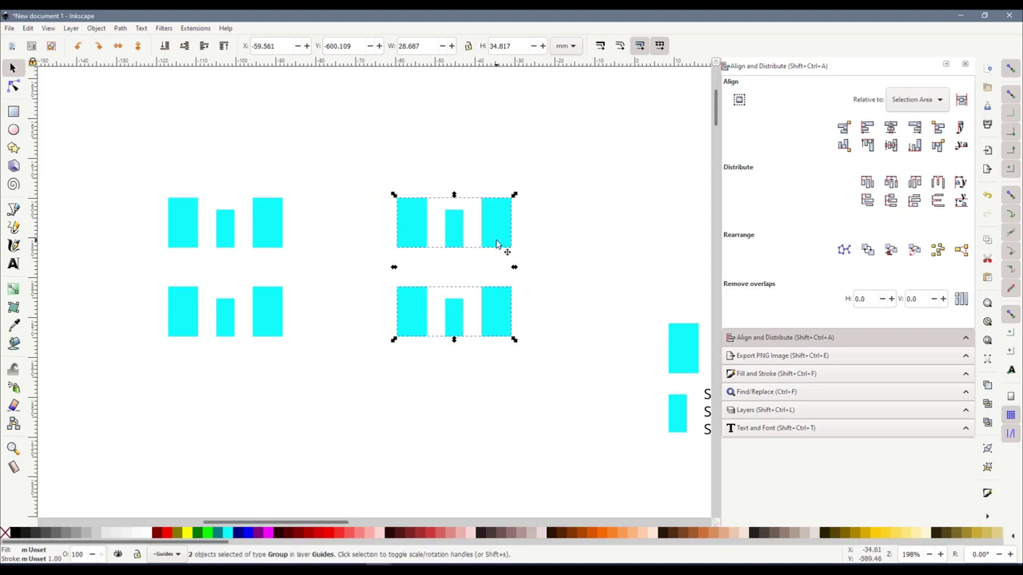
{"action": "key", "text": "Escape"}
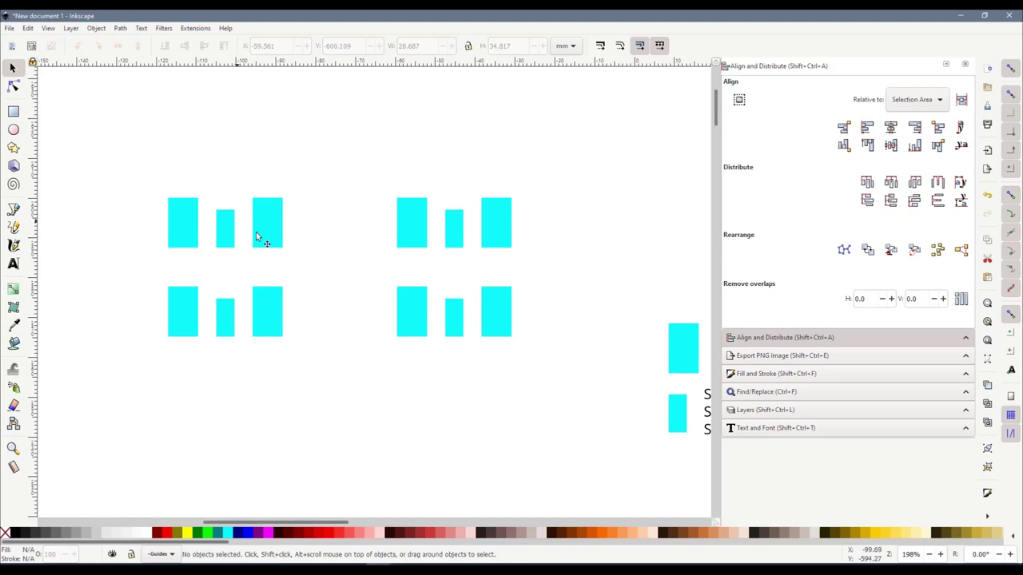
Duplicate the 7.5 × 12.5 mm window guide, place the copy between the group columns and fill it teal.
{"action": "left_click", "coordinate": [684, 359]}
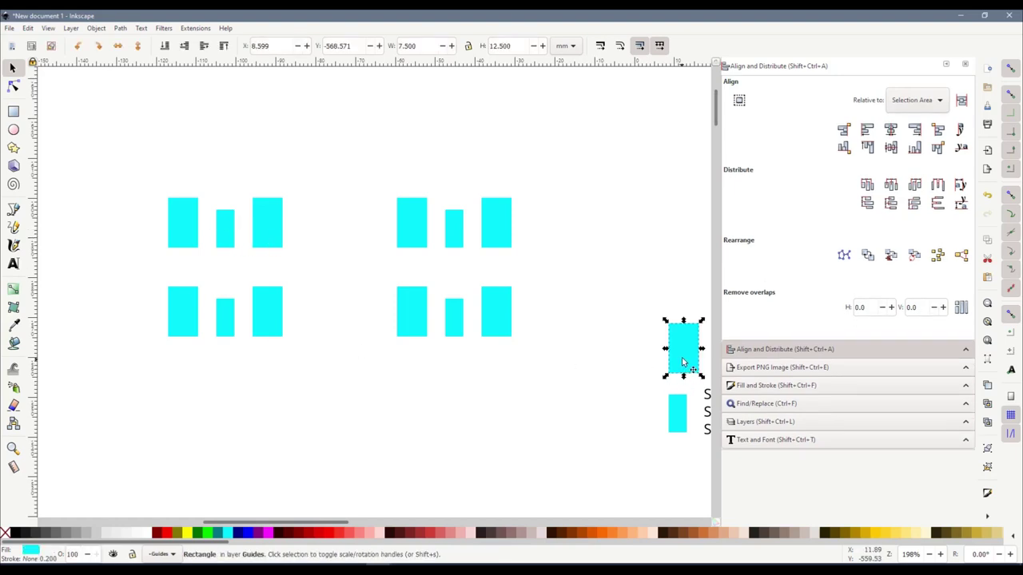
{"action": "left_click_drag", "start_coordinate": [681, 351], "coordinate": [310, 270]}
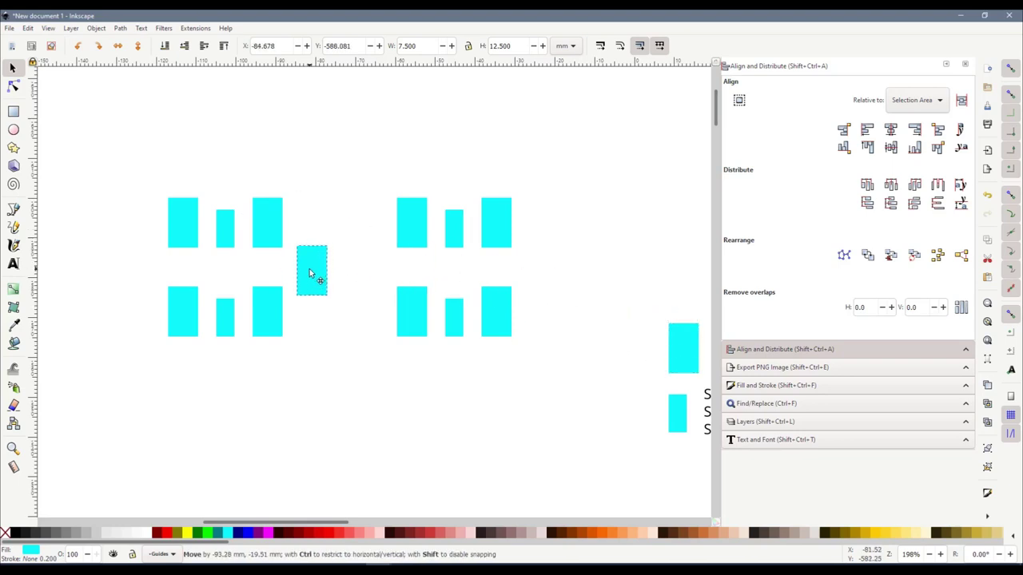
{"action": "left_click", "coordinate": [223, 533]}
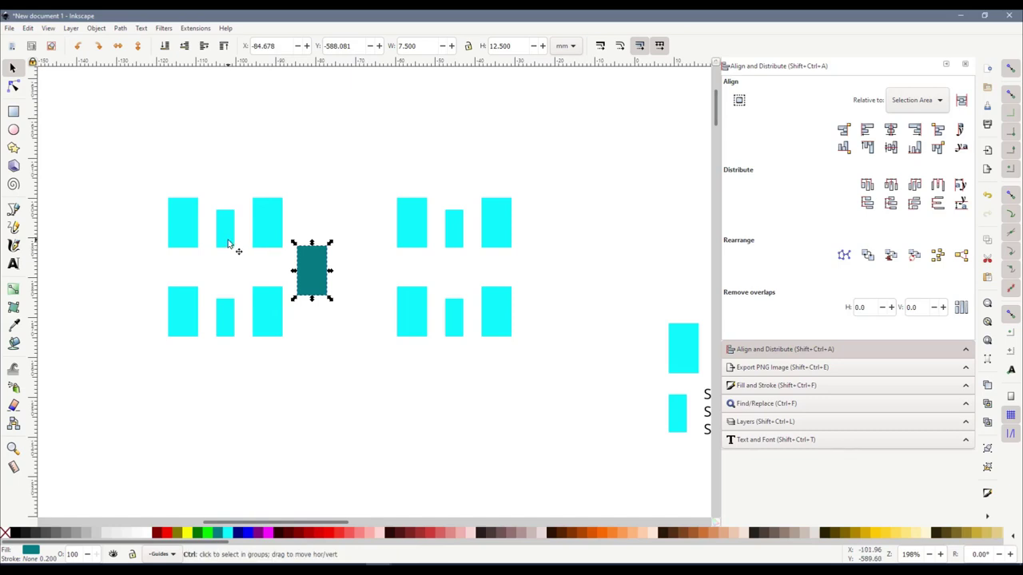
Align the teal window's right edge with the upper-left group's small window, and place a duplicate over that group's right-hand large window.
{"action": "scroll", "coordinate": [259, 256], "scroll_direction": "up", "scroll_amount": 4}
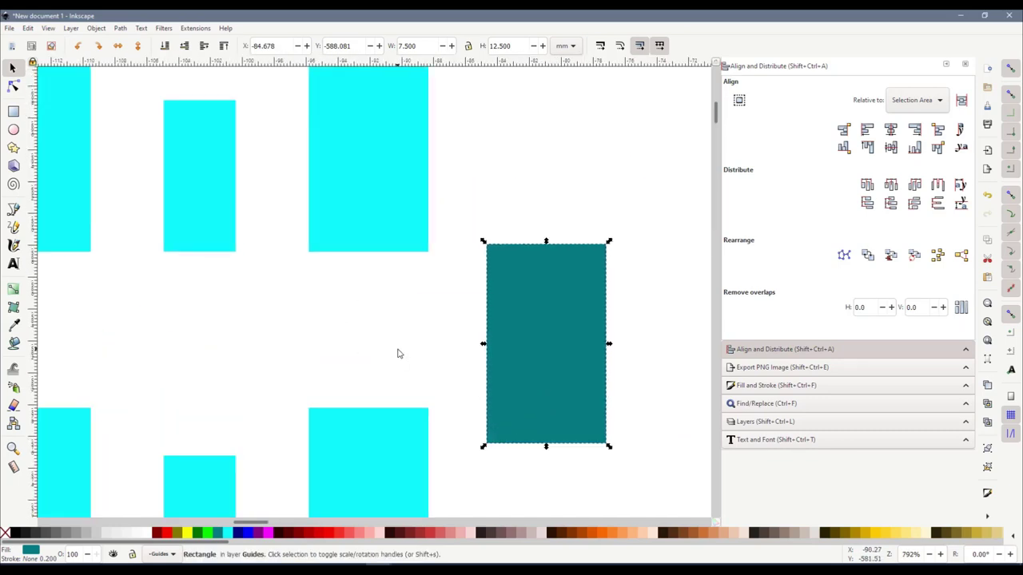
{"action": "scroll", "coordinate": [400, 354], "scroll_direction": "up", "scroll_amount": 3}
{"action": "left_click_drag", "start_coordinate": [560, 508], "coordinate": [348, 258]}
{"action": "left_click", "coordinate": [235, 422]}
{"action": "left_click", "coordinate": [175, 232]}
{"action": "key", "text": "ctrl+d"}
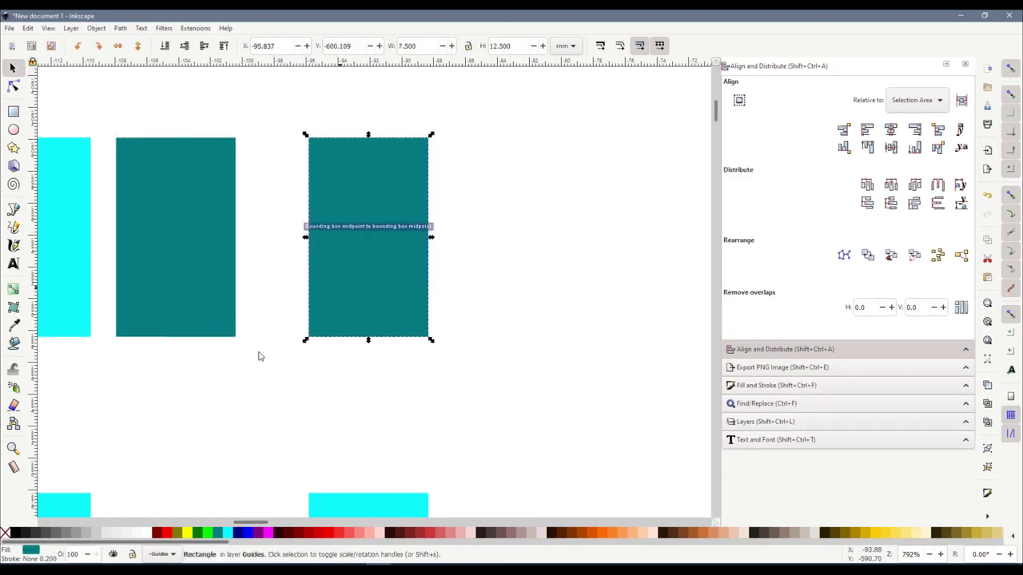
Group the two teal windows and move them level between the two upper window groups, to about X -84, Y -600 mm.
{"action": "left_click", "coordinate": [210, 283]}
{"action": "left_click", "coordinate": [392, 274], "text": "shift"}
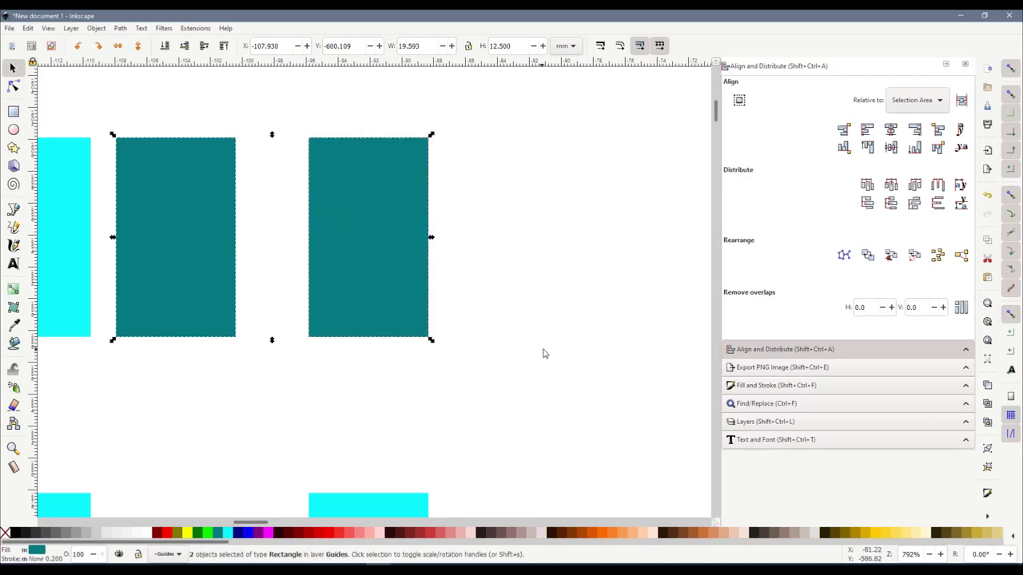
{"action": "scroll", "coordinate": [544, 353], "scroll_direction": "down", "scroll_amount": 3}
{"action": "scroll", "coordinate": [416, 352], "scroll_direction": "right", "scroll_amount": 6}
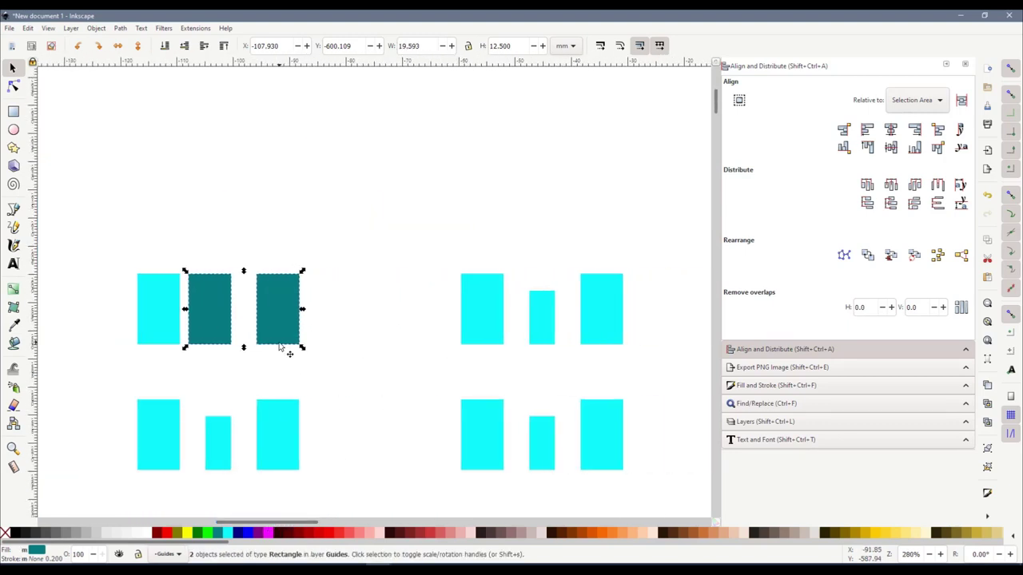
{"action": "left_click_drag", "start_coordinate": [279, 346], "coordinate": [422, 304]}
{"action": "left_click", "coordinate": [407, 404]}
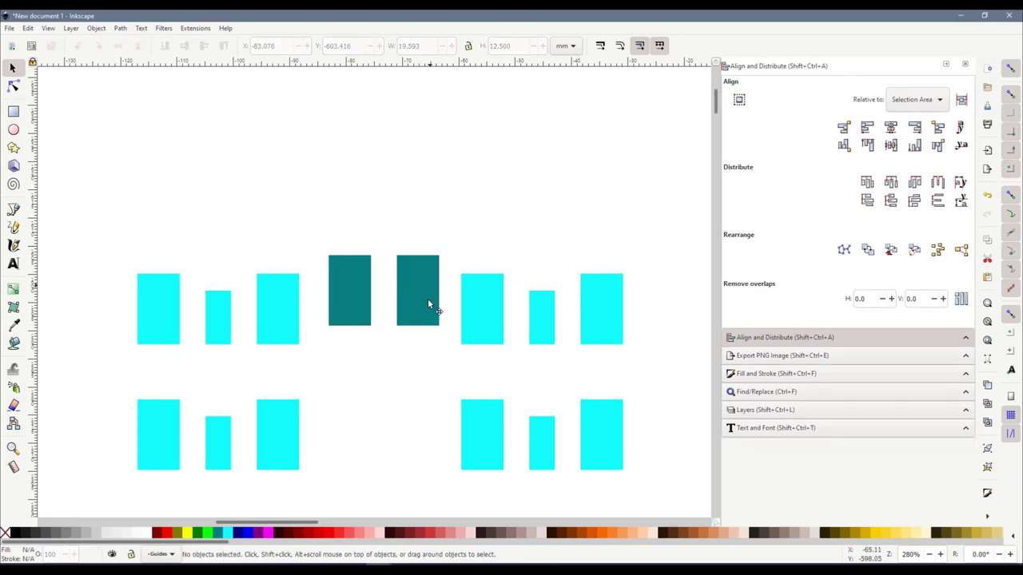
{"action": "left_click_drag", "start_coordinate": [428, 306], "coordinate": [306, 337]}
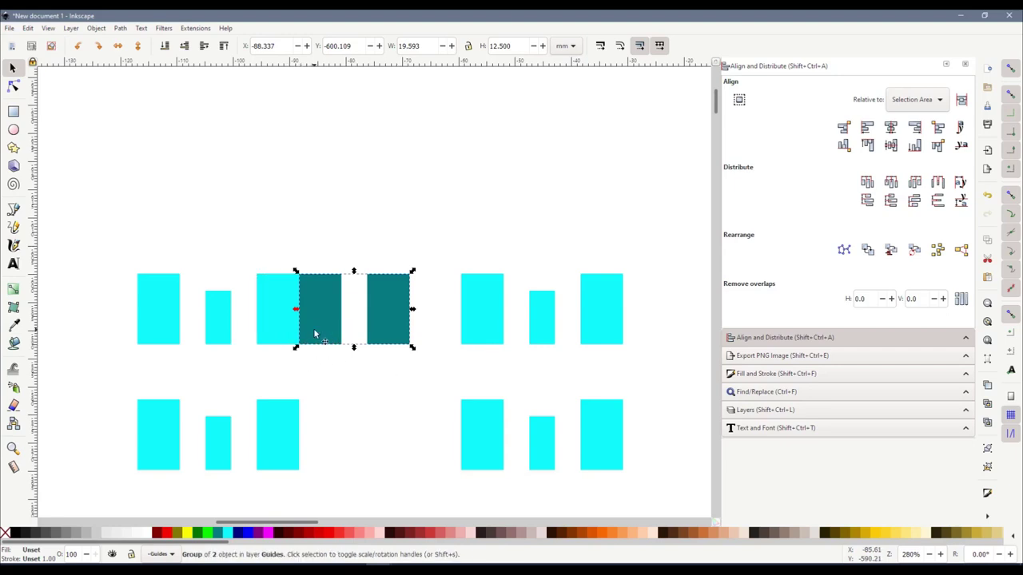
{"action": "left_click_drag", "start_coordinate": [312, 327], "coordinate": [339, 329]}
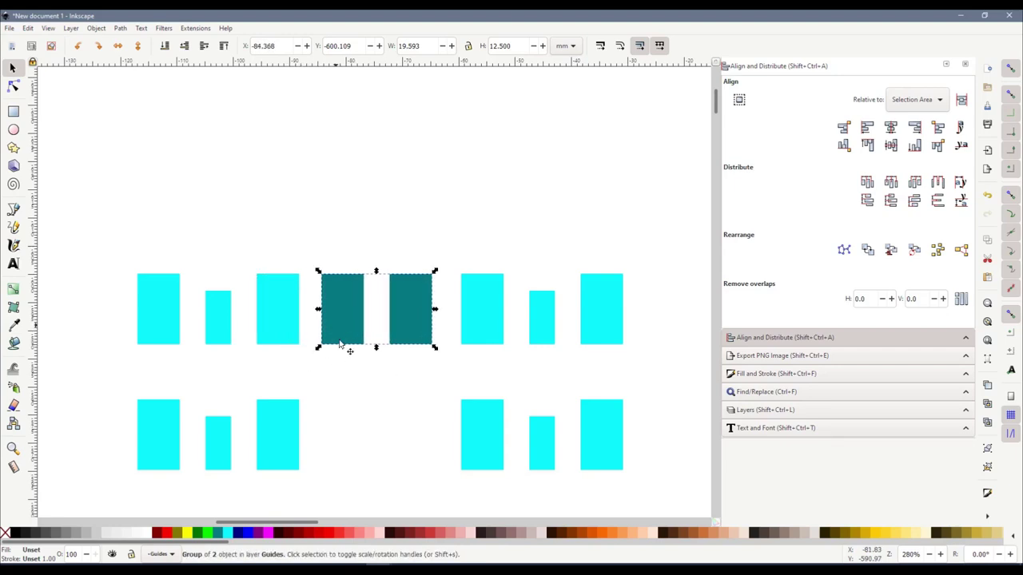
{"action": "scroll", "coordinate": [420, 432], "scroll_direction": "down", "scroll_amount": 1}
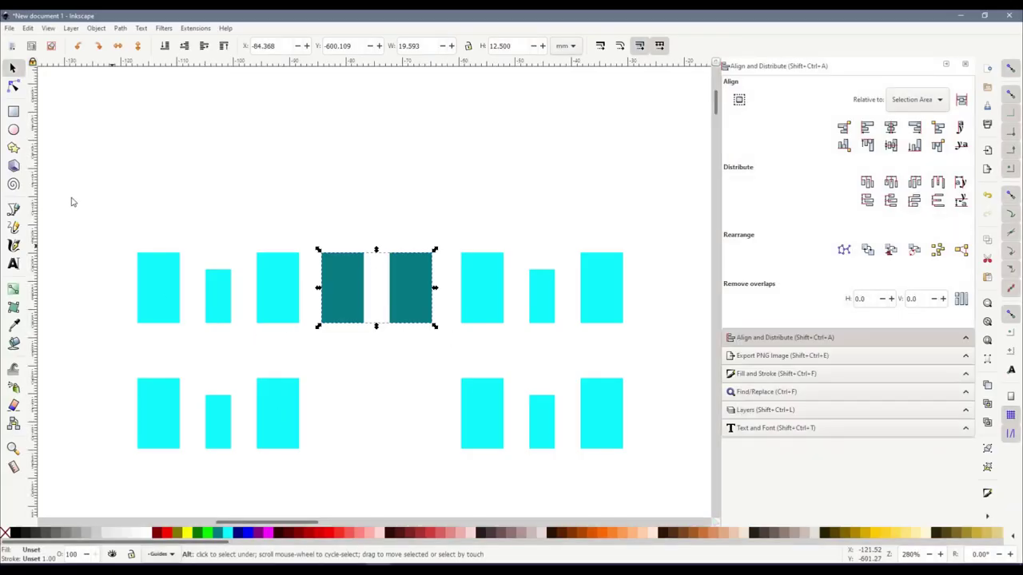
{"action": "left_click", "coordinate": [346, 200]}
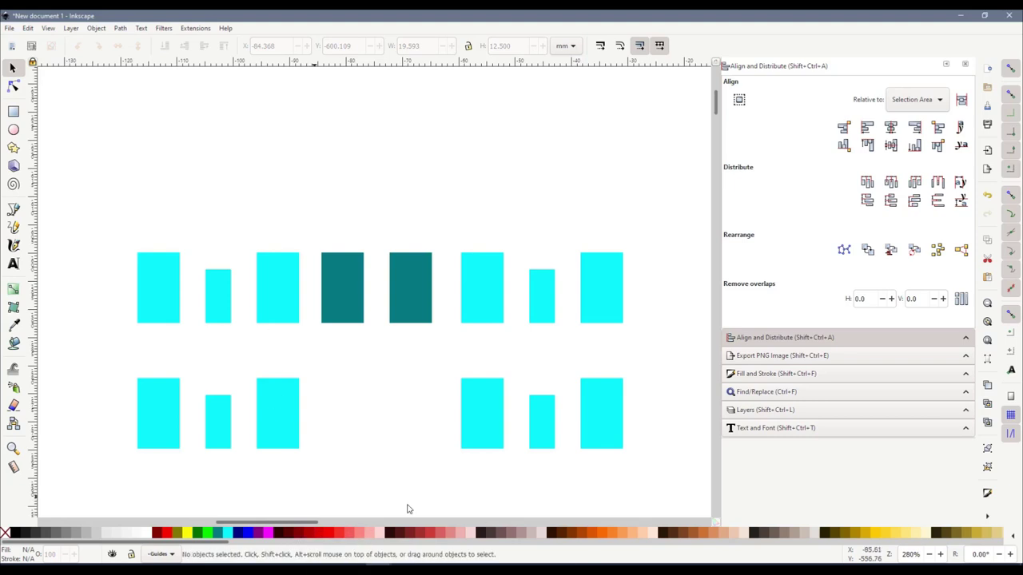
Draw a 4.593 × 12.5 mm spacer filling a window gap in the upper-left group, fill it orange and move it straight below the row.
{"action": "left_click", "coordinate": [14, 112]}
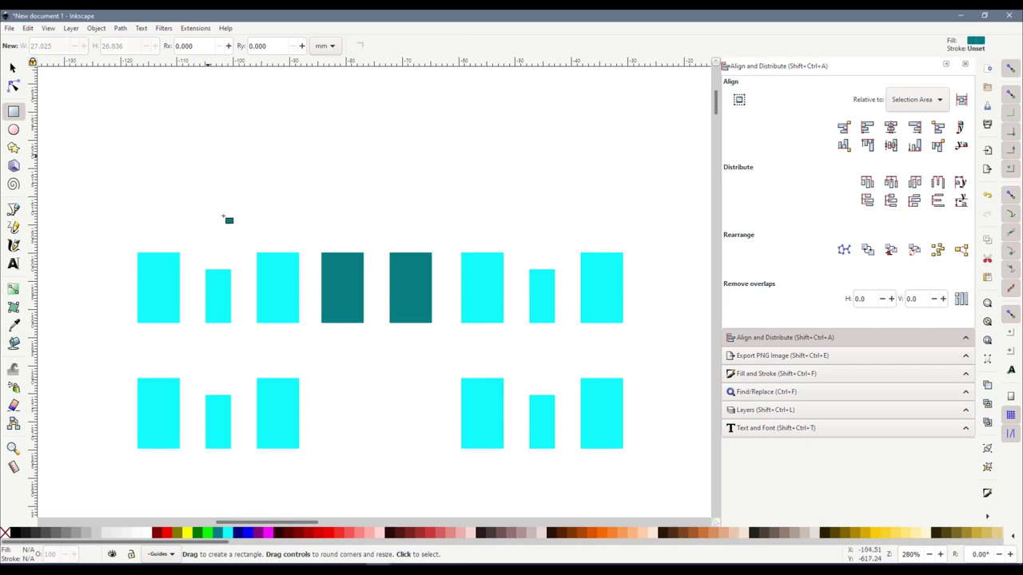
{"action": "left_click_drag", "start_coordinate": [231, 323], "coordinate": [258, 252]}
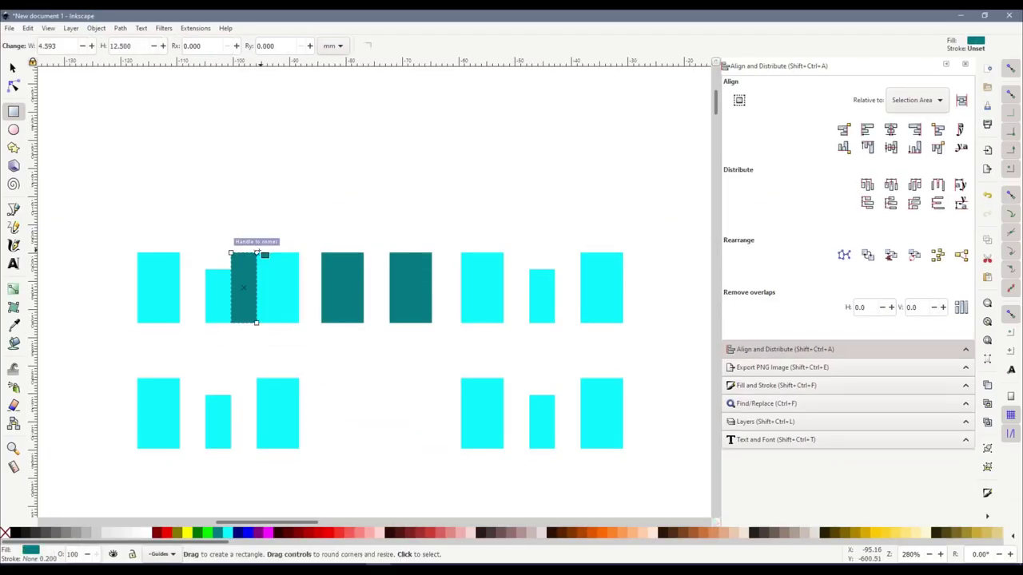
{"action": "key", "text": "s"}
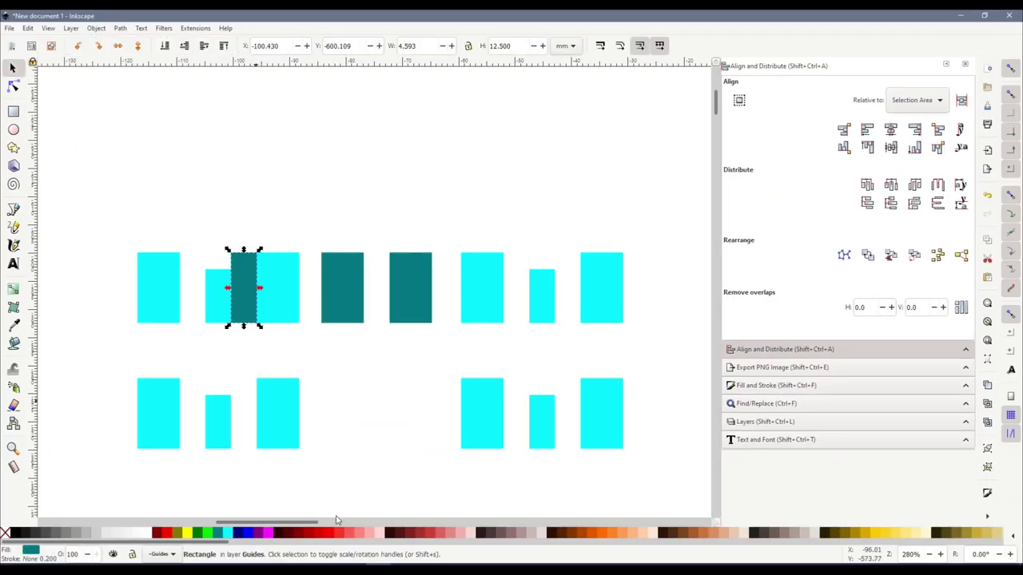
{"action": "left_click", "coordinate": [629, 533]}
{"action": "left_click", "coordinate": [311, 381]}
{"action": "left_click_drag", "start_coordinate": [251, 304], "coordinate": [243, 370]}
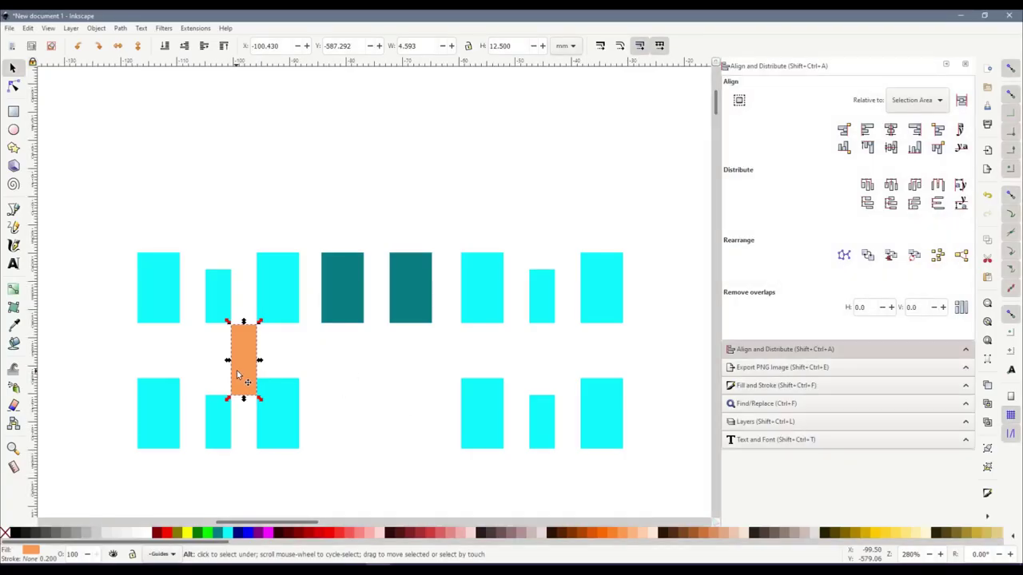
Move the teal pair up and right out of the row, and shift both right-hand window groups farther right.
{"action": "left_click_drag", "start_coordinate": [366, 299], "coordinate": [498, 199]}
{"action": "left_click", "coordinate": [493, 279], "text": "shift"}
{"action": "left_click_drag", "start_coordinate": [493, 279], "coordinate": [571, 279]}
{"action": "key", "text": "Escape"}
Snap two orange spacers side by side against the upper-left group's right edge, and the teal pair against their far side.
{"action": "left_click_drag", "start_coordinate": [247, 349], "coordinate": [348, 292]}
{"action": "key", "text": "Escape"}
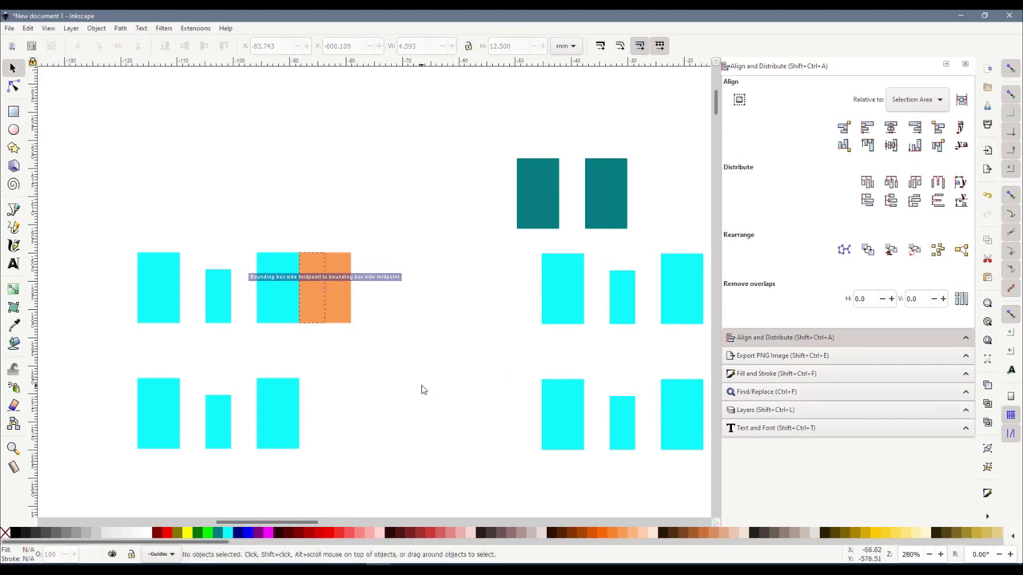
{"action": "left_click_drag", "start_coordinate": [527, 222], "coordinate": [367, 306]}
Move both orange spacers against the teal pair's right edge, and snap the two right-hand window groups up to them.
{"action": "left_click_drag", "start_coordinate": [283, 235], "coordinate": [360, 338]}
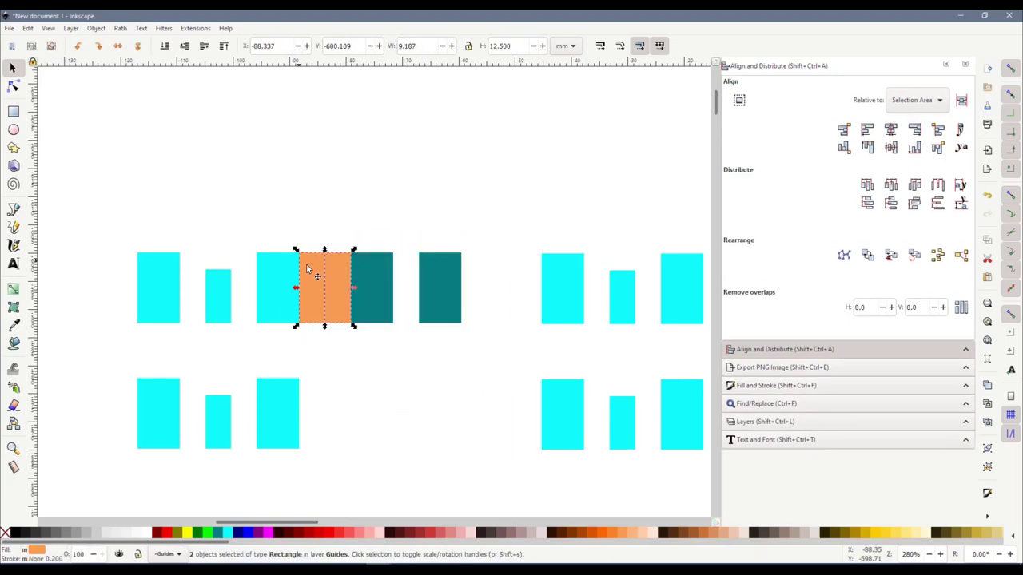
{"action": "left_click_drag", "start_coordinate": [306, 266], "coordinate": [469, 266]}
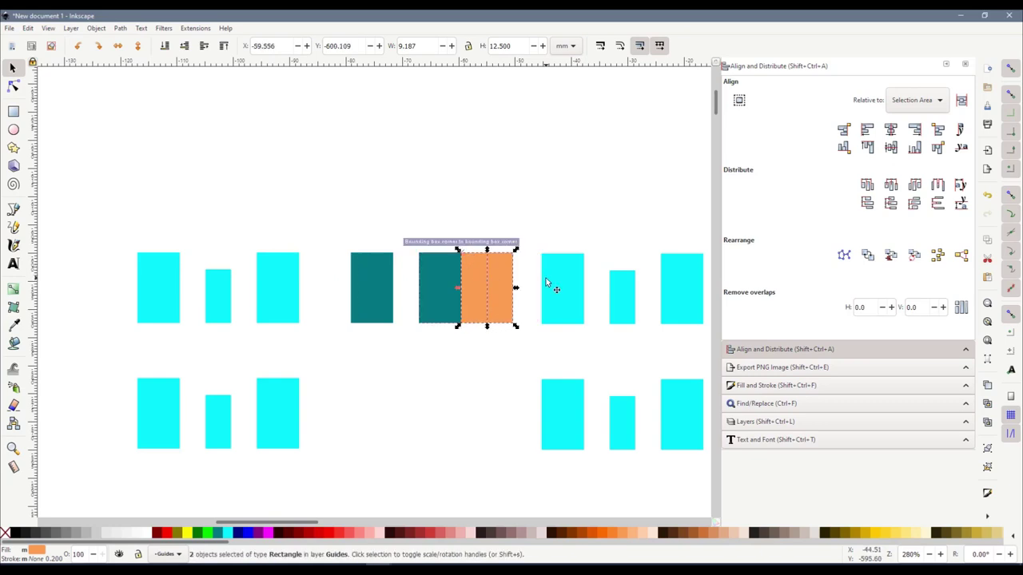
{"action": "mouse_move", "coordinate": [547, 282]}
{"action": "left_mouse_down"}
{"action": "mouse_move", "coordinate": [517, 282]}
{"action": "mouse_move", "coordinate": [529, 281]}
{"action": "left_mouse_up"}
{"action": "key", "text": "ctrl+z"}
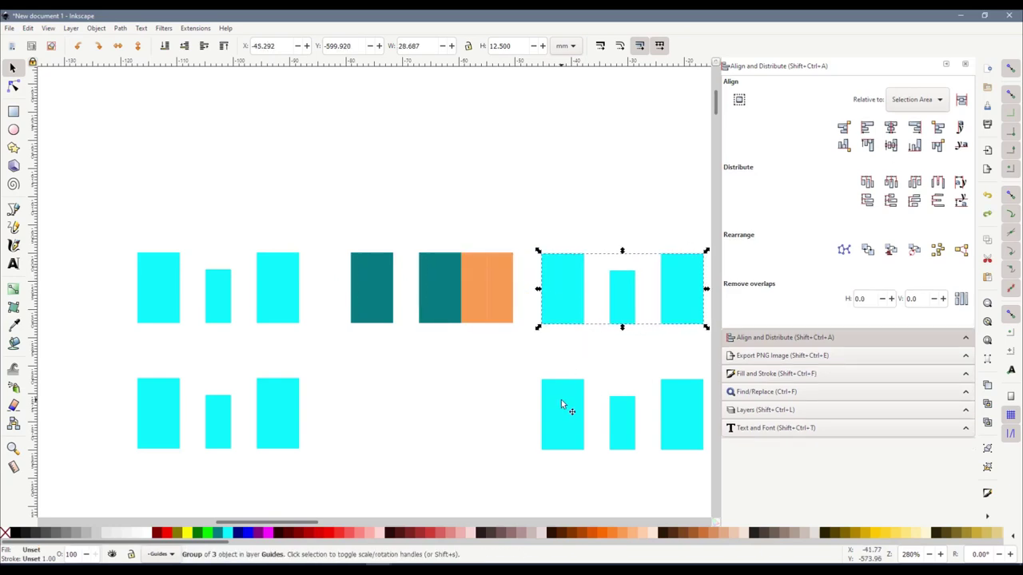
{"action": "left_click", "coordinate": [561, 404], "text": "ctrl"}
{"action": "left_click", "coordinate": [537, 233]}
{"action": "left_click_drag", "start_coordinate": [535, 230], "coordinate": [706, 470]}
{"action": "left_click_drag", "start_coordinate": [567, 277], "coordinate": [542, 283]}
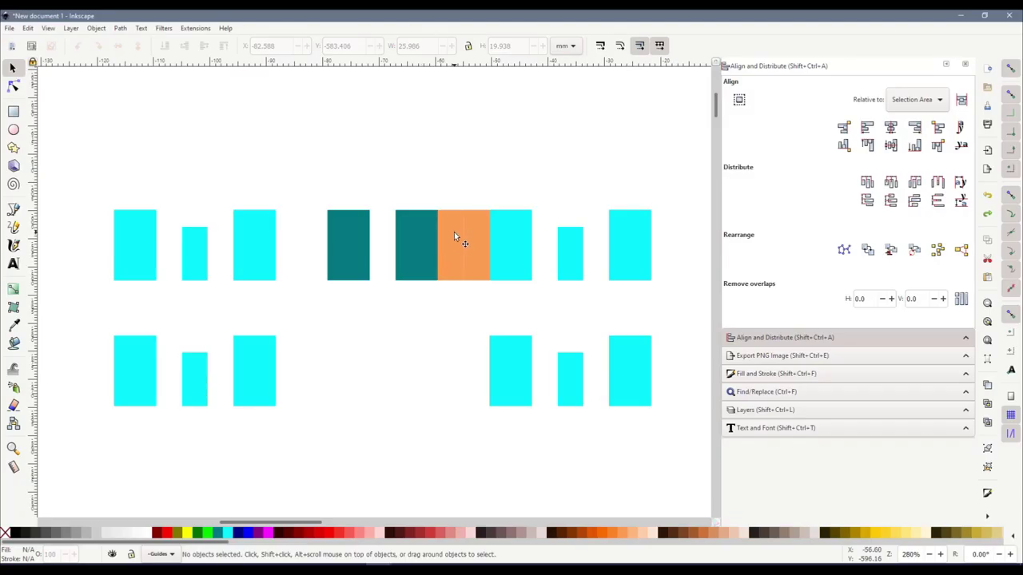
Move one orange spacer between the upper-left group and the teal pair and stretch it to about 48.7 mm high.
{"action": "left_click", "coordinate": [455, 237]}
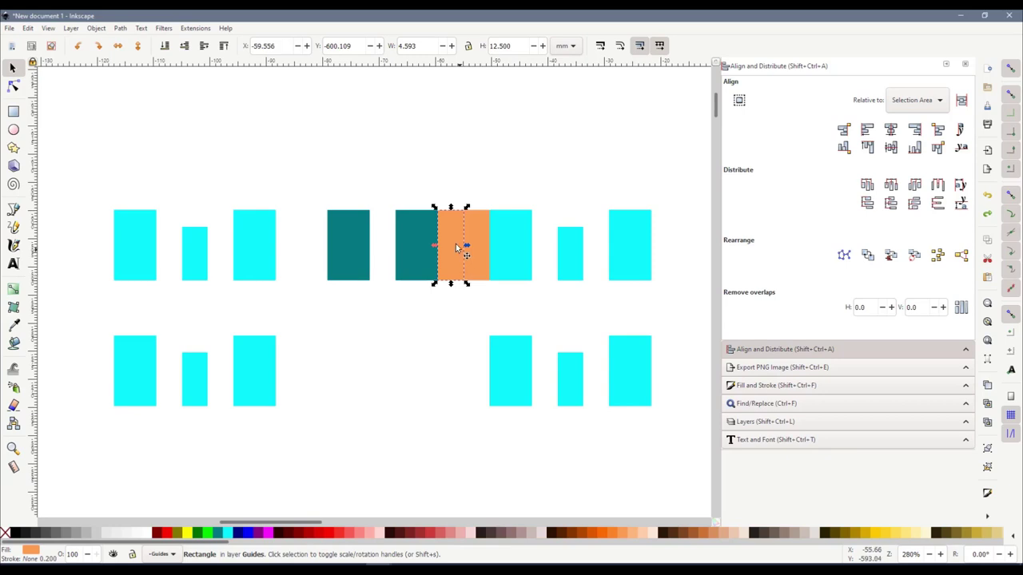
{"action": "left_click_drag", "start_coordinate": [451, 246], "coordinate": [303, 221]}
{"action": "left_click_drag", "start_coordinate": [312, 256], "coordinate": [272, 464]}
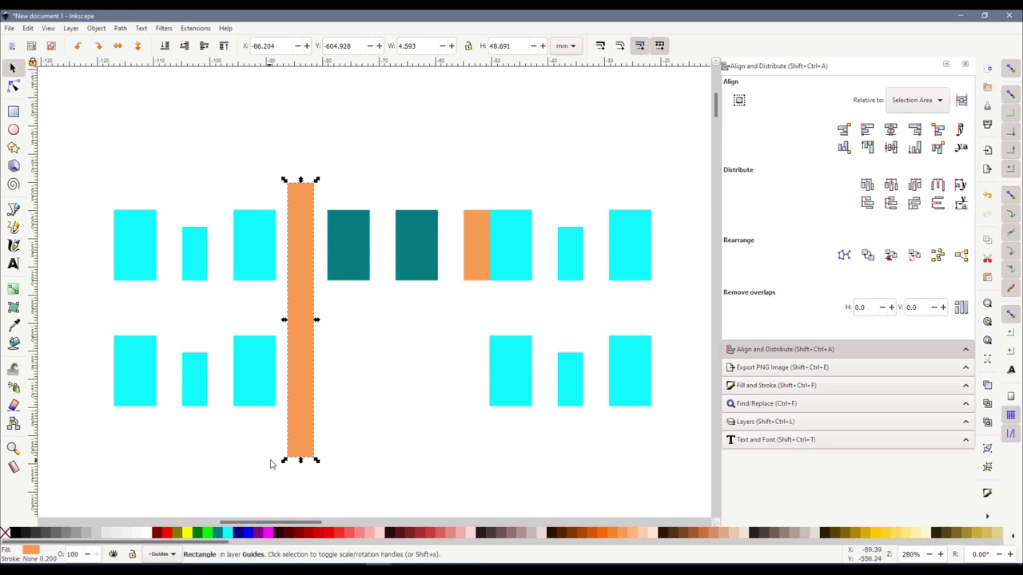
Snap the tall orange strip to the teal pair's left edge and place the short spacer between it and the upper-left group.
{"action": "key", "text": "Escape"}
{"action": "left_click", "coordinate": [290, 259]}
{"action": "left_click_drag", "start_coordinate": [290, 259], "coordinate": [306, 280]}
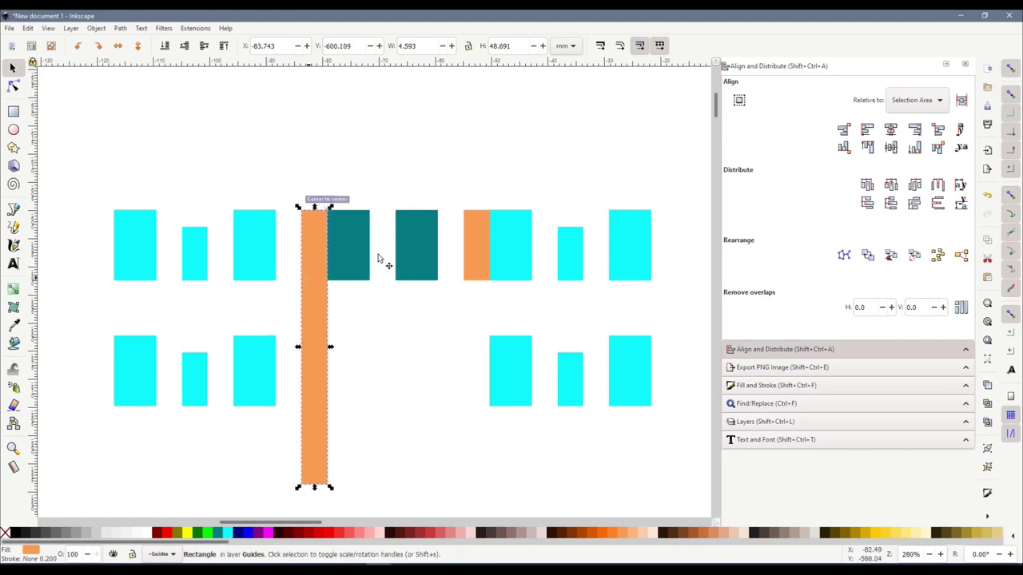
{"action": "left_click_drag", "start_coordinate": [472, 230], "coordinate": [286, 230]}
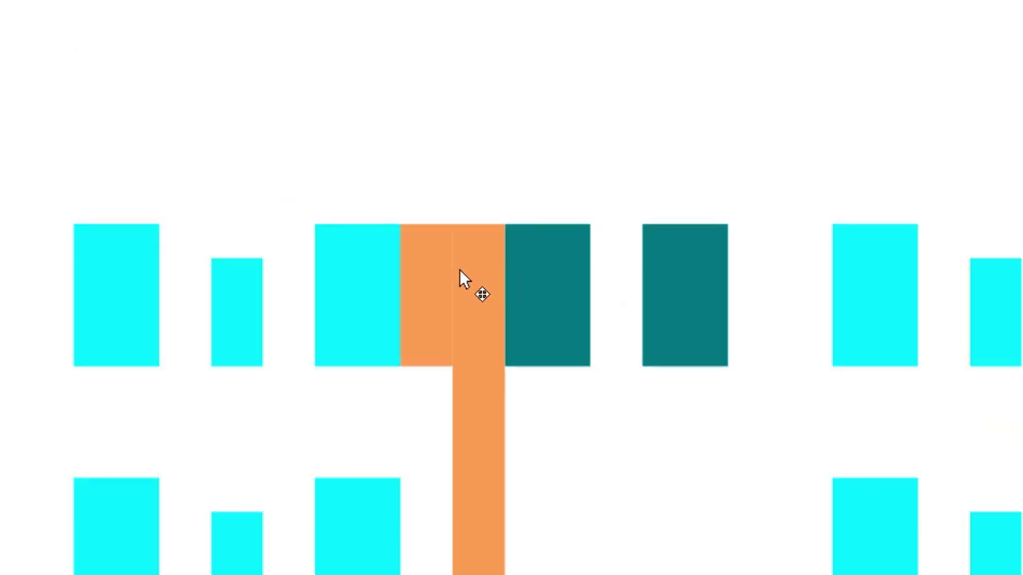
Centre the tall strip on the short spacer's right edge, midway between the upper-left group and the teal pair.
{"action": "left_click_drag", "start_coordinate": [464, 107], "coordinate": [454, 97]}
{"action": "left_click_drag", "start_coordinate": [454, 268], "coordinate": [520, 354]}
{"action": "scroll", "coordinate": [451, 228], "scroll_direction": "up", "scroll_amount": 4}
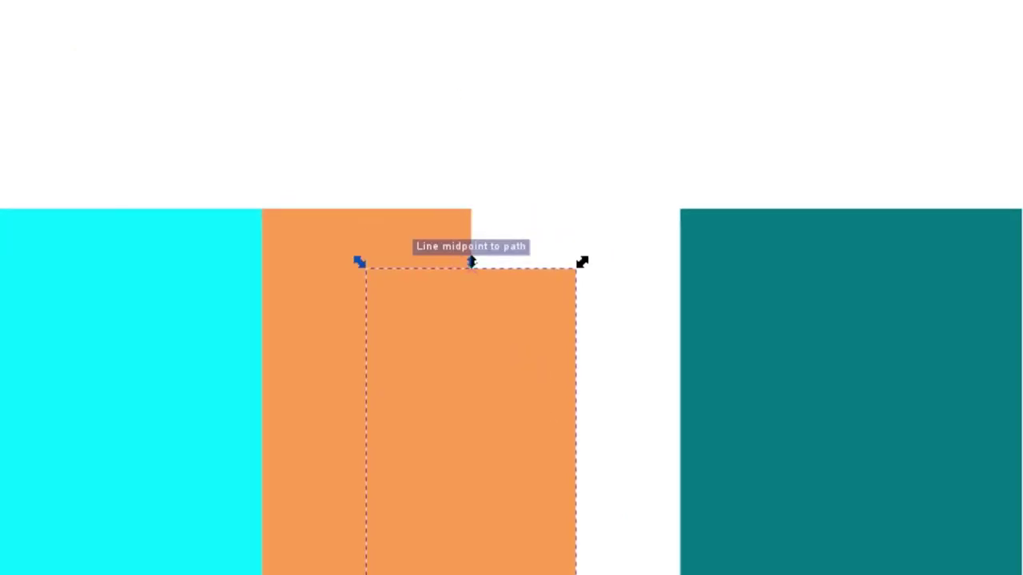
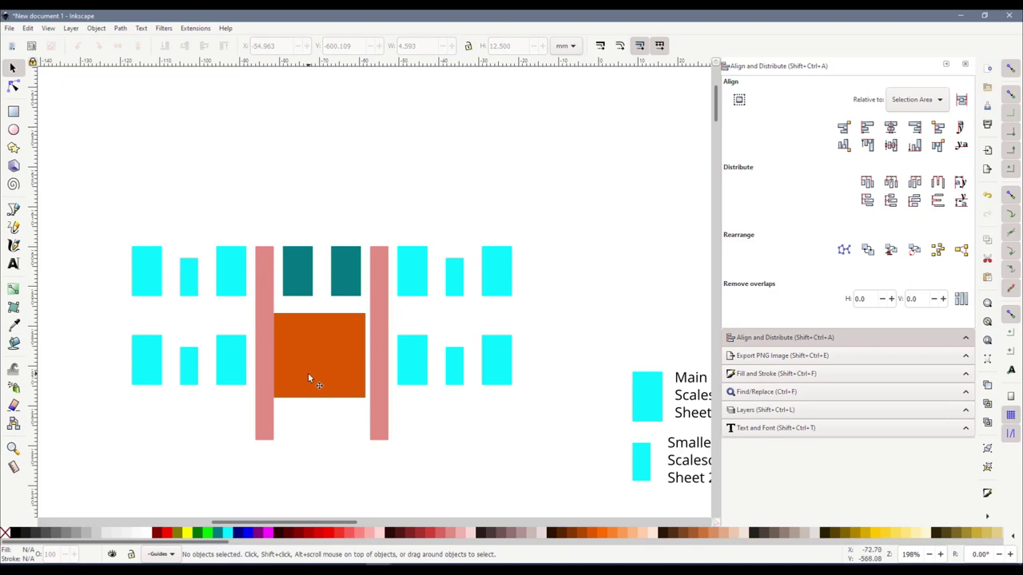
Move the dark orange block up to about Y -586 mm, level with the lower windows' bottom edges, and delete both pink strips.
{"action": "left_click_drag", "start_coordinate": [320, 383], "coordinate": [325, 360]}
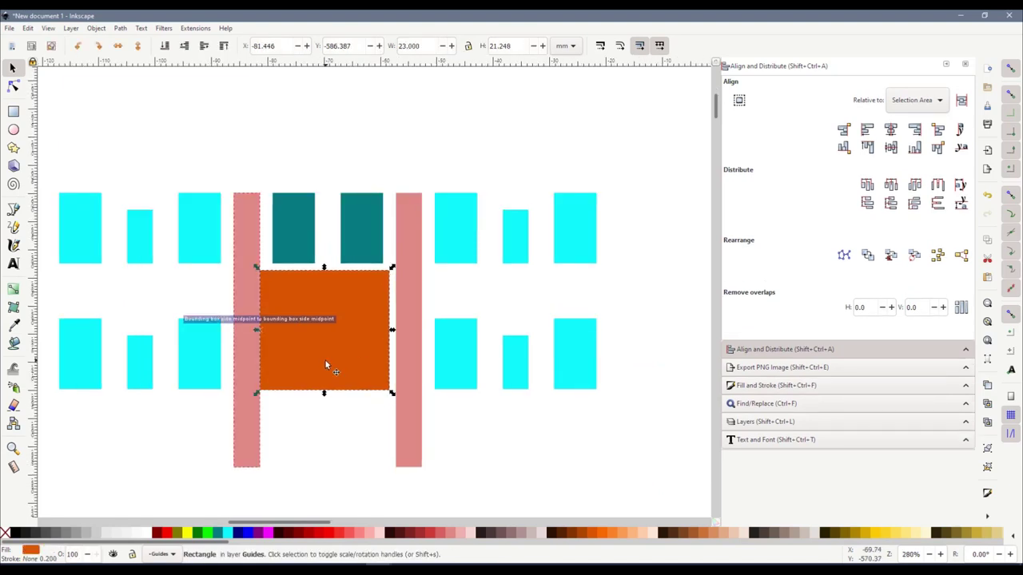
{"action": "key", "text": "Tab"}
{"action": "key", "text": "Delete"}
{"action": "left_click", "coordinate": [406, 367]}
{"action": "key", "text": "Delete"}
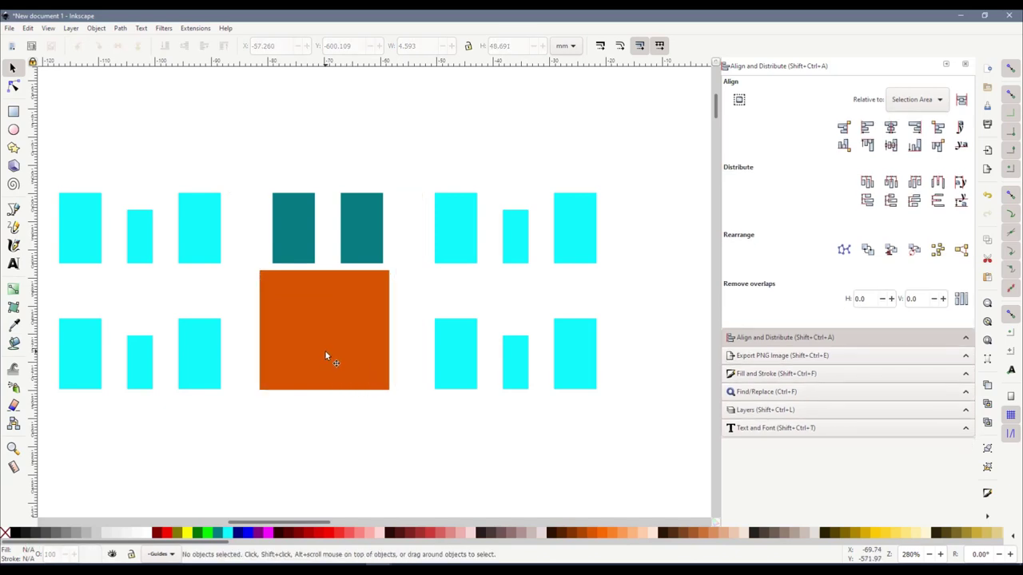
Group the lower-left and lower-right window sets into one lower row.
{"action": "left_click", "coordinate": [323, 292]}
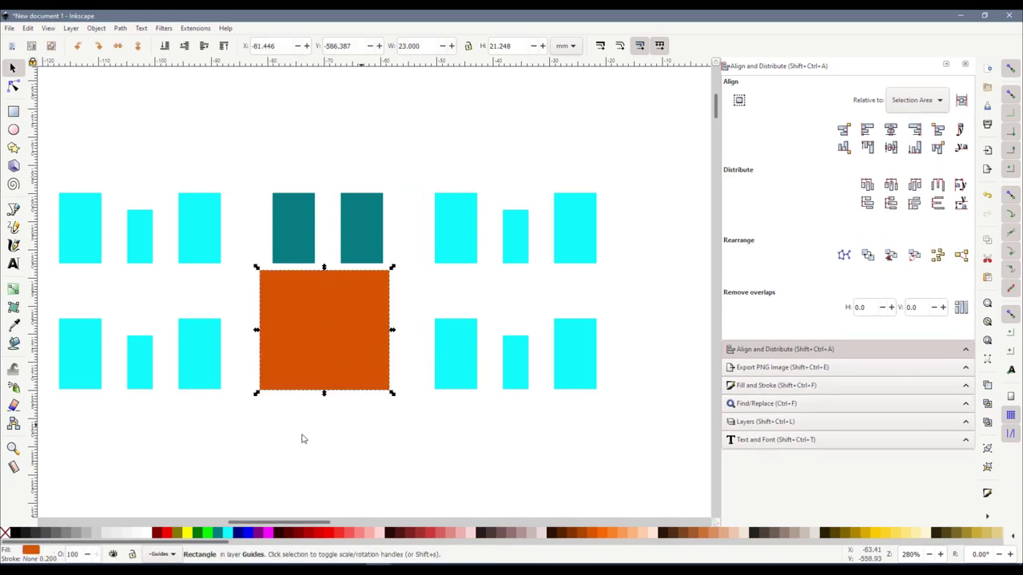
{"action": "left_click_drag", "start_coordinate": [302, 525], "coordinate": [297, 524]}
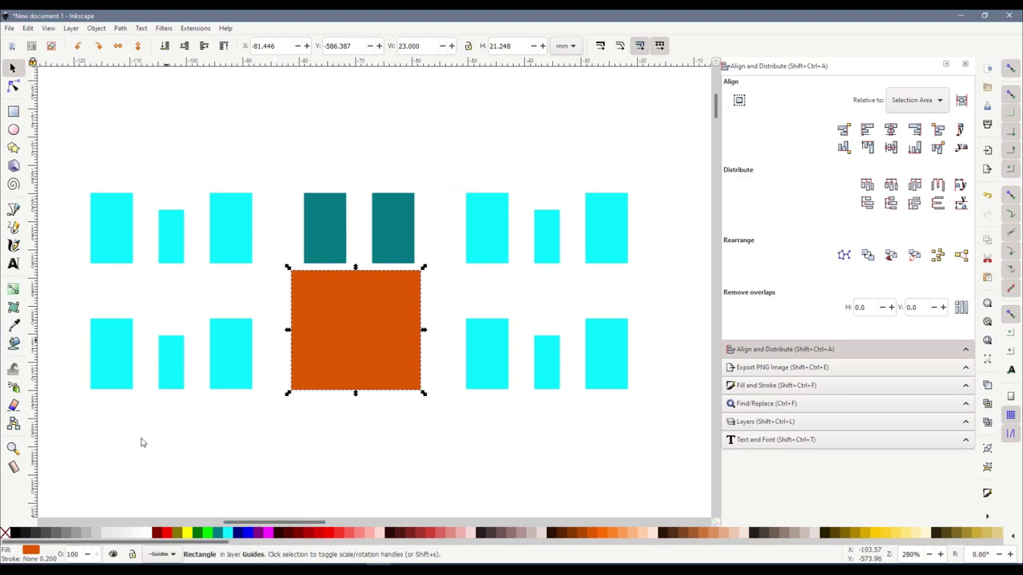
{"action": "left_click", "coordinate": [100, 353]}
{"action": "left_click", "coordinate": [472, 386], "text": "shift"}
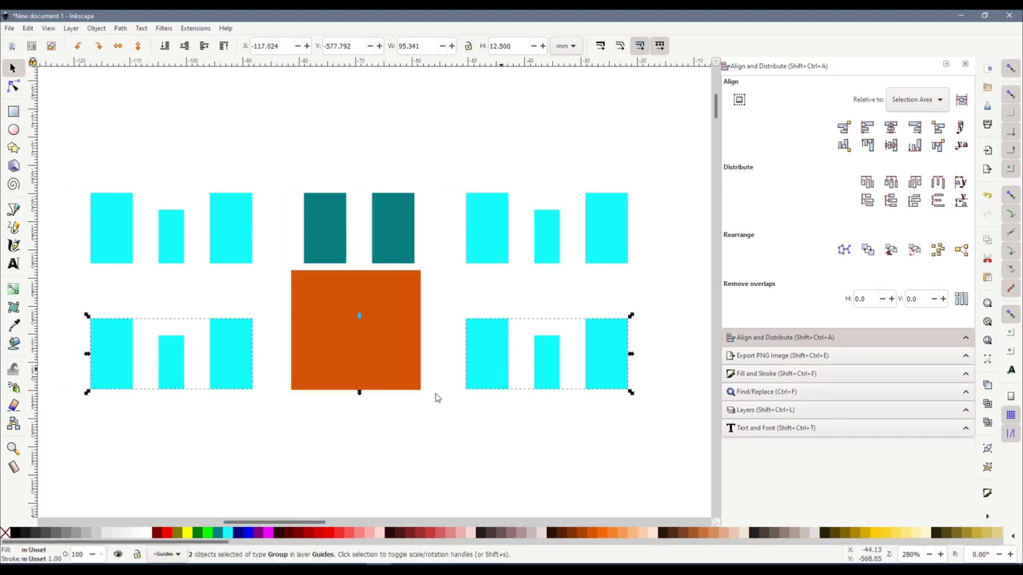
{"action": "right_click", "coordinate": [237, 363]}
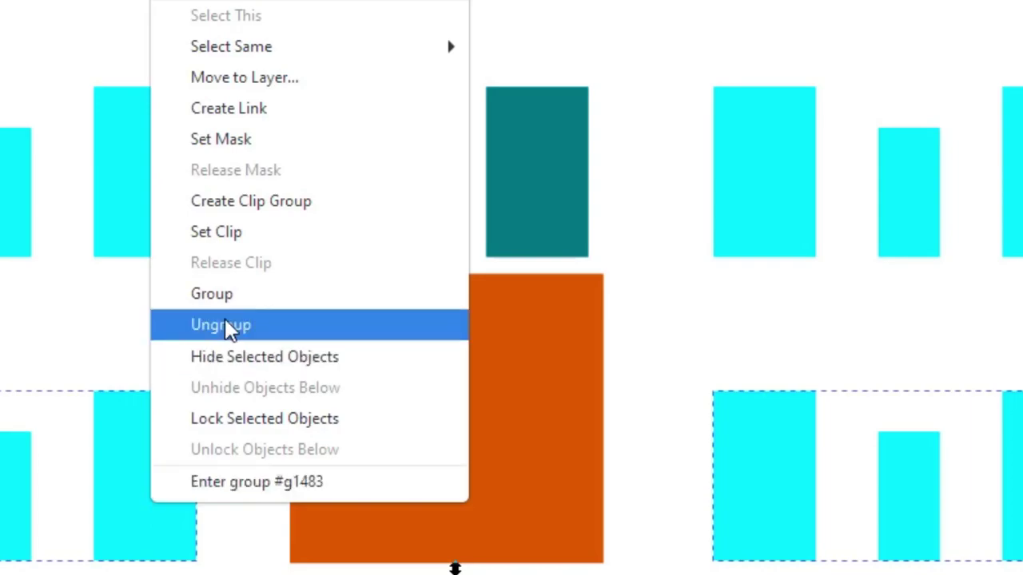
{"action": "left_click", "coordinate": [282, 277]}
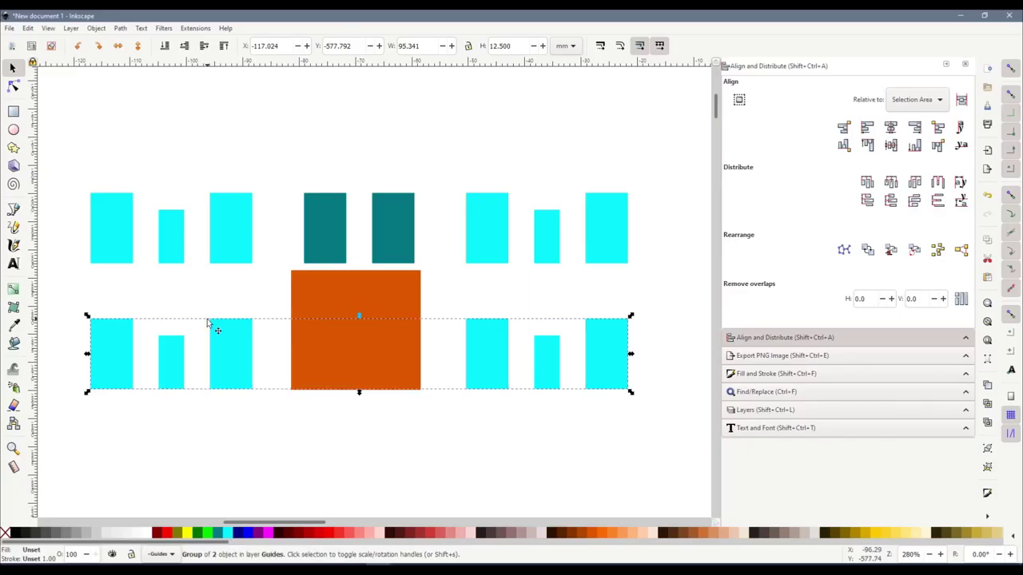
Group the upper-left windows, the teal pair and the upper-right windows into one upper row.
{"action": "left_click", "coordinate": [90, 198]}
{"action": "left_click", "coordinate": [399, 232], "text": "shift"}
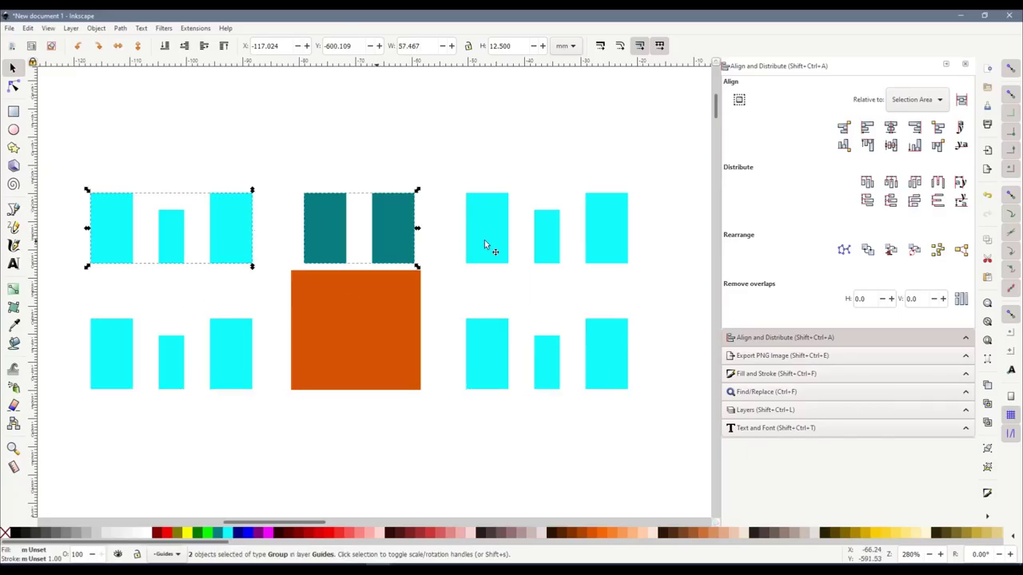
{"action": "right_click", "coordinate": [484, 237]}
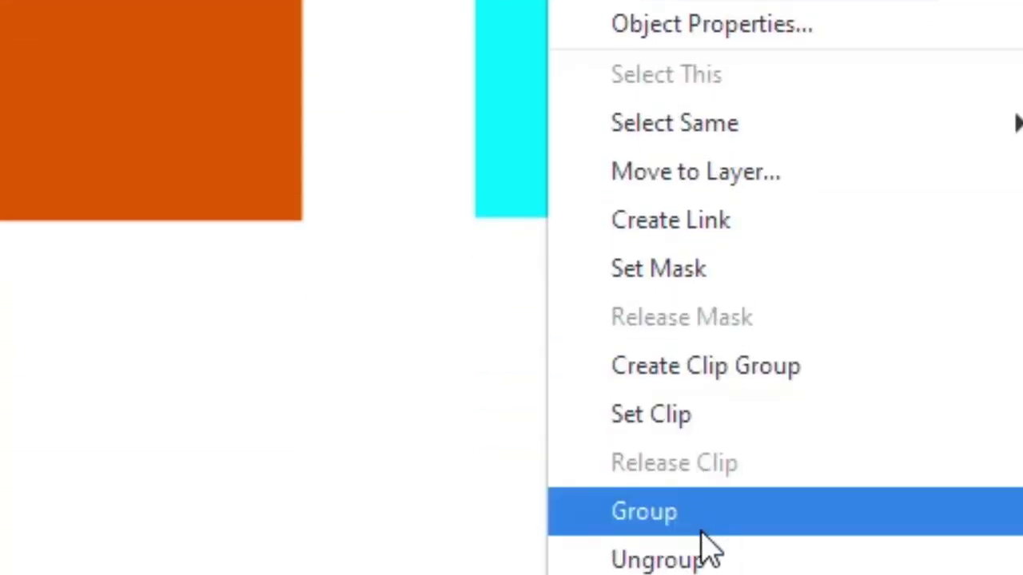
{"action": "left_click", "coordinate": [678, 519]}
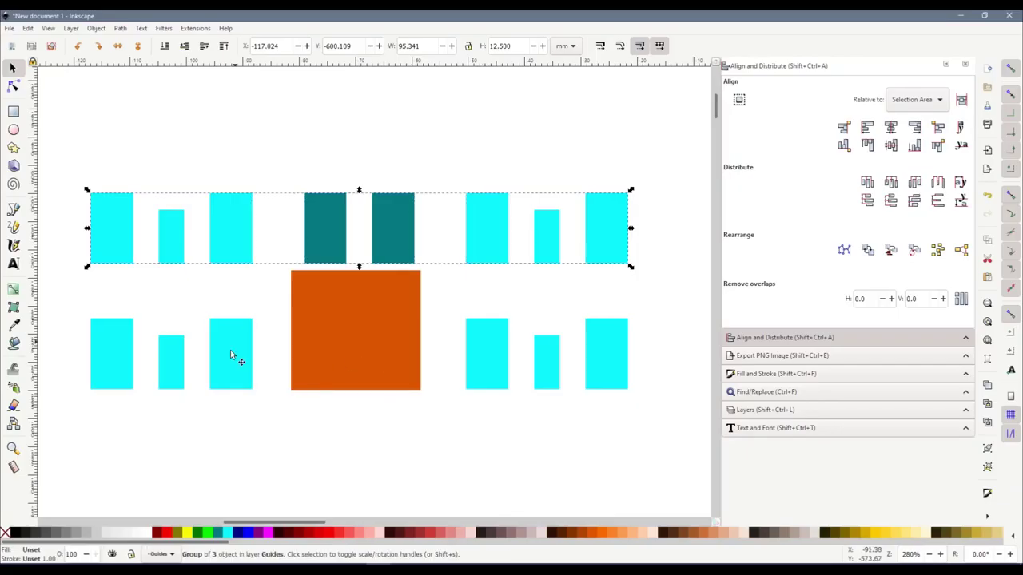
Centre the dark orange block horizontally with the upper and lower window rows, relative to the selection area.
{"action": "left_click", "coordinate": [230, 355], "text": "shift"}
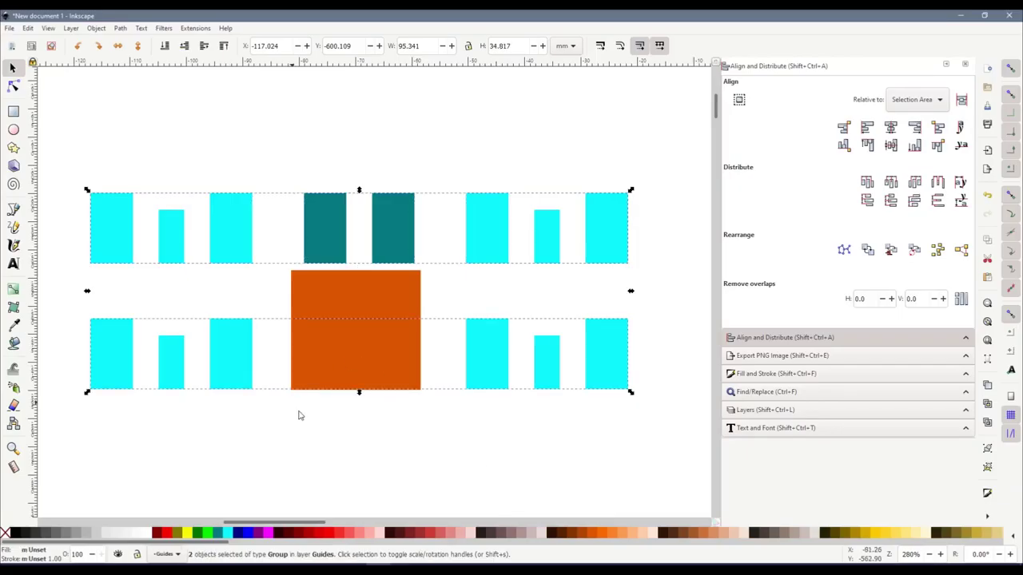
{"action": "left_click", "coordinate": [398, 358], "text": "shift"}
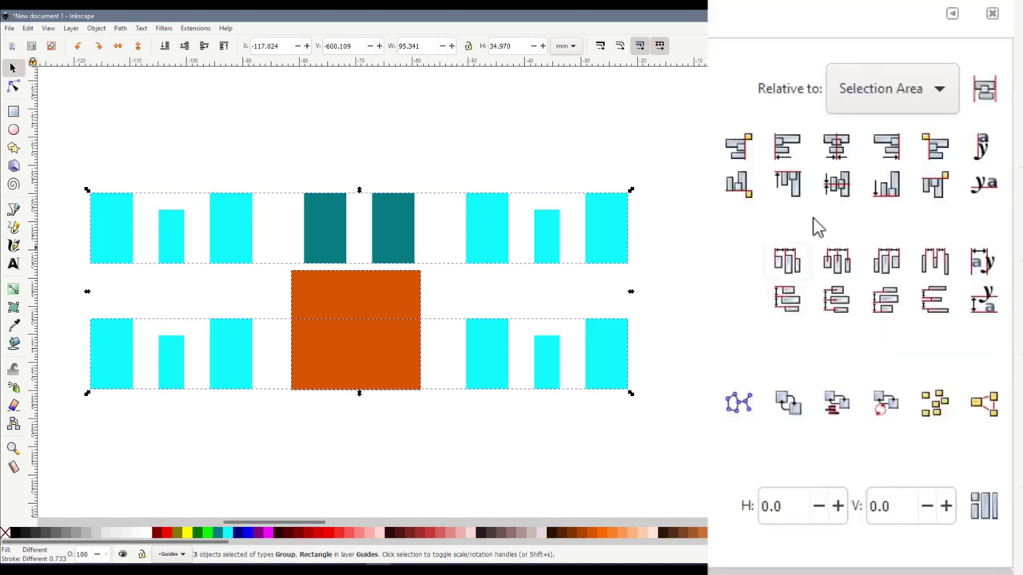
{"action": "left_click", "coordinate": [837, 146]}
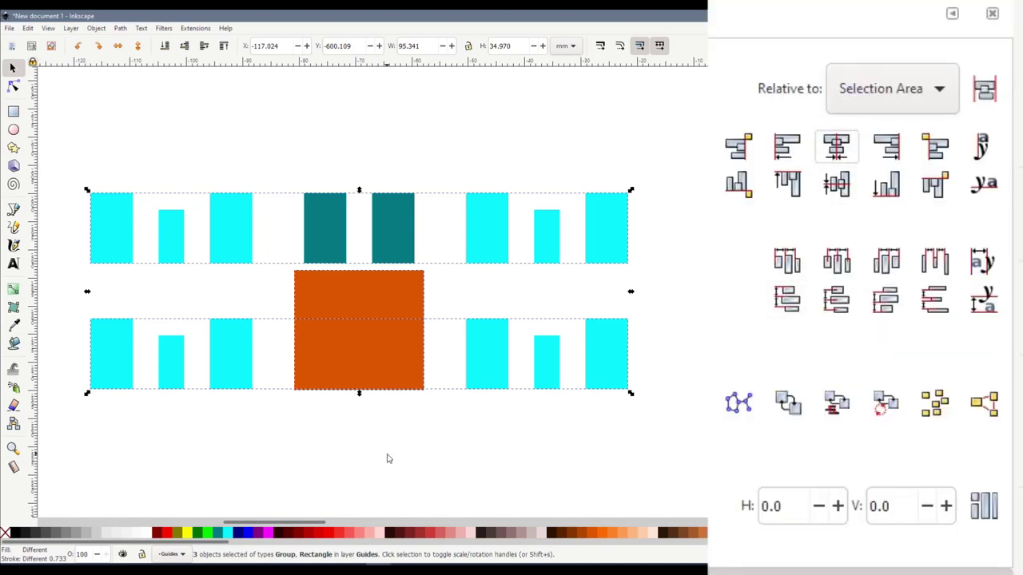
{"action": "left_click", "coordinate": [512, 474]}
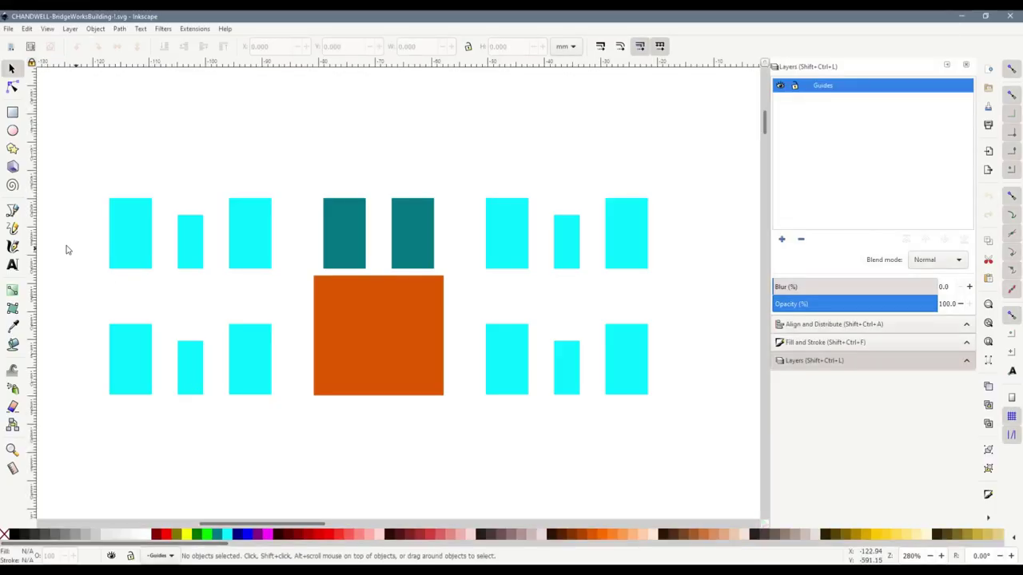
Draw a yellow rectangle about 7.5 × 9.8 mm between the leftmost windows, then place it under the lower row and stretch it to about 95.3 mm wide.
{"action": "left_click", "coordinate": [13, 115]}
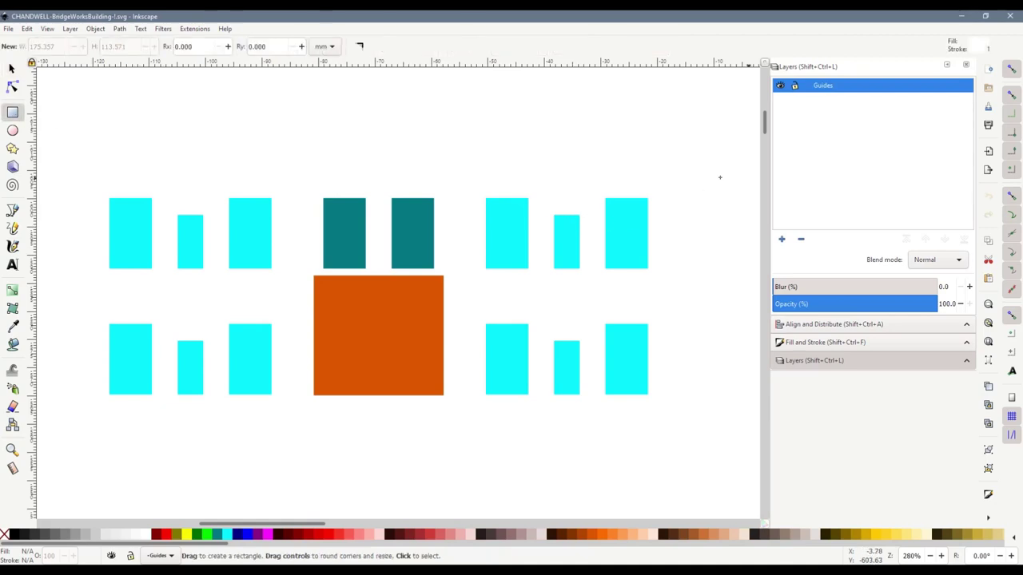
{"action": "left_click", "coordinate": [184, 534]}
{"action": "left_click_drag", "start_coordinate": [118, 272], "coordinate": [152, 322]}
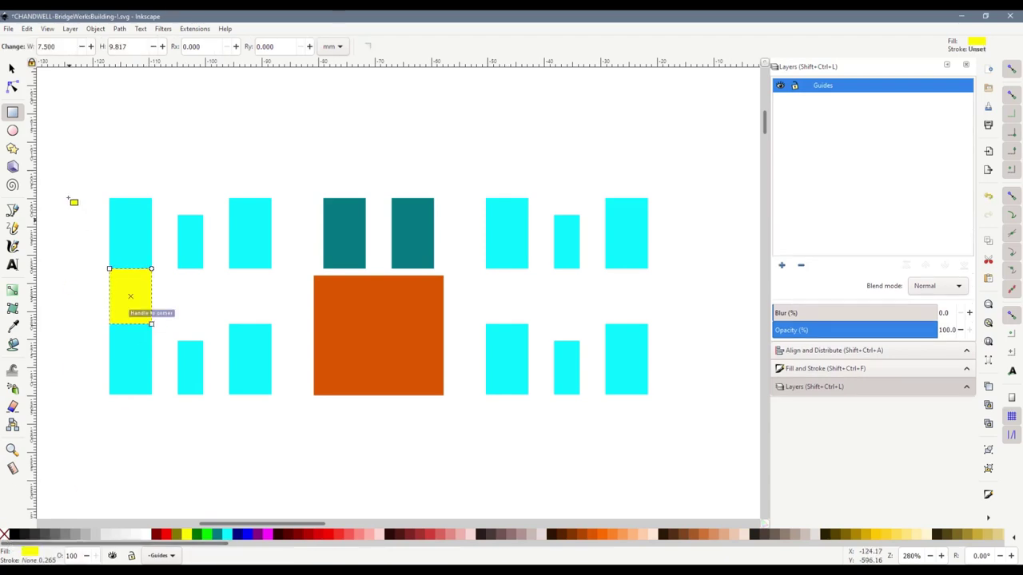
{"action": "key", "text": "s"}
{"action": "left_click", "coordinate": [125, 96]}
{"action": "left_click", "coordinate": [131, 296]}
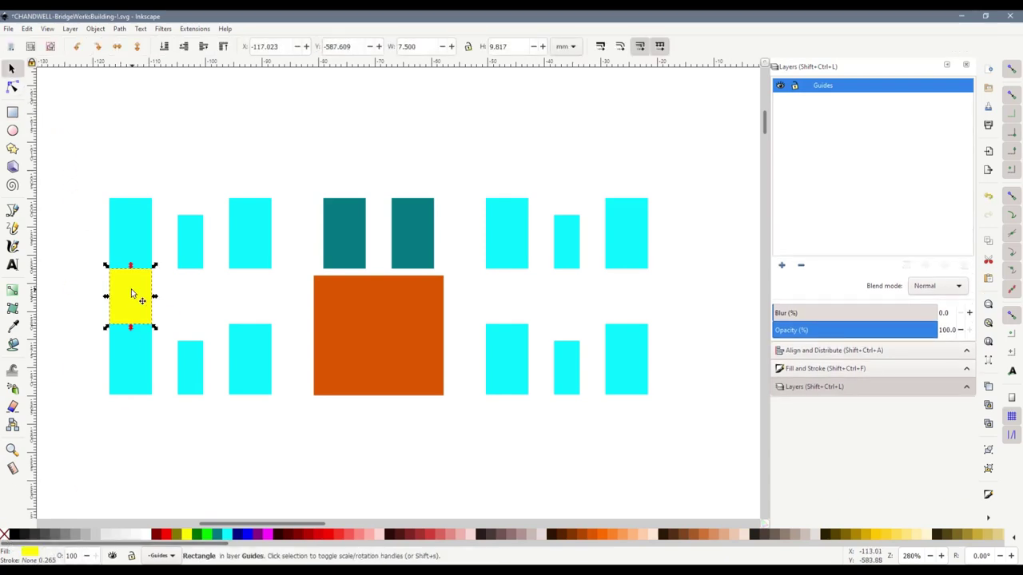
{"action": "left_click_drag", "start_coordinate": [131, 297], "coordinate": [653, 474]}
Lower the orange block to the yellow strip's bottom edge, at about Y -576.7 mm, and delete the strip.
{"action": "left_click", "coordinate": [406, 356]}
{"action": "left_click_drag", "start_coordinate": [387, 340], "coordinate": [384, 421]}
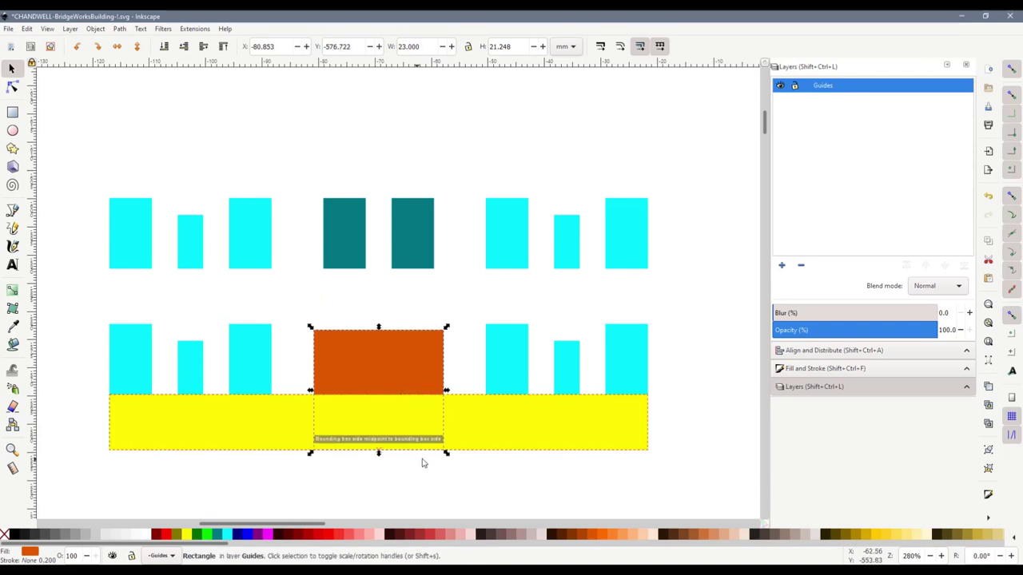
{"action": "left_click", "coordinate": [422, 467]}
{"action": "left_click", "coordinate": [281, 436]}
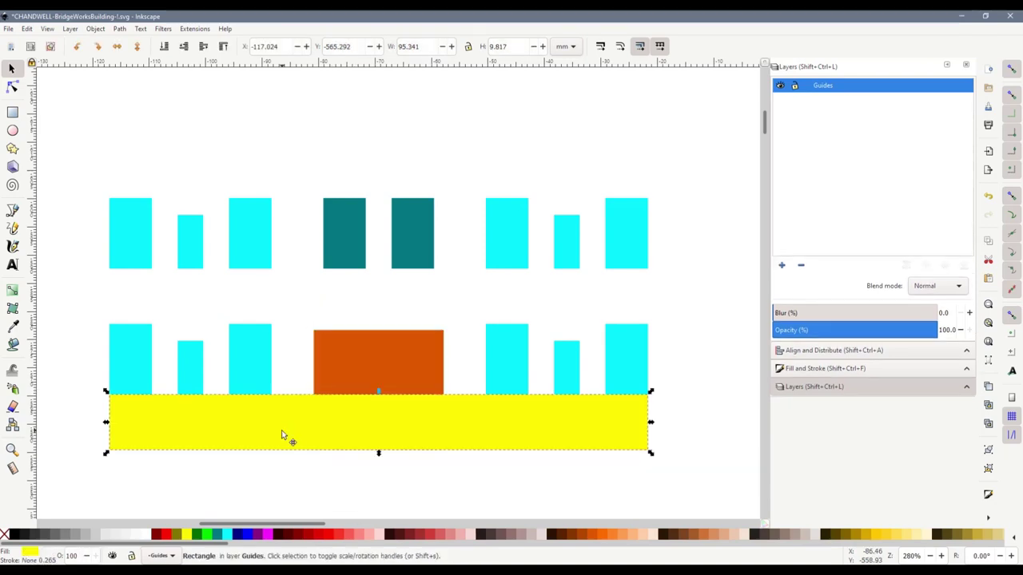
{"action": "key", "text": "Delete"}
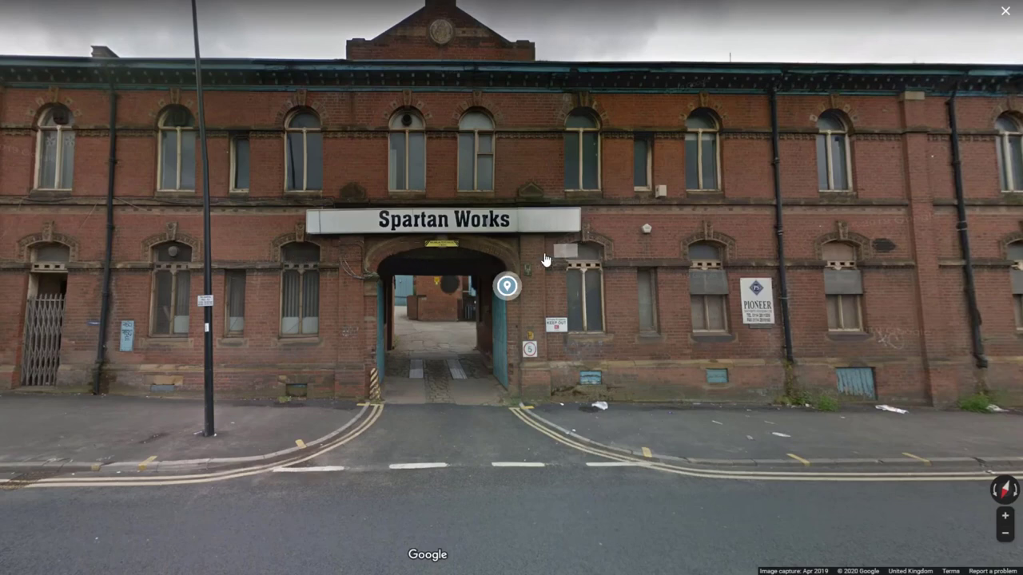
Compare the layout with the Spartan Works Street View photo, examining the walls beside the outer windows and the neighbouring drainpipes.
{"action": "left_click", "coordinate": [507, 285]}
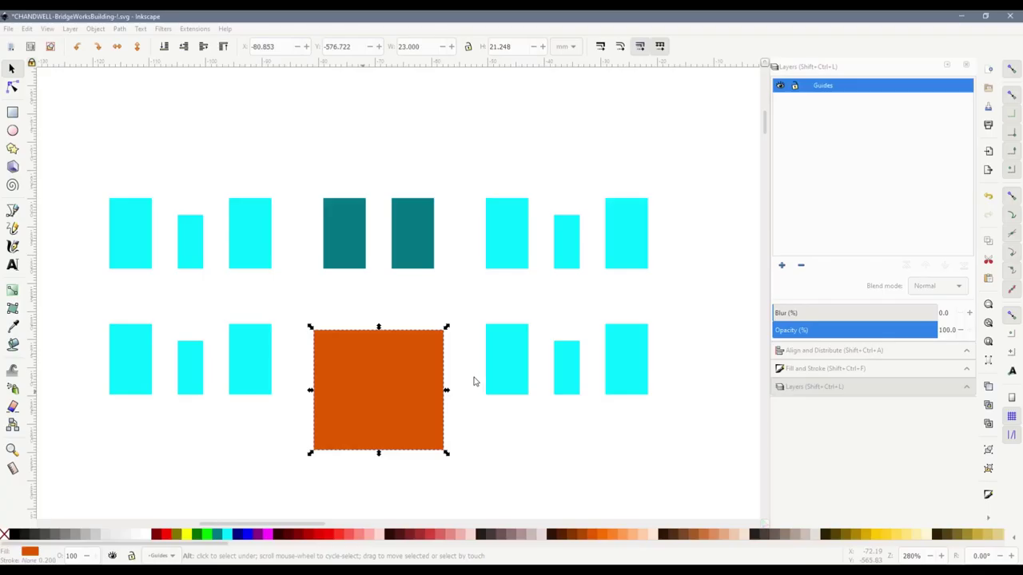
{"action": "left_click", "coordinate": [490, 445]}
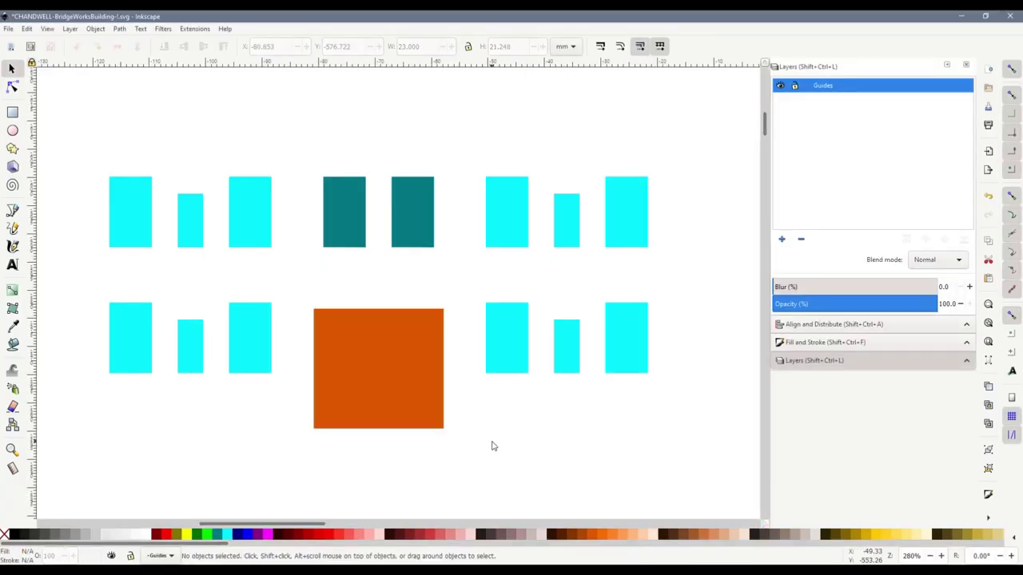
{"action": "scroll", "coordinate": [492, 446], "scroll_direction": "down", "scroll_amount": 1}
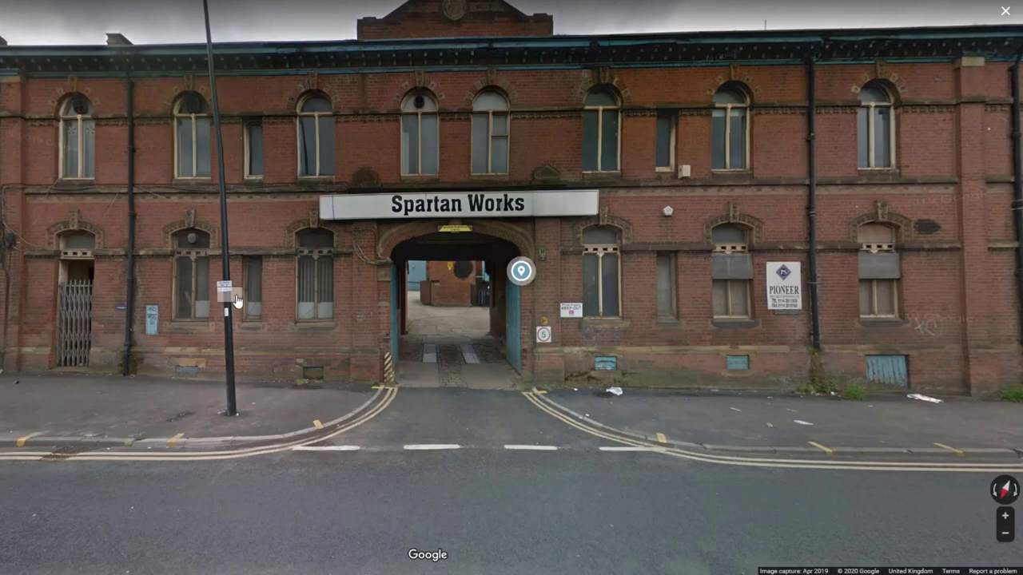
{"action": "left_click_drag", "start_coordinate": [209, 321], "coordinate": [97, 297]}
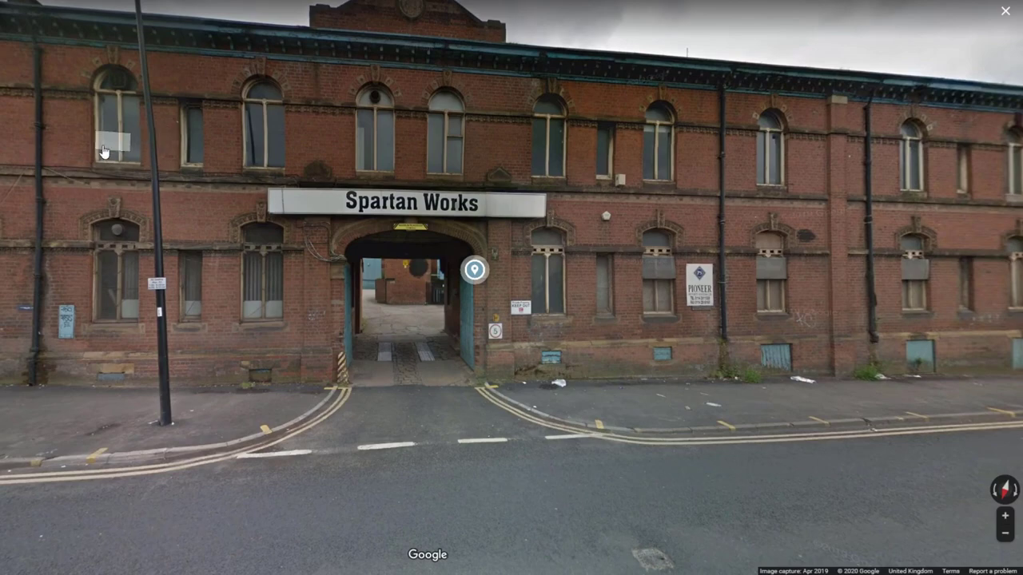
{"action": "scroll", "coordinate": [156, 154], "scroll_direction": "up", "scroll_amount": 2}
{"action": "left_click_drag", "start_coordinate": [156, 153], "coordinate": [274, 235]}
{"action": "left_click_drag", "start_coordinate": [274, 313], "coordinate": [125, 311]}
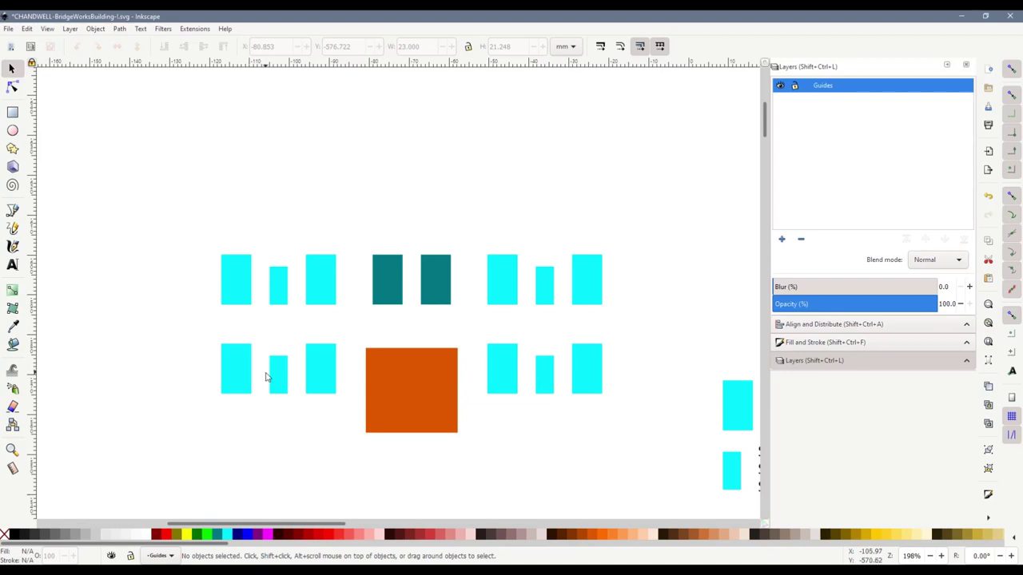
In Inkscape, draw a yellow rectangle 9.5 mm high between the lower-left large and small windows and set its width to 6.75 mm.
{"action": "scroll", "coordinate": [266, 377], "scroll_direction": "up", "scroll_amount": 2}
{"action": "key", "text": "r"}
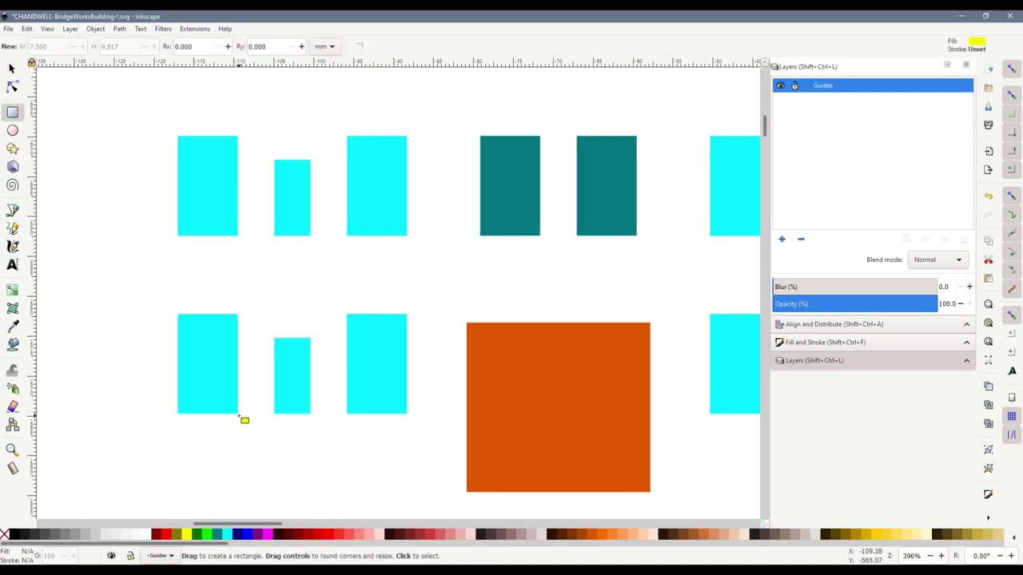
{"action": "left_click_drag", "start_coordinate": [239, 414], "coordinate": [274, 338]}
{"action": "left_click", "coordinate": [18, 70]}
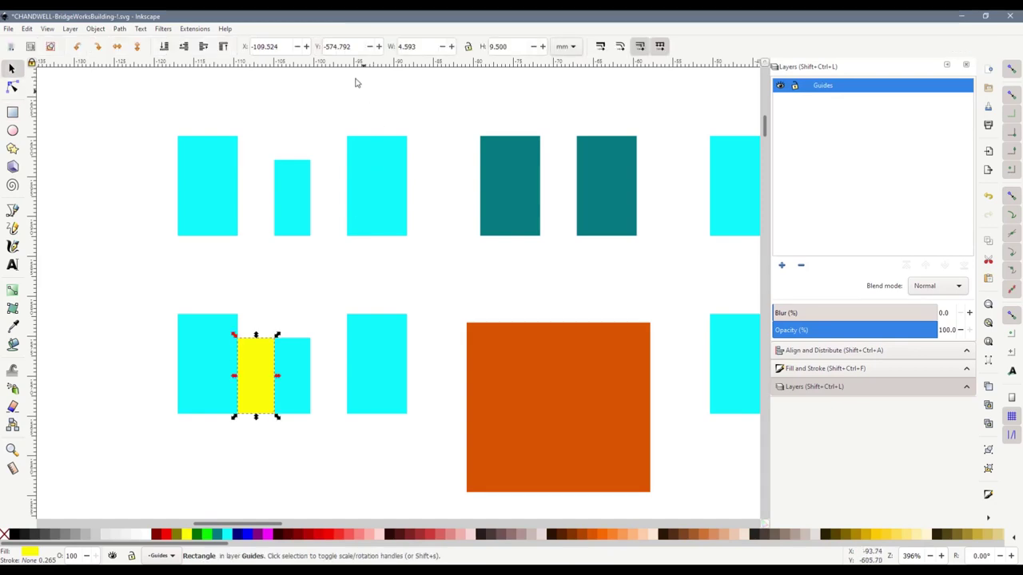
{"action": "left_click", "coordinate": [520, 69]}
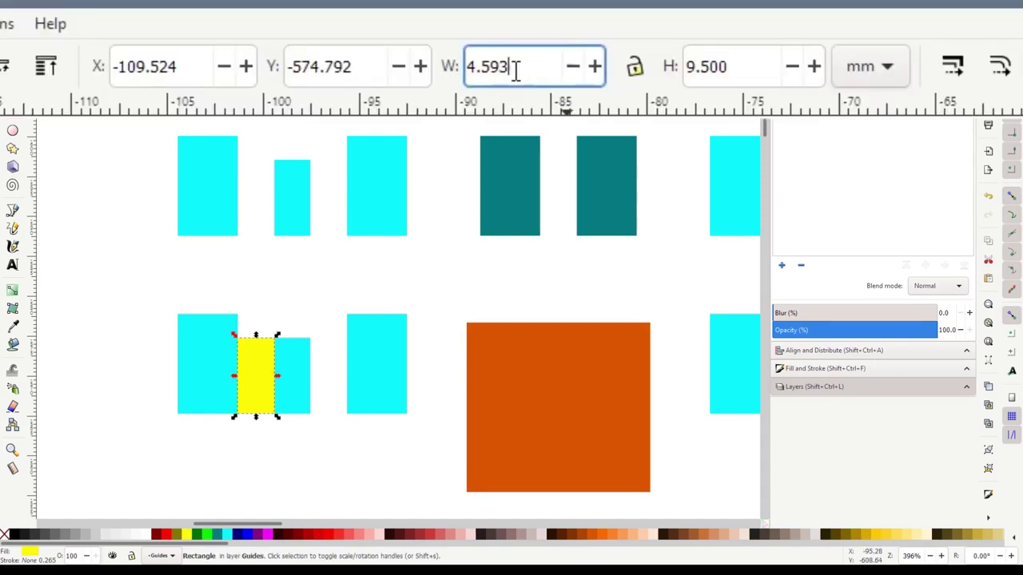
{"action": "left_click_drag", "start_coordinate": [520, 68], "coordinate": [468, 74]}
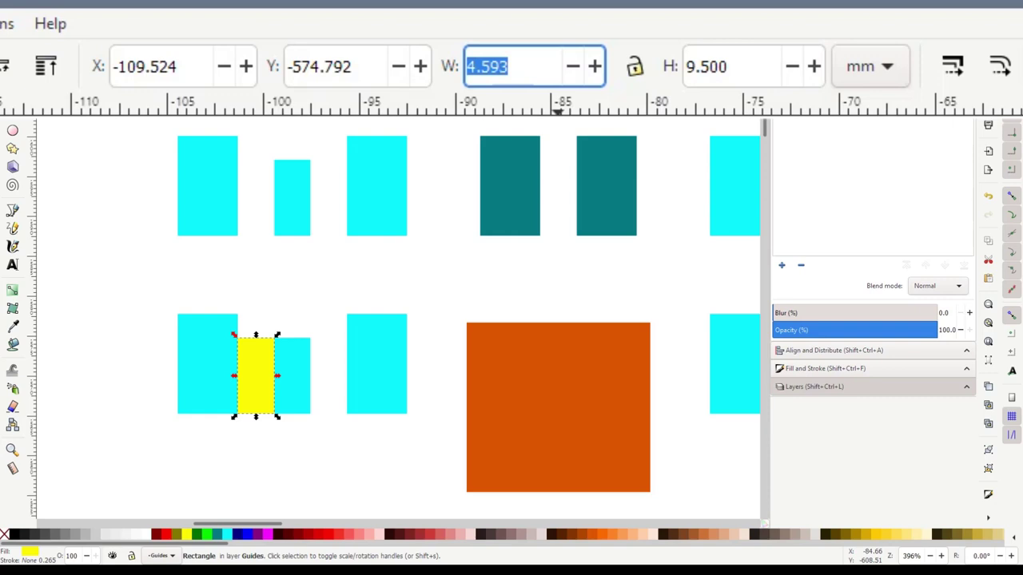
{"action": "type", "text": "6.75"}
{"action": "key", "text": "Return"}
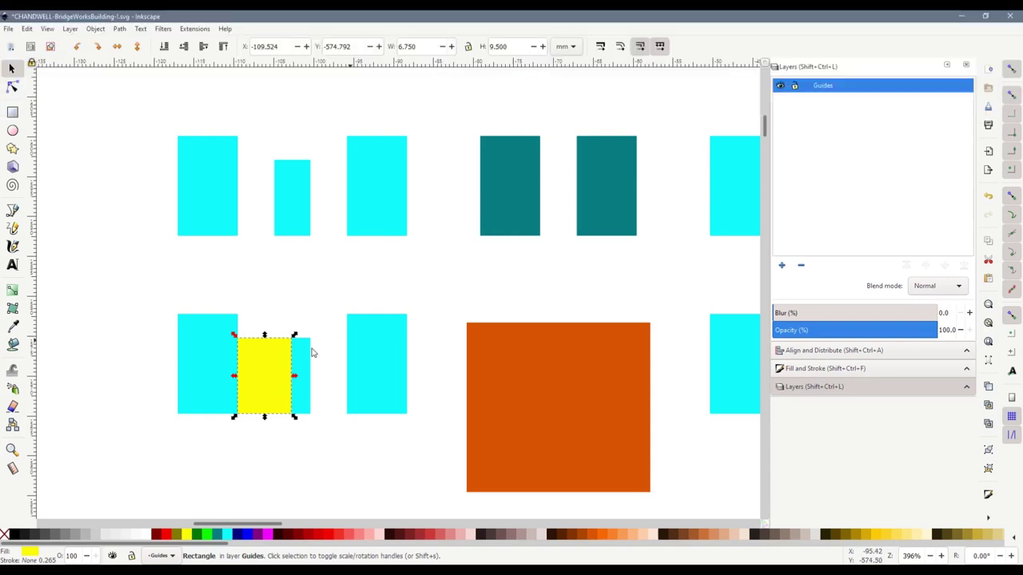
Place the yellow spacer and a duplicate against the outer edges of the rightmost and leftmost windows, stretching both to about 34.8 mm high.
{"action": "left_click_drag", "start_coordinate": [256, 375], "coordinate": [594, 252]}
{"action": "scroll", "coordinate": [252, 369], "scroll_direction": "down", "scroll_amount": 2}
{"action": "key", "text": "ctrl+d"}
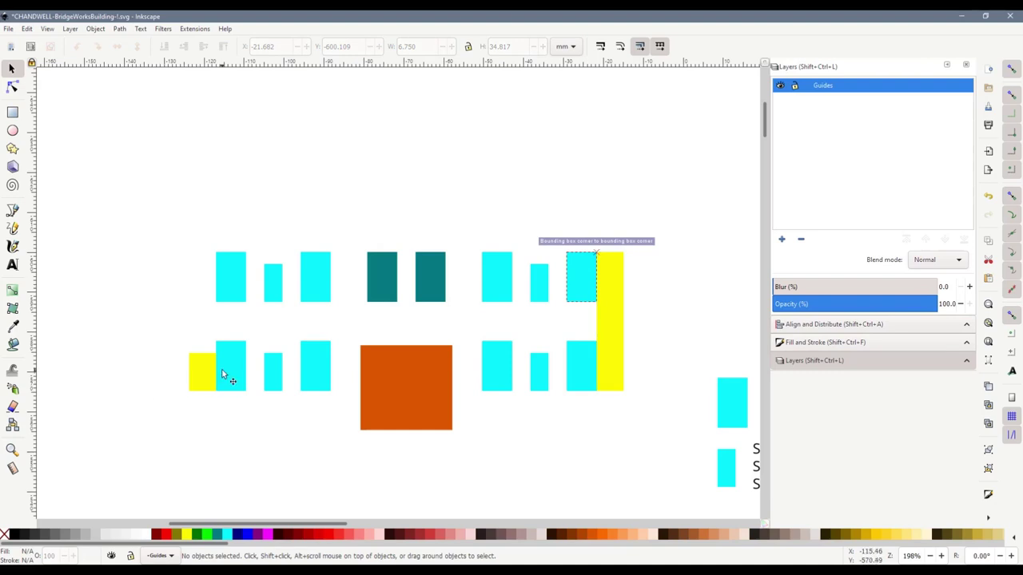
{"action": "left_click", "coordinate": [203, 369]}
{"action": "left_click_drag", "start_coordinate": [221, 352], "coordinate": [221, 252]}
{"action": "key", "text": "Escape"}
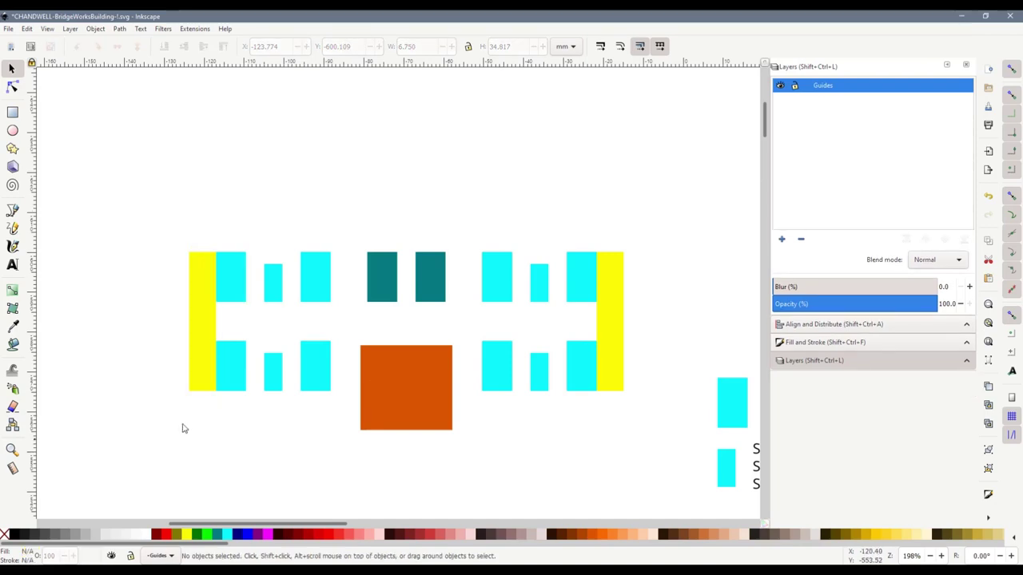
Draw a yellow rectangle about 14.3 mm high beneath the orange block and stretch it sideways past both outer yellow strips.
{"action": "left_click", "coordinate": [13, 113]}
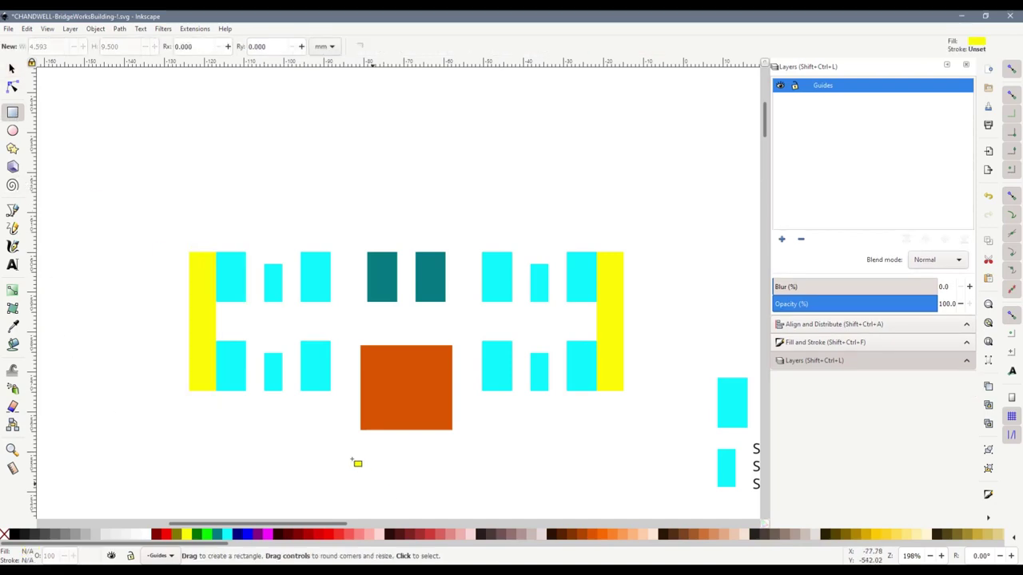
{"action": "left_click_drag", "start_coordinate": [361, 430], "coordinate": [437, 487]}
{"action": "key", "text": "s"}
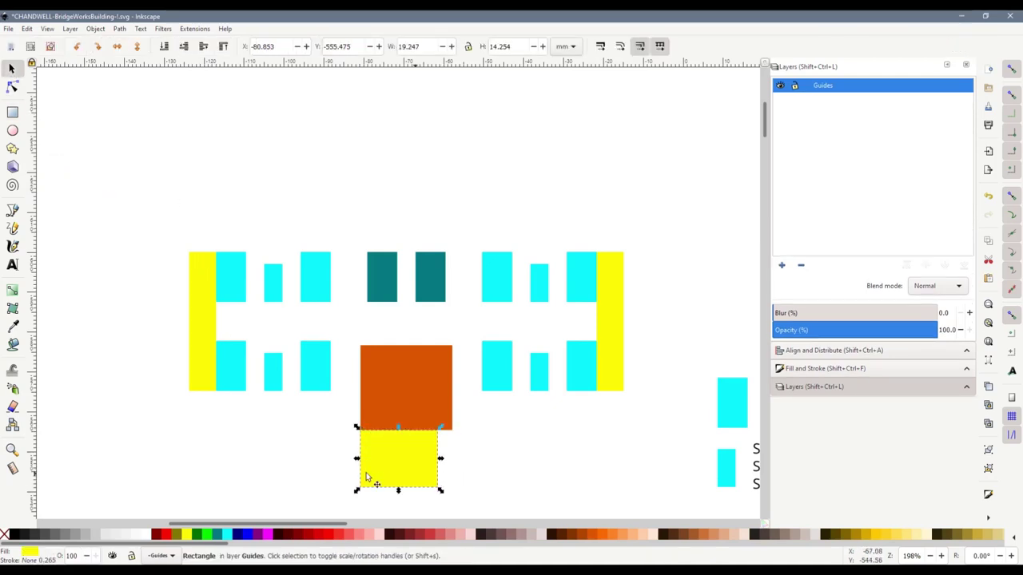
{"action": "left_click_drag", "start_coordinate": [357, 458], "coordinate": [79, 458]}
{"action": "left_click_drag", "start_coordinate": [441, 459], "coordinate": [666, 466]}
{"action": "key", "text": "Escape"}
{"action": "left_click_drag", "start_coordinate": [441, 461], "coordinate": [685, 462]}
Extend the right and left yellow strips down to the top edge of the wide yellow base rectangle.
{"action": "left_click", "coordinate": [610, 380]}
{"action": "left_click_drag", "start_coordinate": [610, 393], "coordinate": [612, 438]}
{"action": "left_click", "coordinate": [210, 382]}
{"action": "left_click_drag", "start_coordinate": [206, 400], "coordinate": [205, 438]}
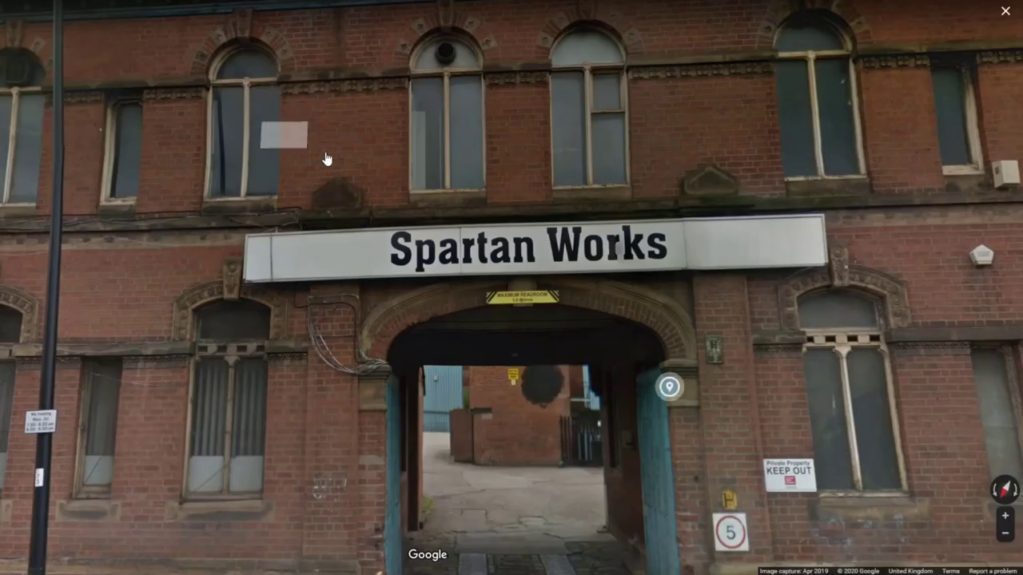
Switch to the Street View photo of Spartan Works and examine the roofline and pediment above the entrance.
{"action": "mouse_move", "coordinate": [326, 157]}
{"action": "left_mouse_down"}
{"action": "mouse_move", "coordinate": [335, 237]}
{"action": "mouse_move", "coordinate": [283, 258]}
{"action": "left_mouse_up"}
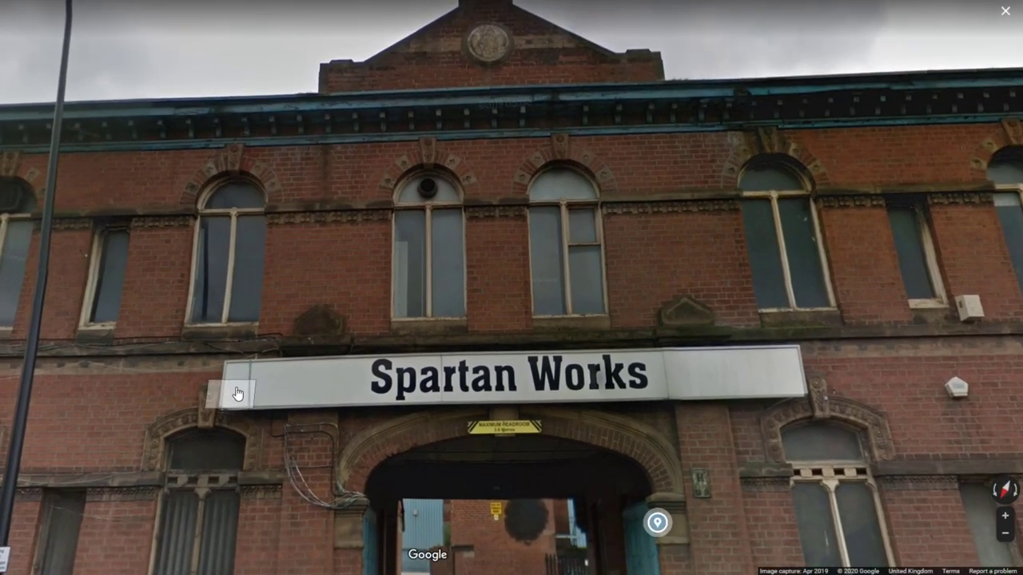
{"action": "left_click", "coordinate": [223, 390]}
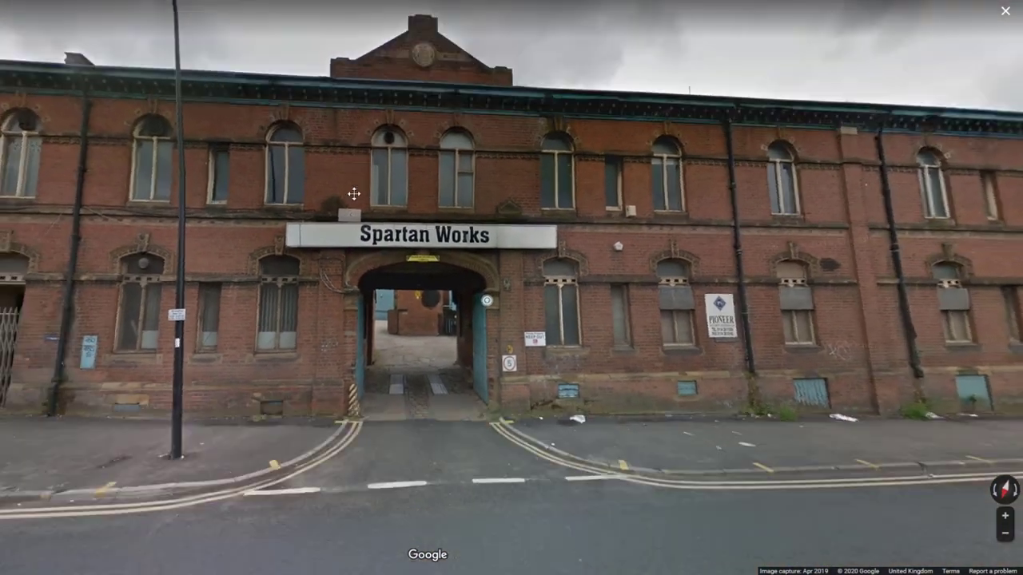
Draw a yellow rectangle about 7.5 by 9.8 mm filling the gap between the upper and lower windows just left of the entrance.
{"action": "left_click_drag", "start_coordinate": [345, 219], "coordinate": [354, 175]}
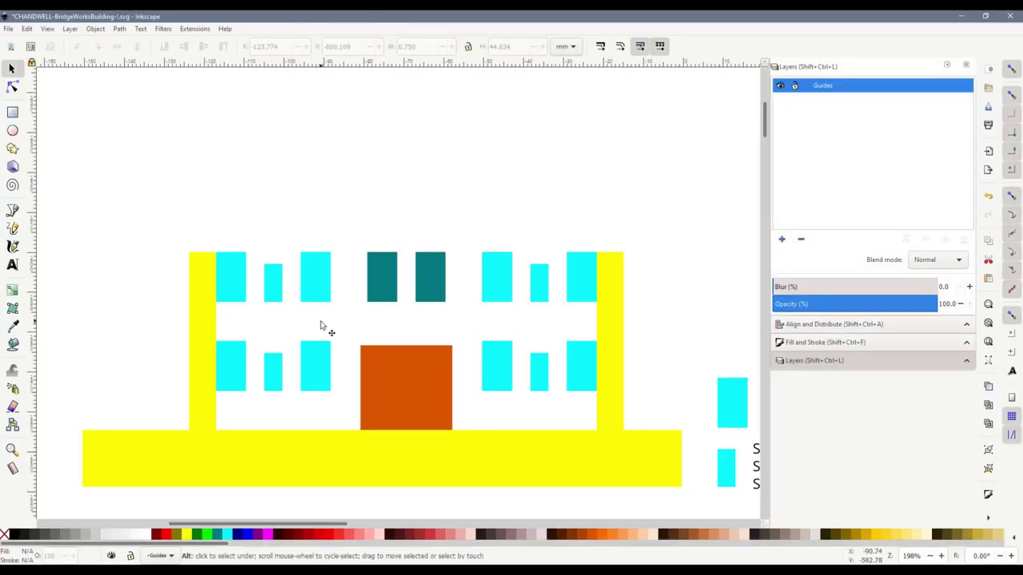
{"action": "scroll", "coordinate": [224, 326], "scroll_direction": "up", "scroll_amount": 1}
{"action": "left_click", "coordinate": [12, 112]}
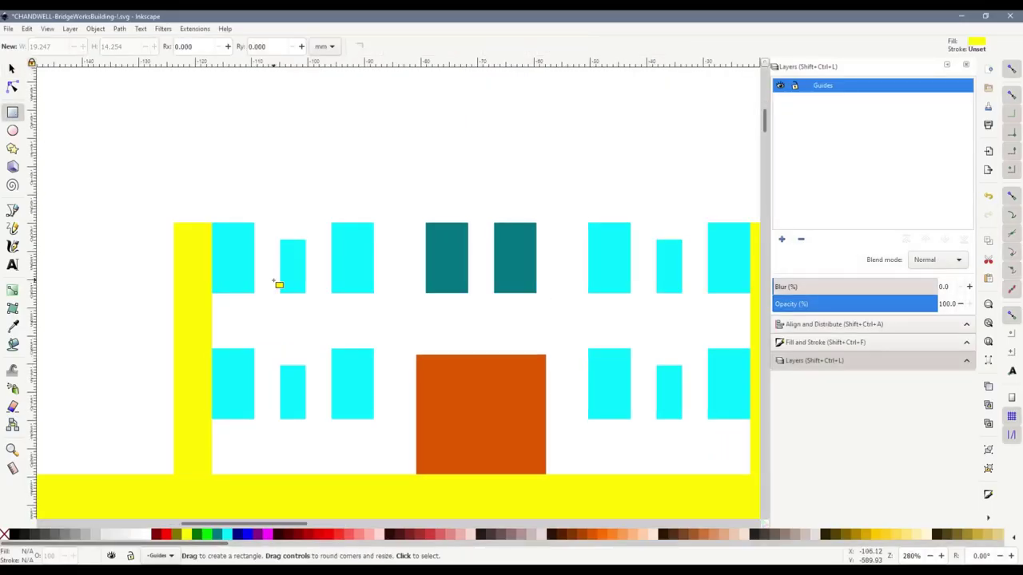
{"action": "left_click_drag", "start_coordinate": [331, 292], "coordinate": [375, 350]}
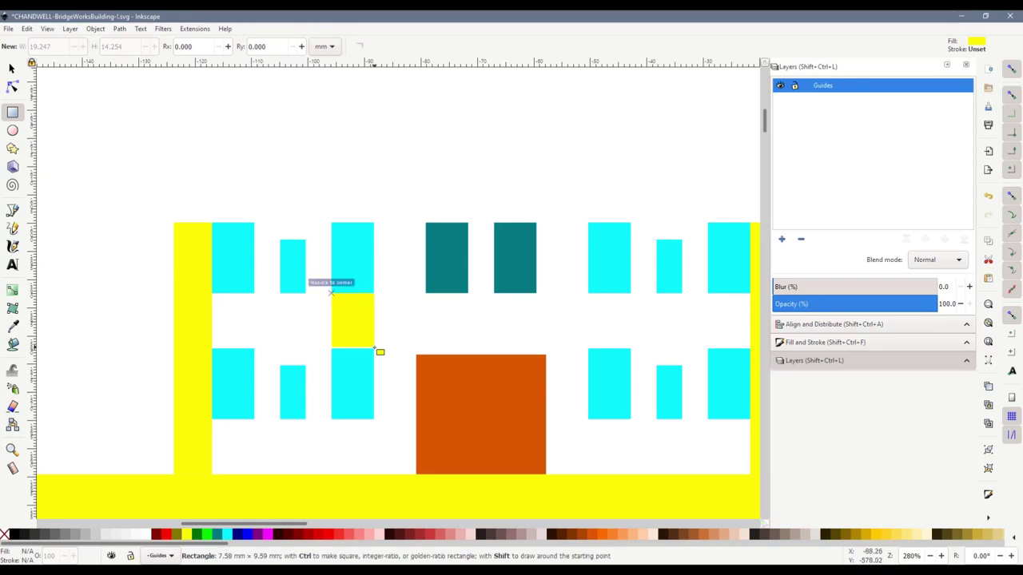
{"action": "key", "text": "s"}
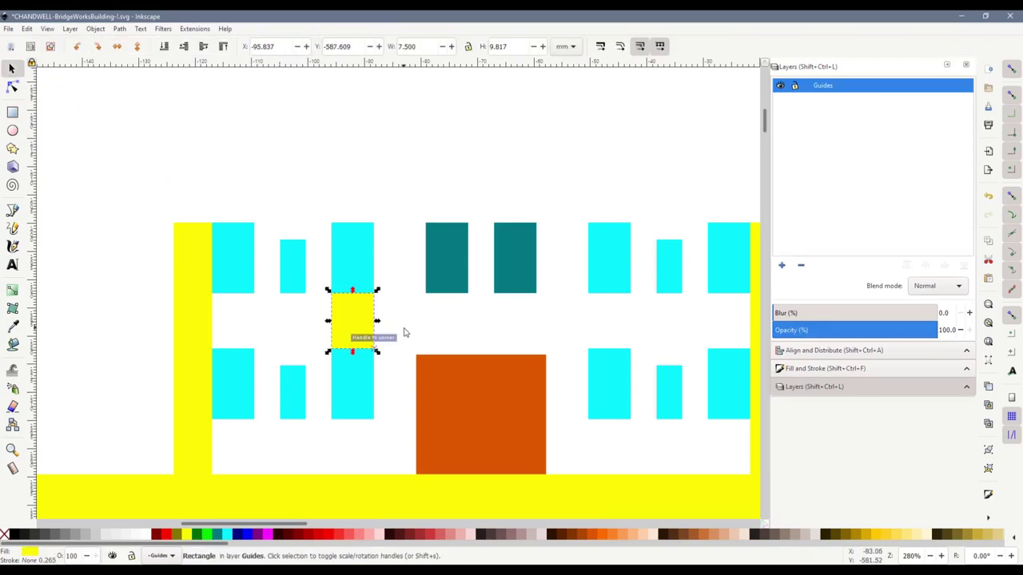
Move the new yellow rectangle on top of the left yellow strip and stretch it across to the right strip's outer edge, about 108.8 mm wide.
{"action": "left_click_drag", "start_coordinate": [354, 335], "coordinate": [194, 196]}
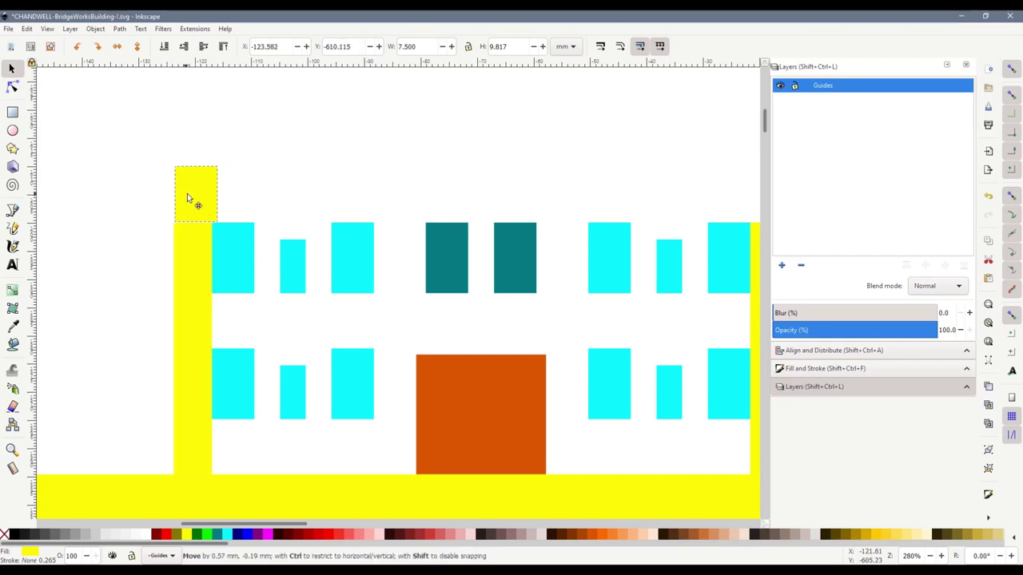
{"action": "scroll", "coordinate": [320, 267], "scroll_direction": "down", "scroll_amount": 2, "text": "ctrl"}
{"action": "left_click_drag", "start_coordinate": [288, 235], "coordinate": [581, 257]}
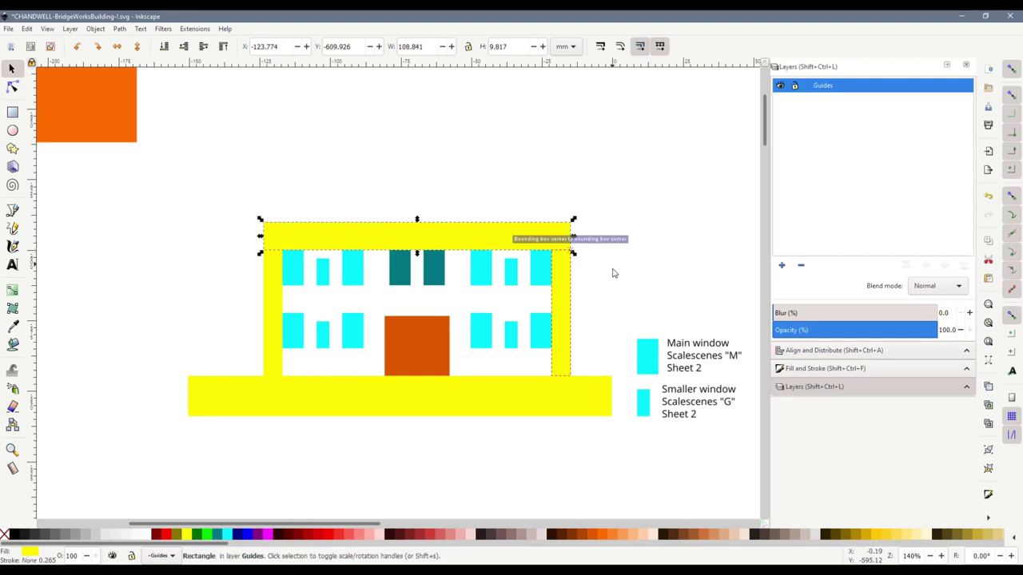
{"action": "left_click", "coordinate": [429, 419]}
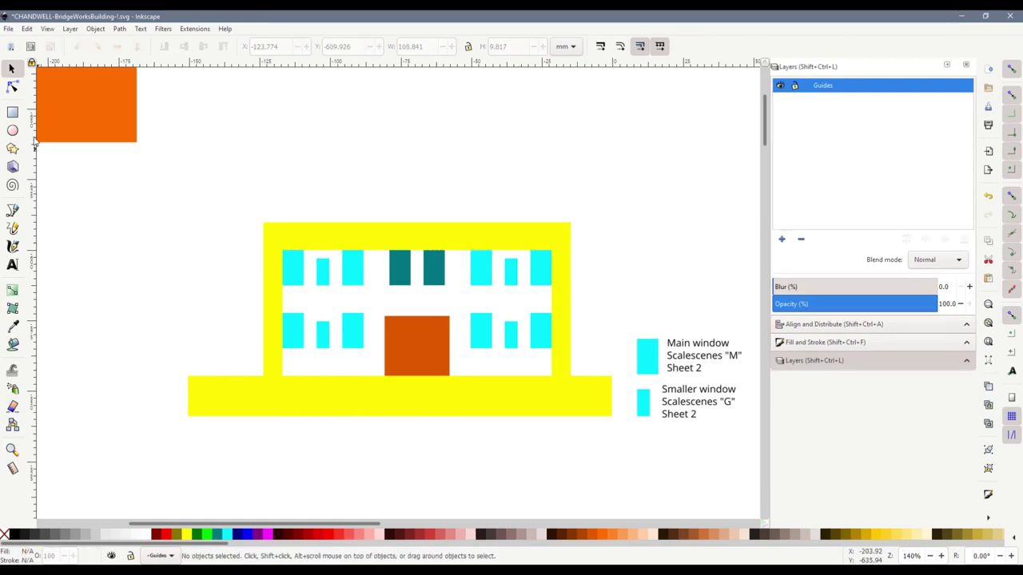
Trace a closed four-corner outline with the Bezier pen around the outer edges of the yellow guides, down to the base rectangle's top edge.
{"action": "left_click", "coordinate": [12, 210]}
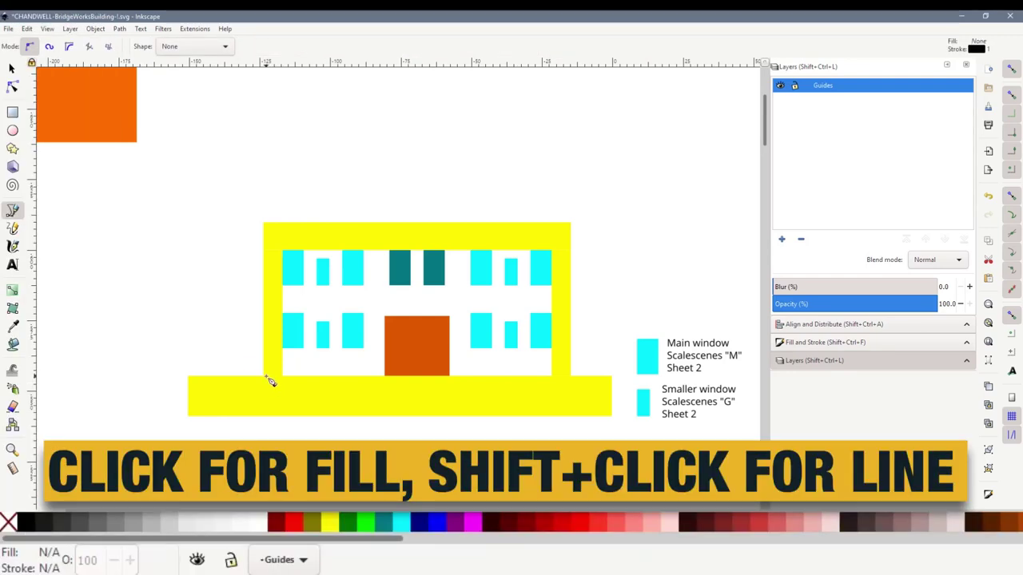
{"action": "left_click", "coordinate": [264, 377]}
{"action": "left_click", "coordinate": [264, 223]}
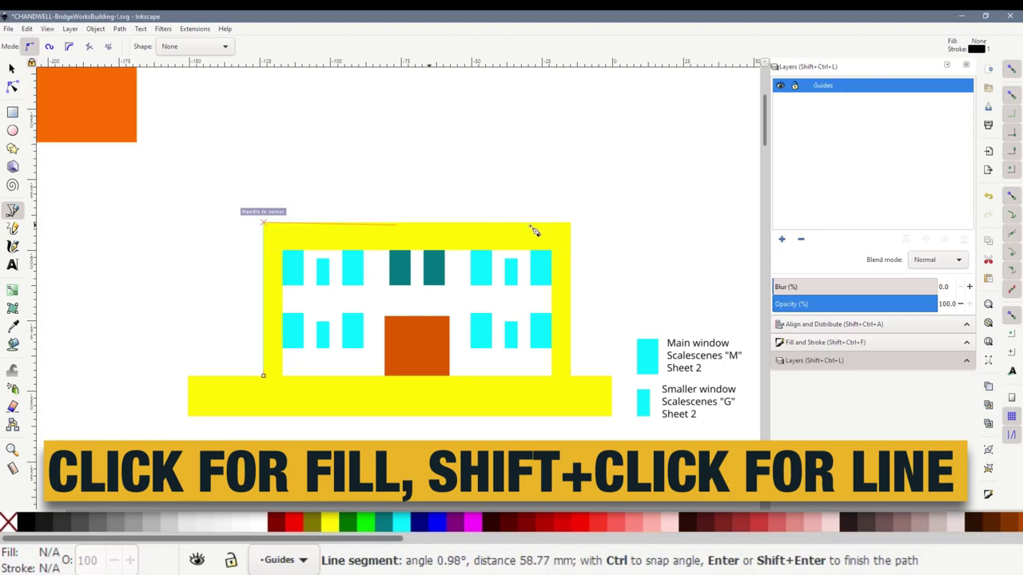
{"action": "left_click", "coordinate": [571, 223]}
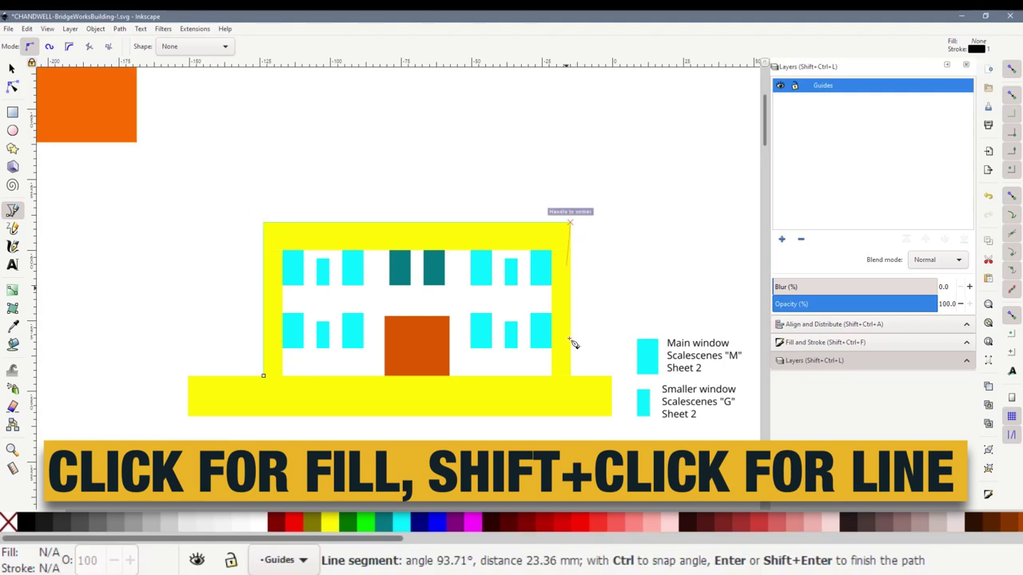
{"action": "left_click", "coordinate": [560, 381]}
{"action": "left_click", "coordinate": [264, 376]}
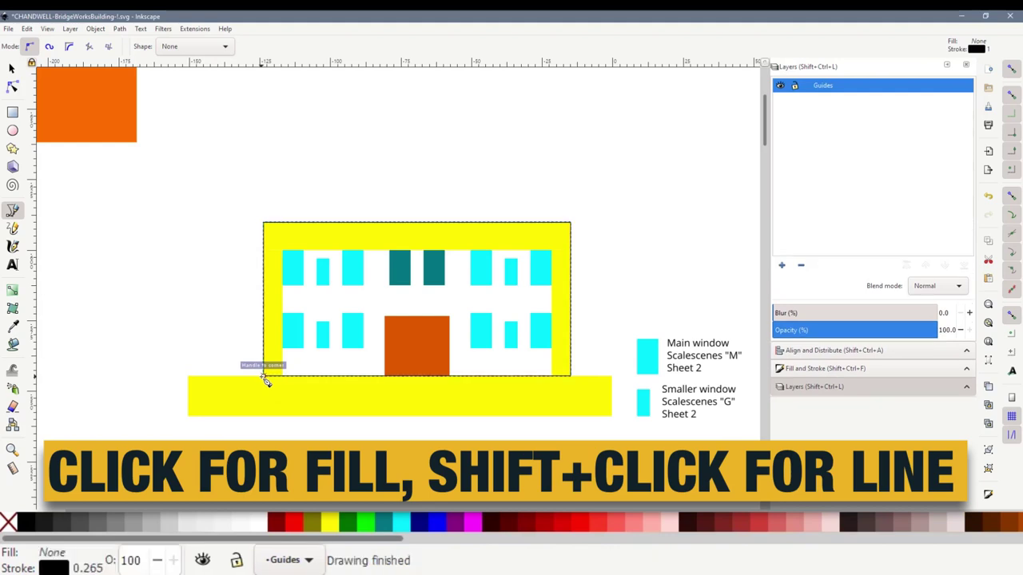
Fill the wall outline with red #C83737, remove its stroke, and send it behind all other shapes.
{"action": "left_click", "coordinate": [12, 69]}
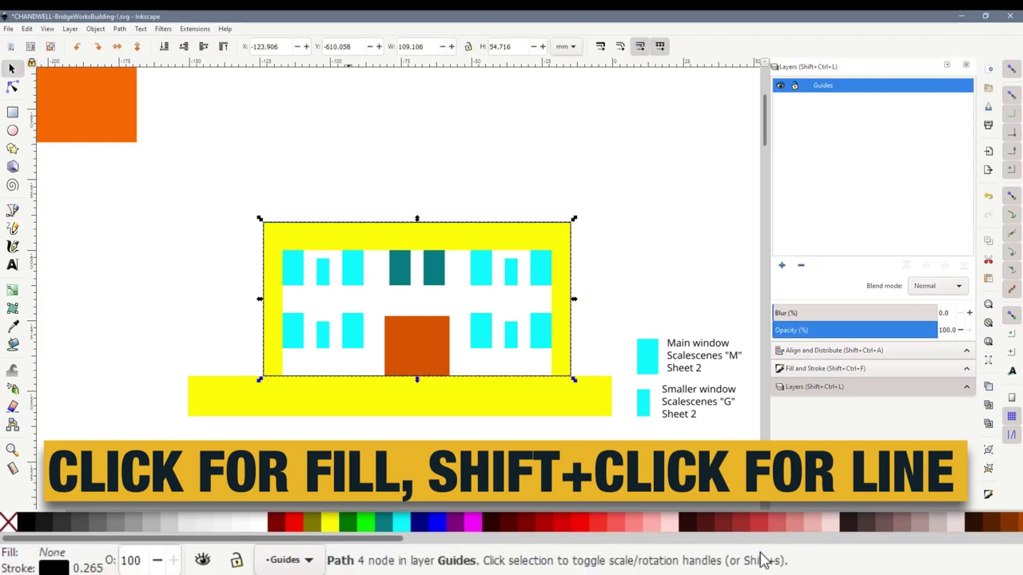
{"action": "left_click", "coordinate": [294, 521]}
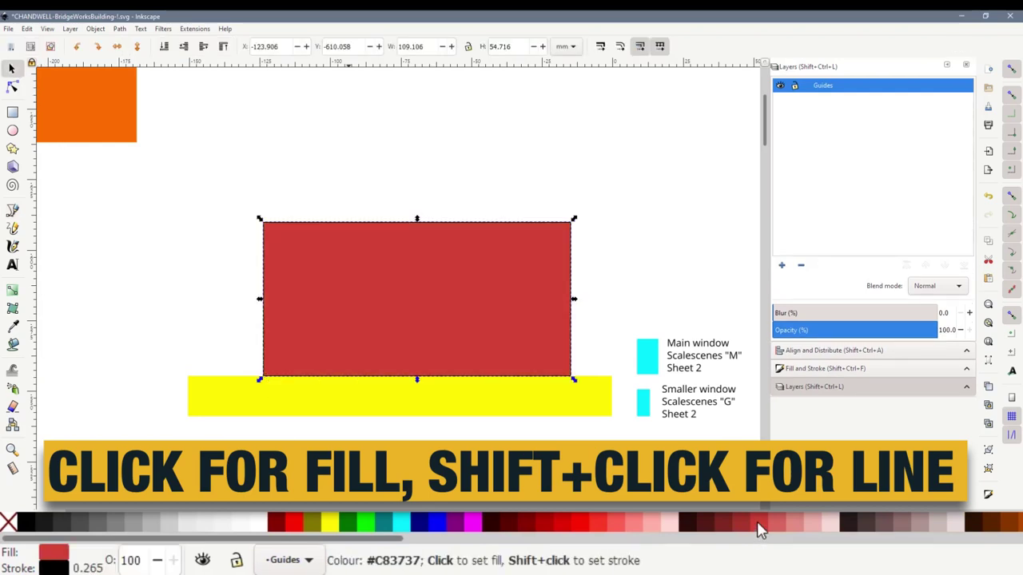
{"action": "left_click", "coordinate": [10, 524], "text": "shift"}
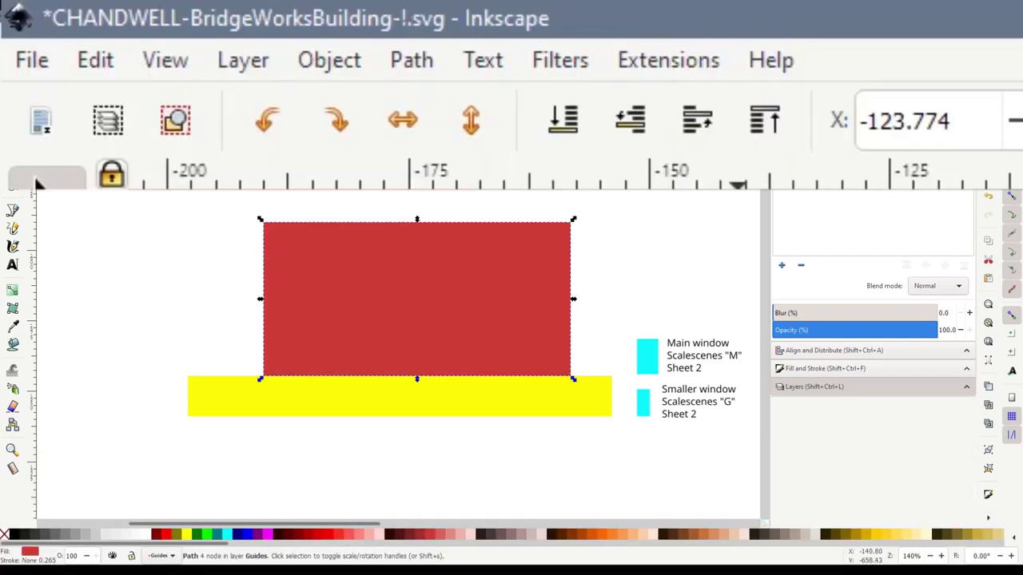
{"action": "left_click", "coordinate": [559, 139]}
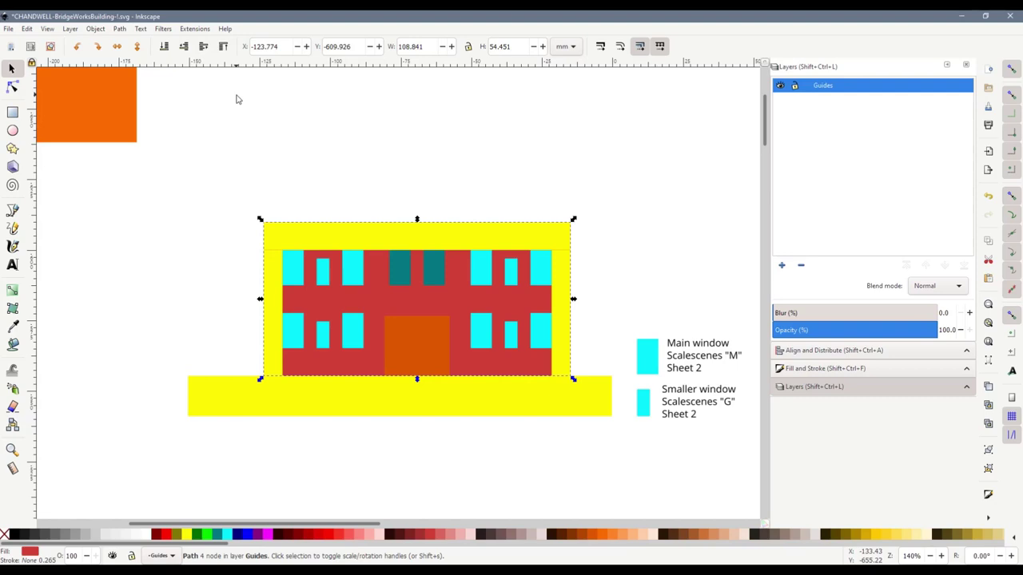
Delete the yellow guides: the top bar, the left and right strips, and the wide base rectangle.
{"action": "left_click", "coordinate": [236, 99]}
{"action": "left_click", "coordinate": [426, 244]}
{"action": "key", "text": "End"}
{"action": "left_click", "coordinate": [252, 324]}
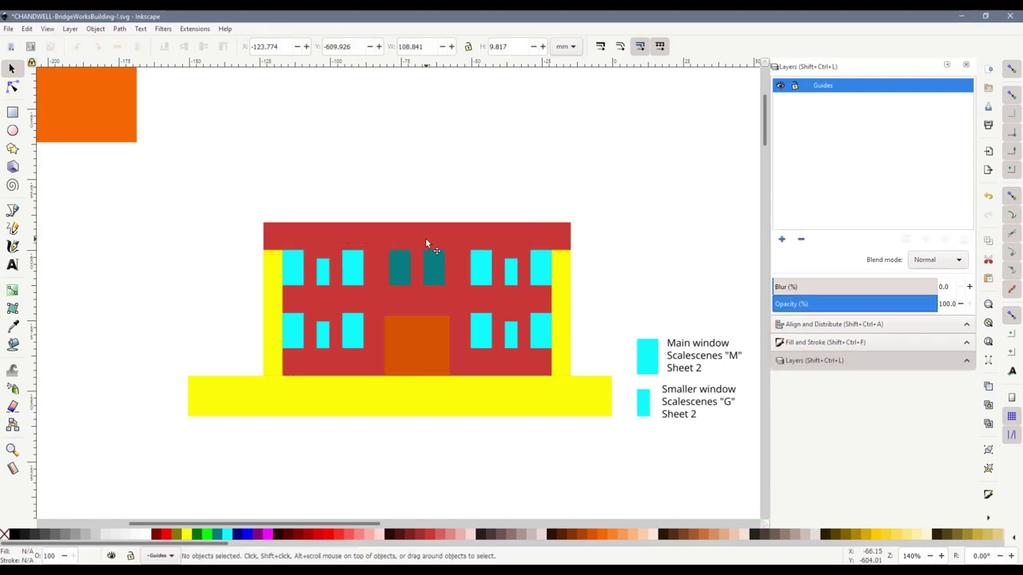
{"action": "left_click", "coordinate": [272, 305]}
{"action": "key", "text": "End"}
{"action": "key", "text": "Escape"}
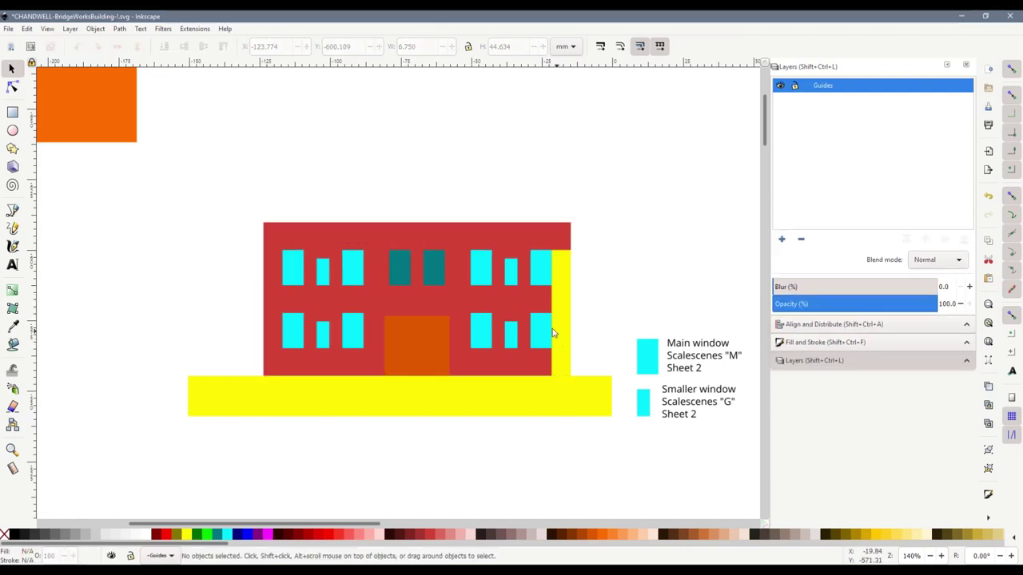
{"action": "left_click", "coordinate": [560, 310]}
{"action": "key", "text": "End"}
{"action": "key", "text": "Escape"}
{"action": "left_click", "coordinate": [540, 401]}
{"action": "key", "text": "End"}
{"action": "key", "text": "Escape"}
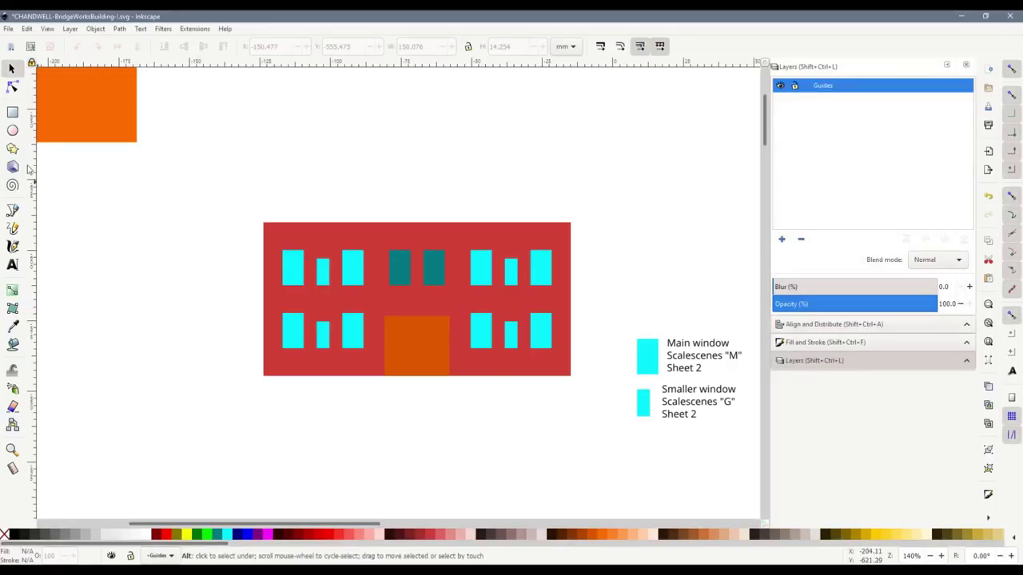
Draw a green spacer about 9.2 by 18.6 mm between the left teal window and its cyan neighbour, hanging from the wall's top edge.
{"action": "left_click", "coordinate": [12, 112]}
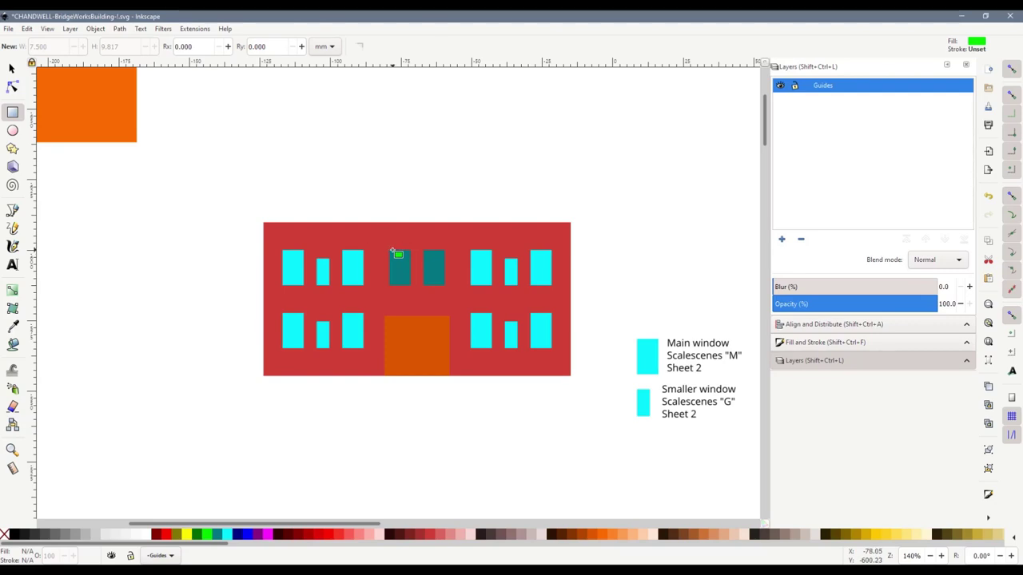
{"action": "mouse_move", "coordinate": [355, 196]}
{"action": "left_mouse_down"}
{"action": "mouse_move", "coordinate": [411, 248]}
{"action": "mouse_move", "coordinate": [412, 312]}
{"action": "mouse_move", "coordinate": [440, 300]}
{"action": "mouse_move", "coordinate": [408, 223]}
{"action": "mouse_move", "coordinate": [409, 277]}
{"action": "mouse_move", "coordinate": [410, 220]}
{"action": "left_mouse_up"}
{"action": "left_click", "coordinate": [12, 69]}
{"action": "scroll", "coordinate": [351, 227], "scroll_direction": "up", "scroll_amount": 2}
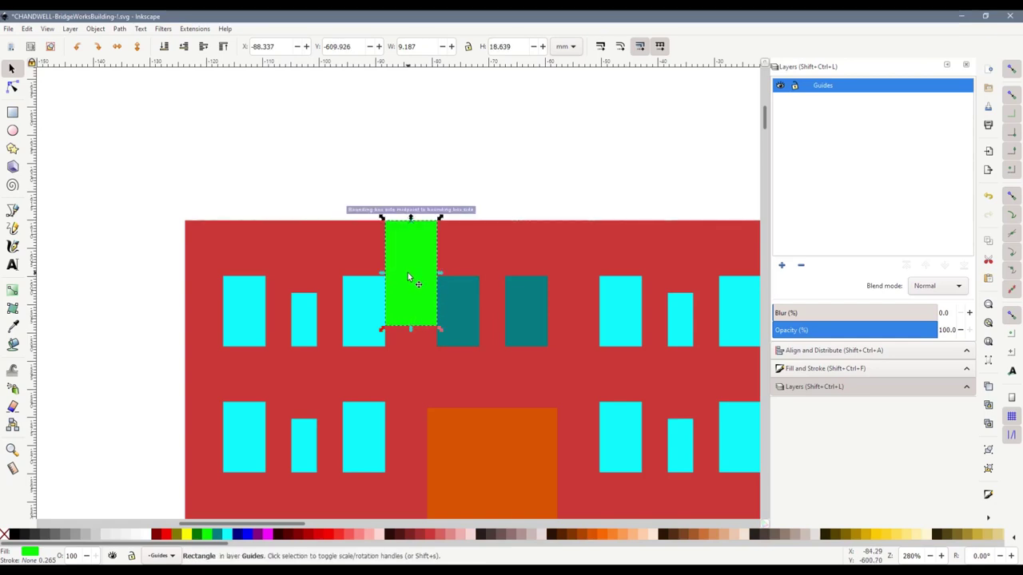
Duplicate the green spacer into the gap right of the teal windows and stretch the copy up to the wall's top edge.
{"action": "key", "text": "ctrl+d"}
{"action": "left_click_drag", "start_coordinate": [407, 273], "coordinate": [596, 272]}
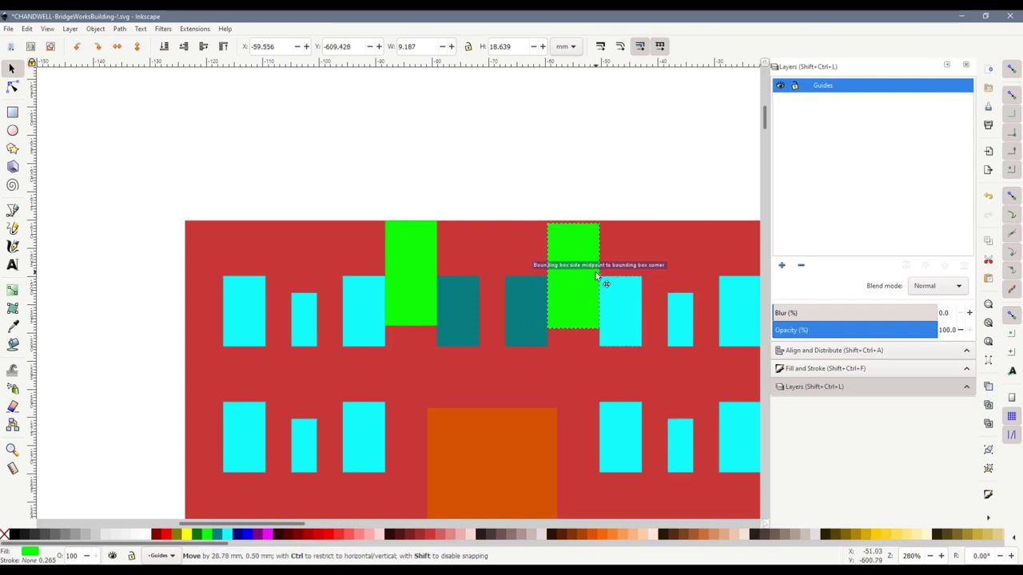
{"action": "left_click_drag", "start_coordinate": [573, 222], "coordinate": [573, 217]}
{"action": "left_click", "coordinate": [486, 210]}
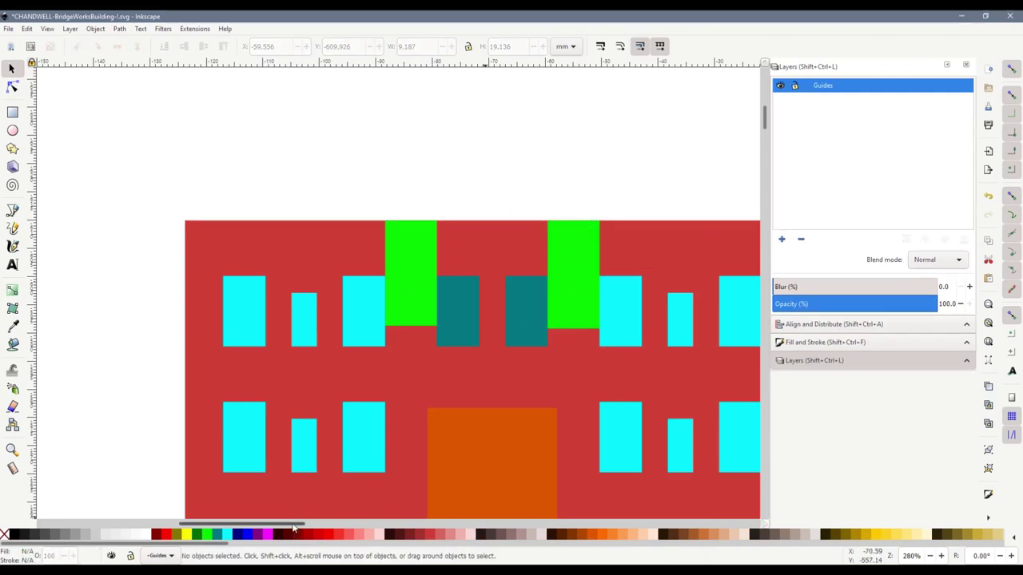
Draw a blue rectangle about 28.8 by 7.3 mm on the wall's top edge, its sides snapped to the midpoints of the green spacers.
{"action": "scroll", "coordinate": [343, 304], "scroll_direction": "right", "scroll_amount": 2}
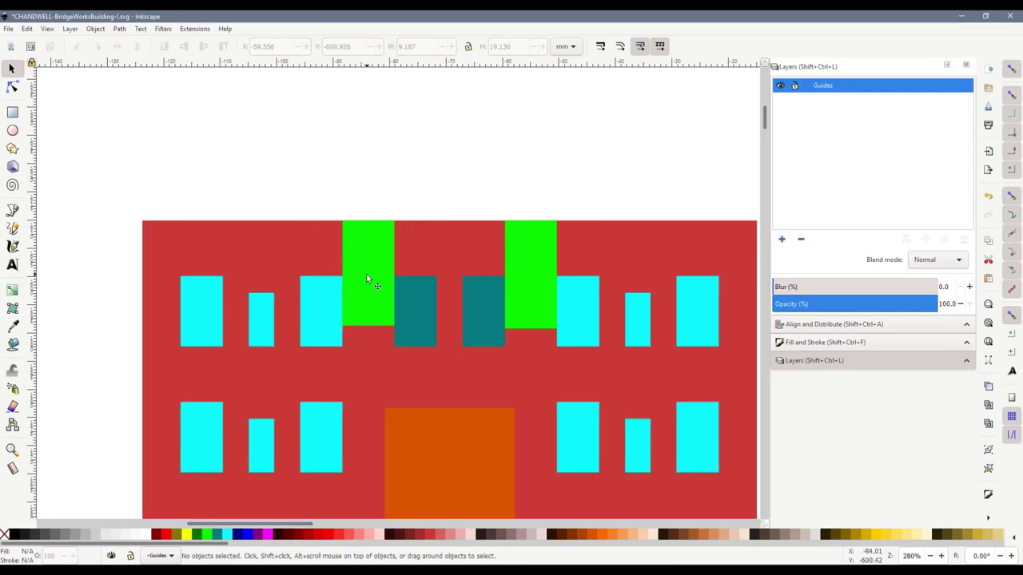
{"action": "left_click", "coordinate": [15, 116]}
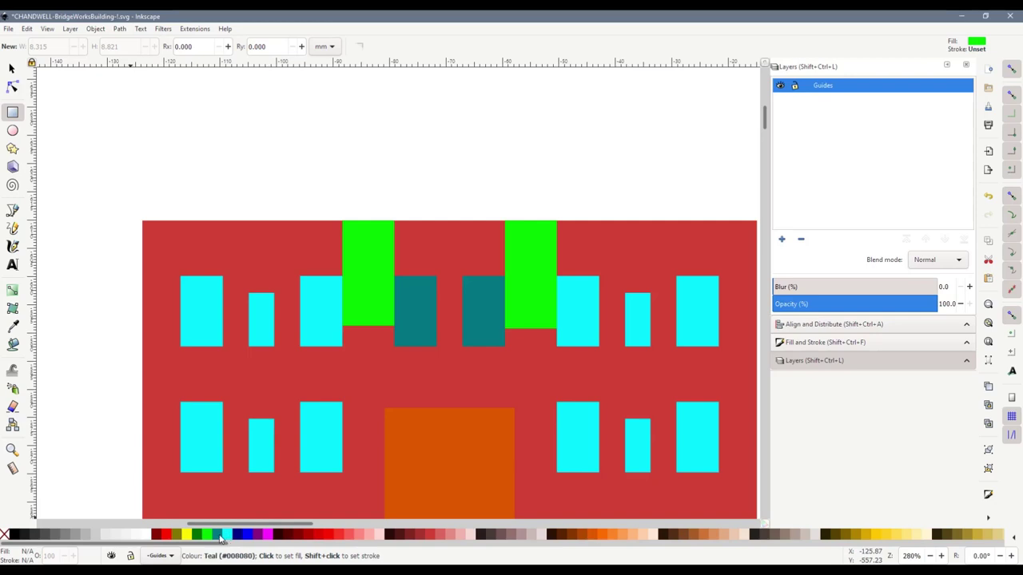
{"action": "left_click", "coordinate": [246, 534]}
{"action": "left_click_drag", "start_coordinate": [371, 179], "coordinate": [544, 221]}
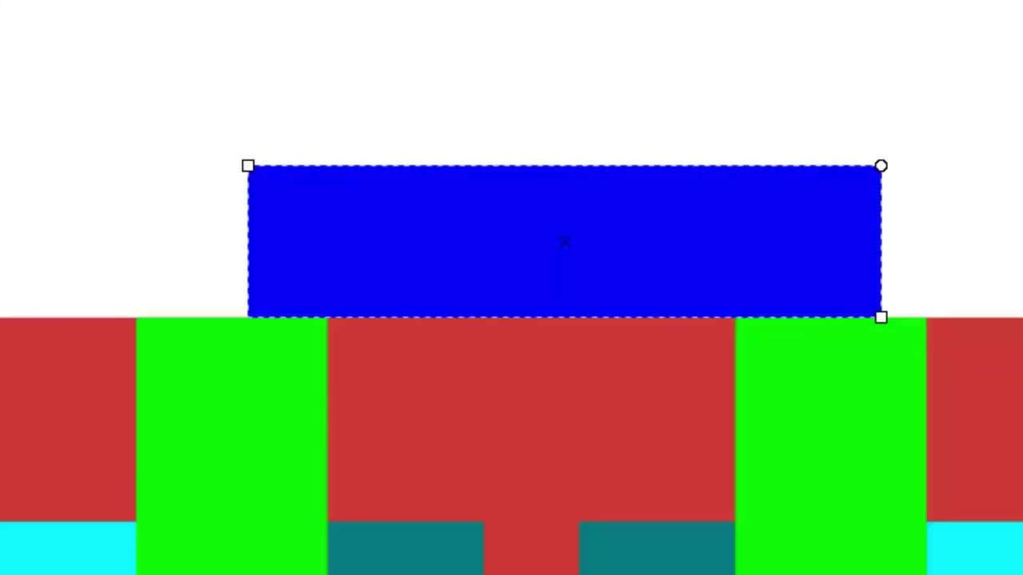
{"action": "key", "text": "s"}
{"action": "left_click_drag", "start_coordinate": [237, 320], "coordinate": [217, 334]}
{"action": "left_click_drag", "start_coordinate": [886, 327], "coordinate": [857, 329]}
{"action": "key", "text": "Escape"}
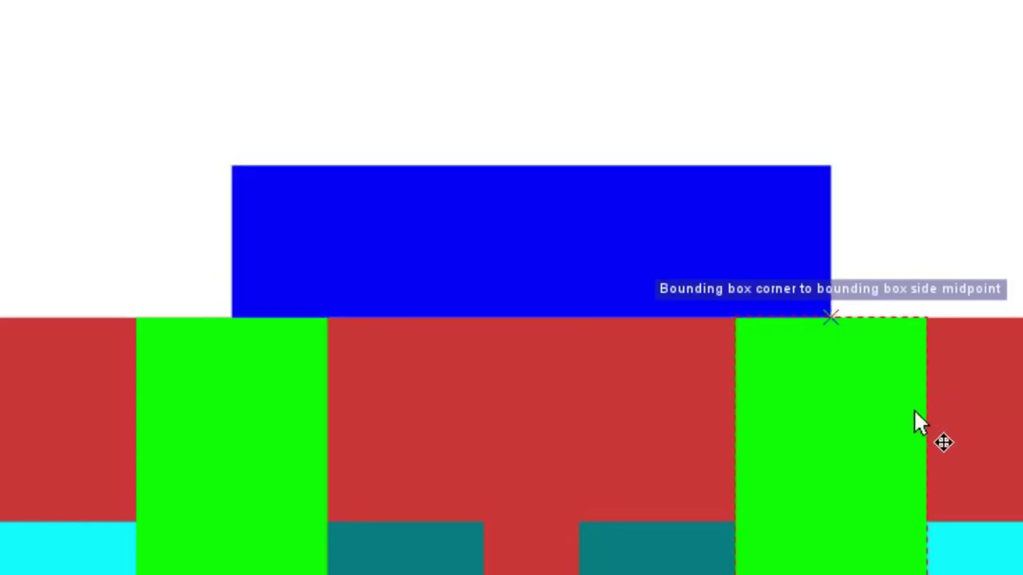
Delete both green spacers beside the teal windows.
{"action": "left_click", "coordinate": [743, 492]}
{"action": "key", "text": "Delete"}
{"action": "left_click", "coordinate": [255, 445]}
{"action": "key", "text": "Delete"}
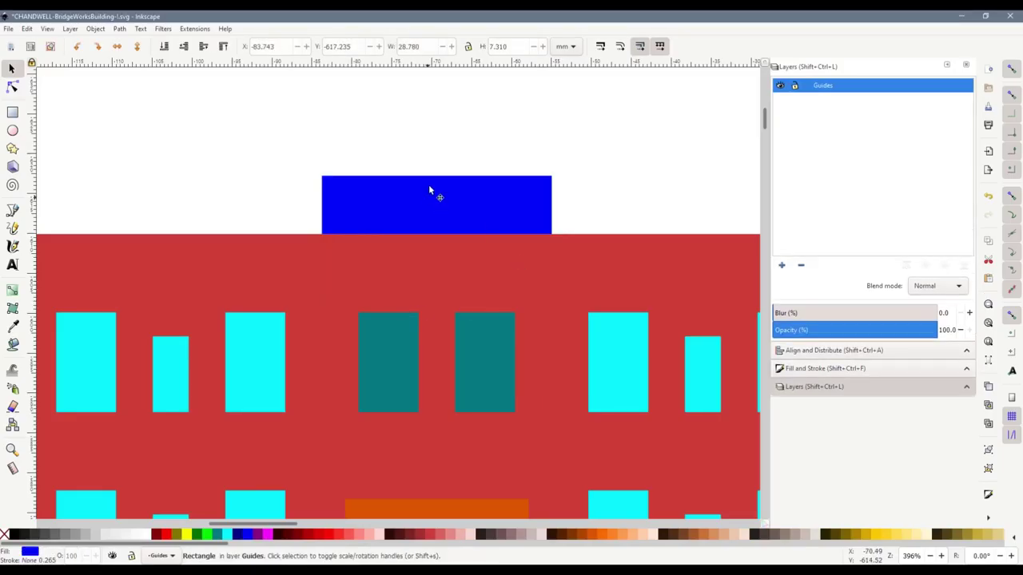
Reduce the blue rectangle's height to about 3.4 mm, using the Street View photo of Spartan Works as reference.
{"action": "left_click", "coordinate": [428, 190]}
{"action": "left_click_drag", "start_coordinate": [436, 171], "coordinate": [439, 208]}
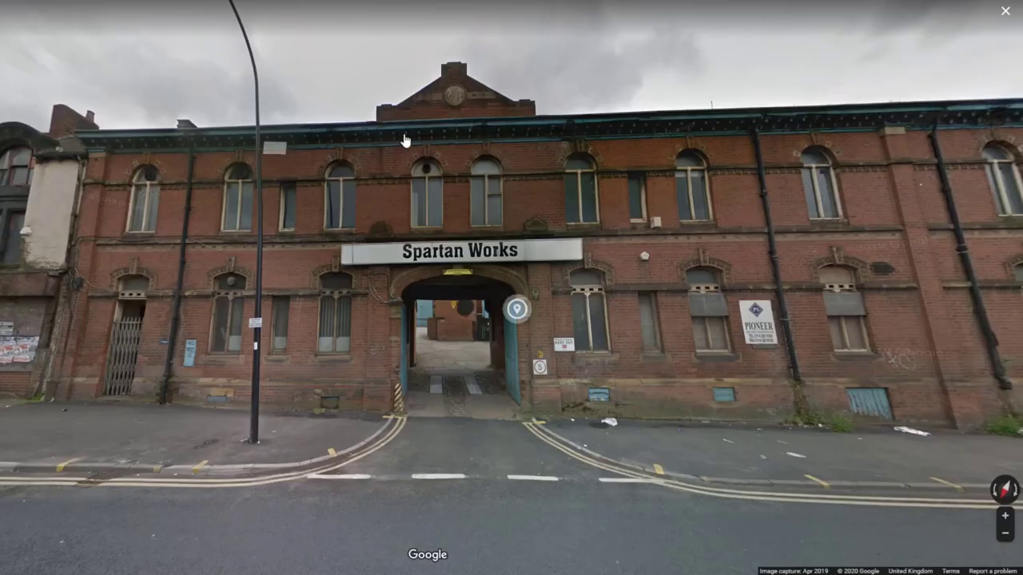
{"action": "left_click", "coordinate": [403, 141]}
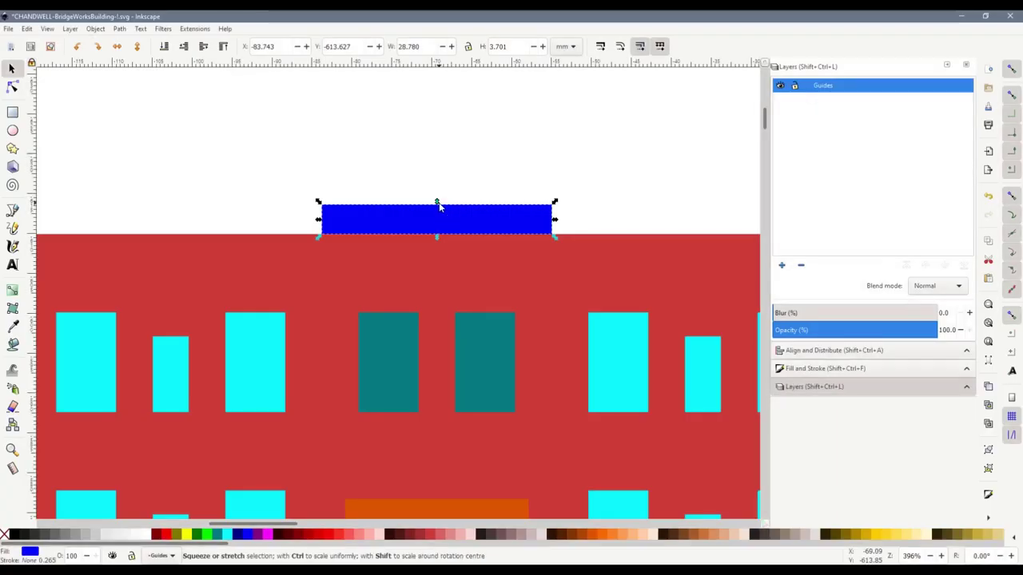
{"action": "left_click_drag", "start_coordinate": [438, 206], "coordinate": [440, 212]}
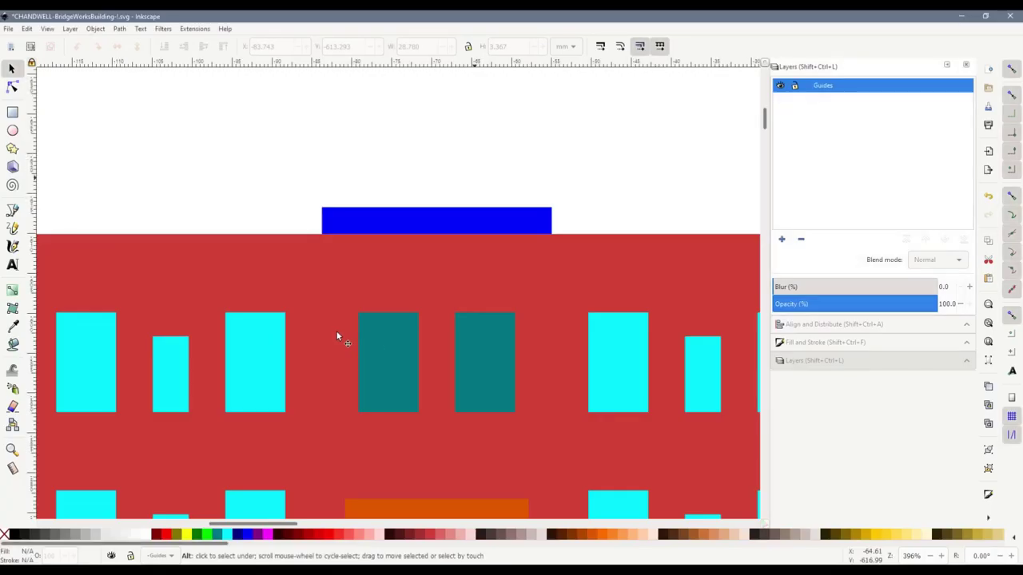
Draw a blue strip about 4.6 mm wide between the teal windows and stretch it upward past the roofline to about 37.6 mm high.
{"action": "left_click", "coordinate": [13, 113]}
{"action": "left_click_drag", "start_coordinate": [418, 313], "coordinate": [462, 414]}
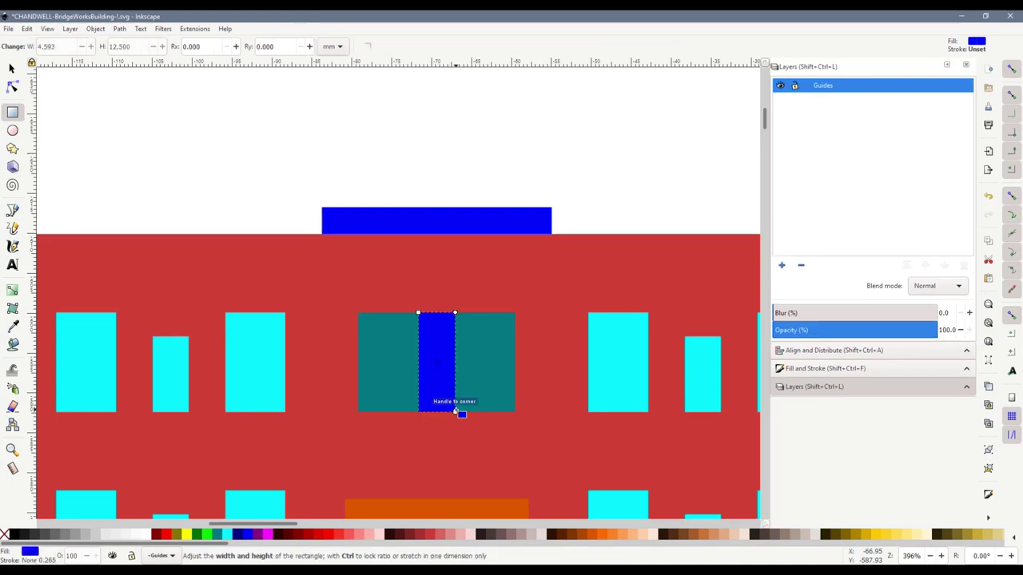
{"action": "left_click", "coordinate": [12, 69]}
{"action": "left_click_drag", "start_coordinate": [437, 311], "coordinate": [438, 112]}
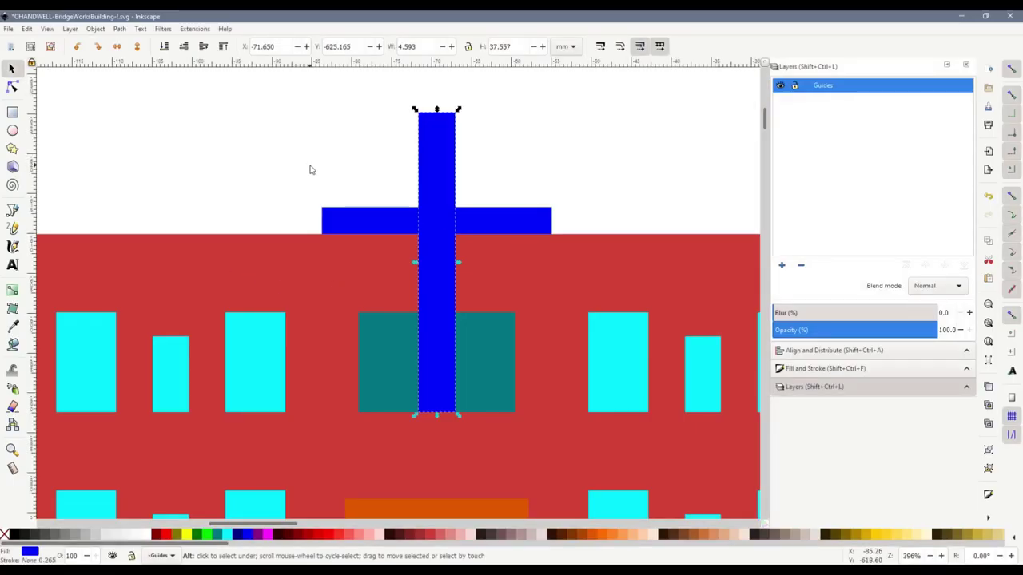
{"action": "key", "text": "Escape"}
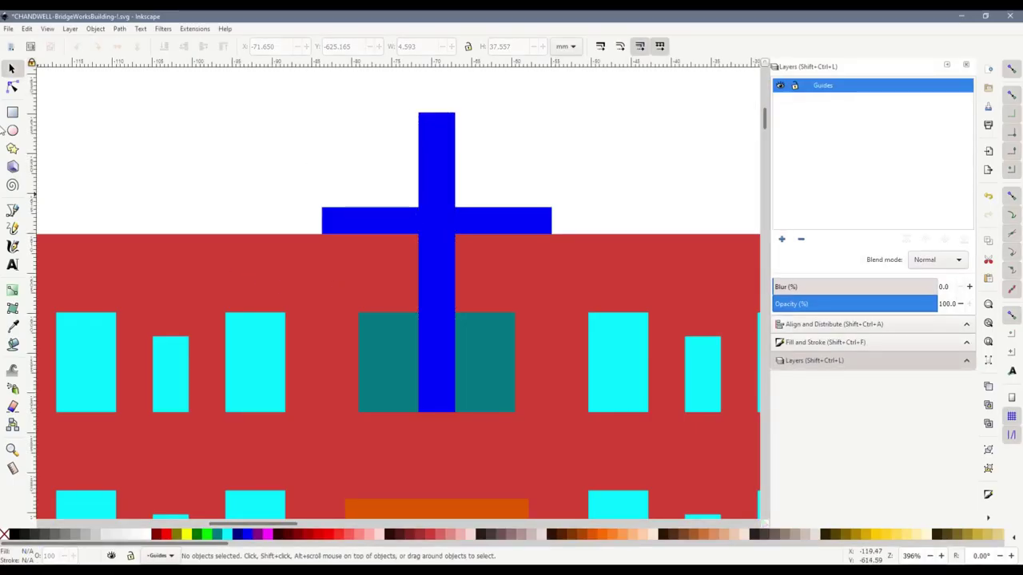
Draw a pink square about 22.2 mm per side beside the vertical blue strip and rotate it about its centre.
{"action": "left_click_drag", "start_coordinate": [181, 113], "coordinate": [383, 292]}
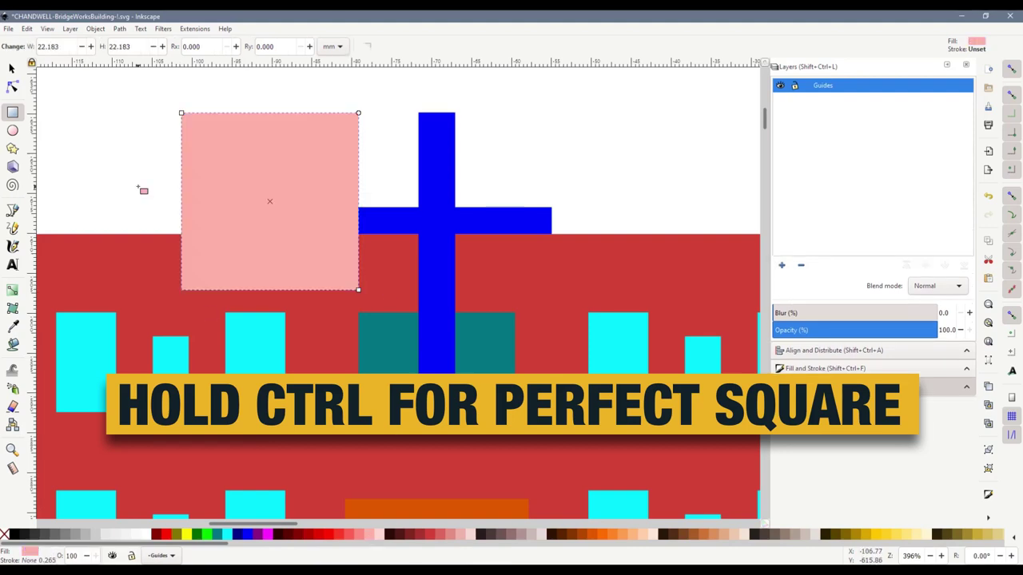
{"action": "key", "text": "s"}
{"action": "left_click", "coordinate": [308, 167]}
{"action": "left_click_drag", "start_coordinate": [359, 113], "coordinate": [411, 215]}
Move the rotated pink square onto the vertical blue strip and switch to the Street View photo to compare the pediment.
{"action": "left_click", "coordinate": [267, 141]}
{"action": "left_click_drag", "start_coordinate": [267, 142], "coordinate": [434, 192]}
{"action": "key", "text": "alt+Tab"}
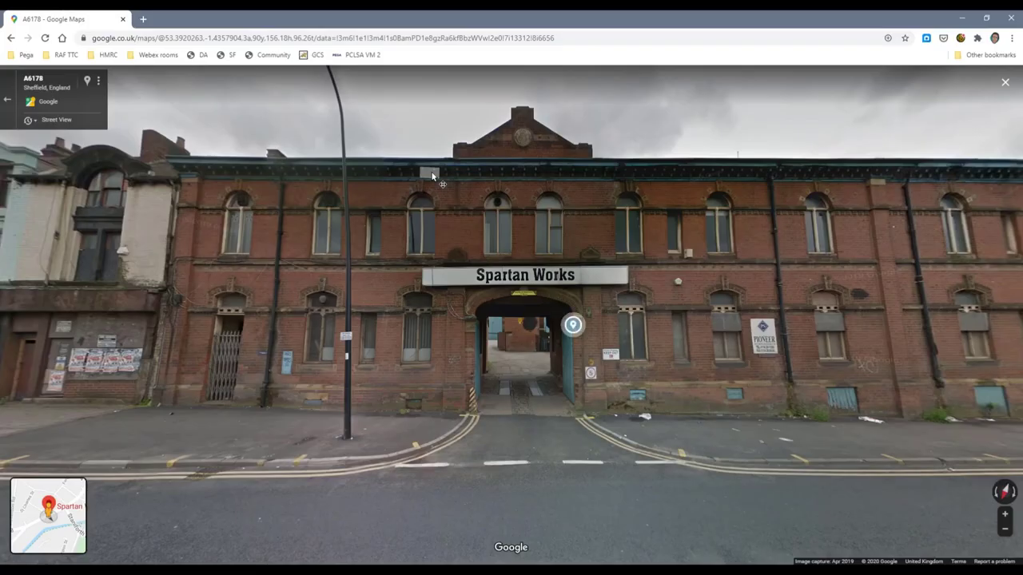
Switch back to Inkscape and send the rotated pink square behind all the other shapes.
{"action": "key", "text": "alt+Tab"}
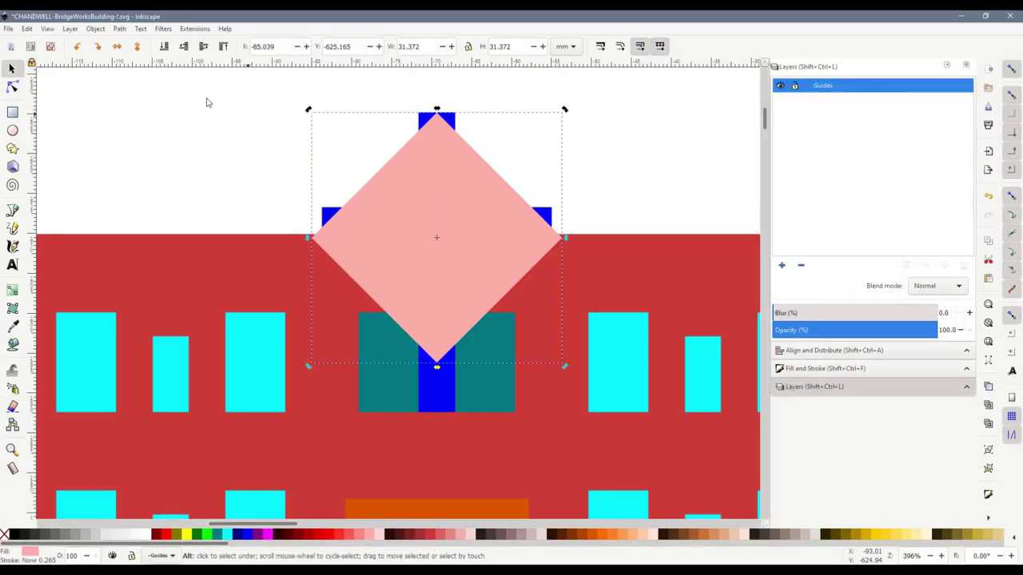
{"action": "left_click", "coordinate": [165, 47]}
{"action": "key", "text": "Escape"}
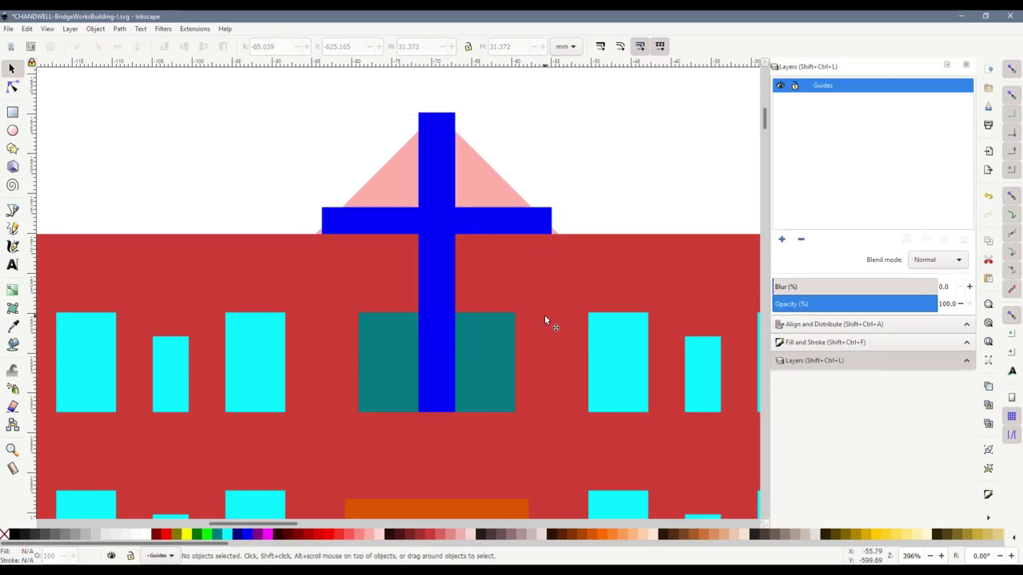
Squash the pink diamond vertically to about 26.6 mm high and nudge it upward behind the blue shapes.
{"action": "left_click", "coordinate": [402, 183]}
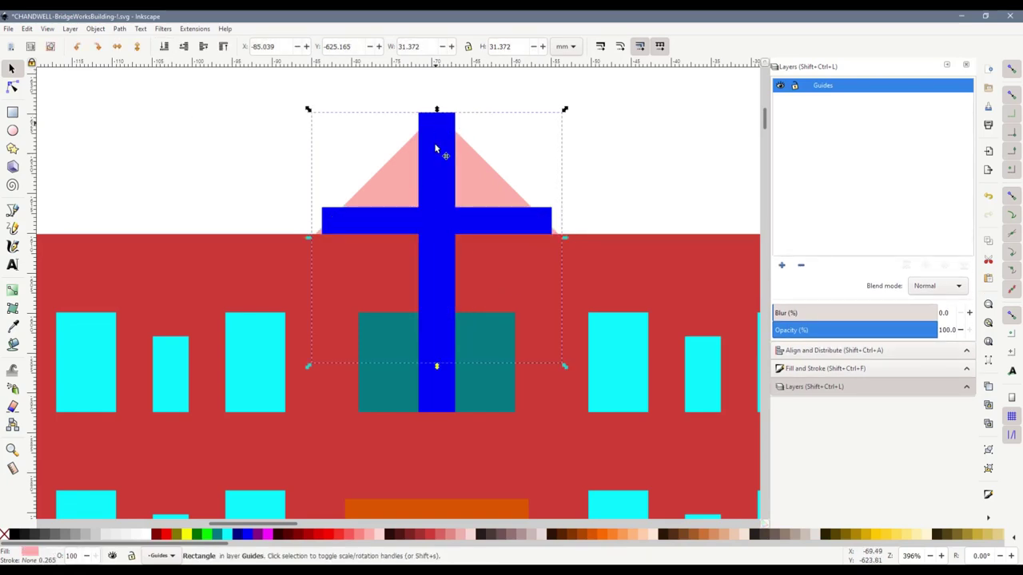
{"action": "left_click_drag", "start_coordinate": [437, 111], "coordinate": [439, 157]}
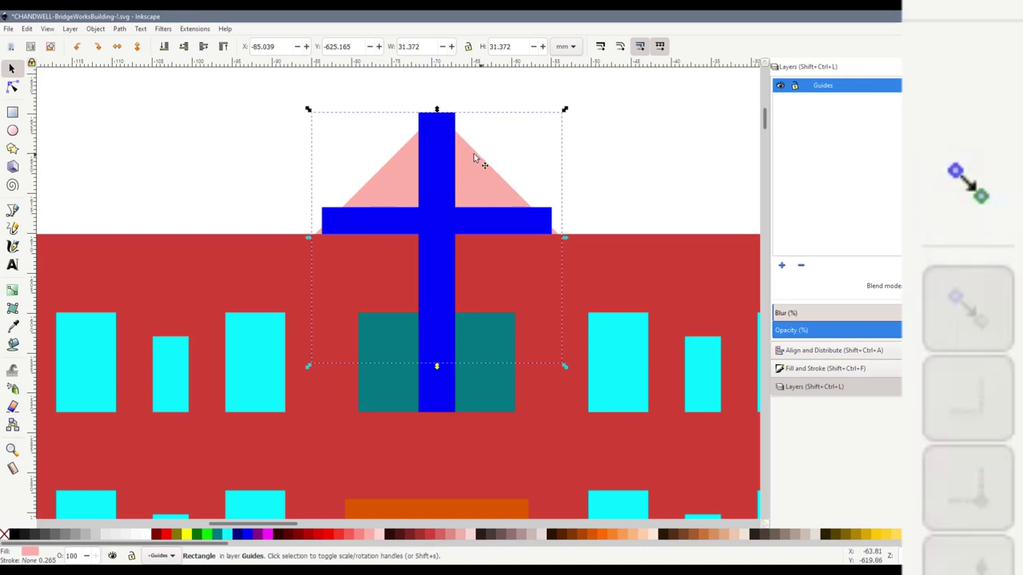
{"action": "left_click_drag", "start_coordinate": [436, 109], "coordinate": [437, 147]}
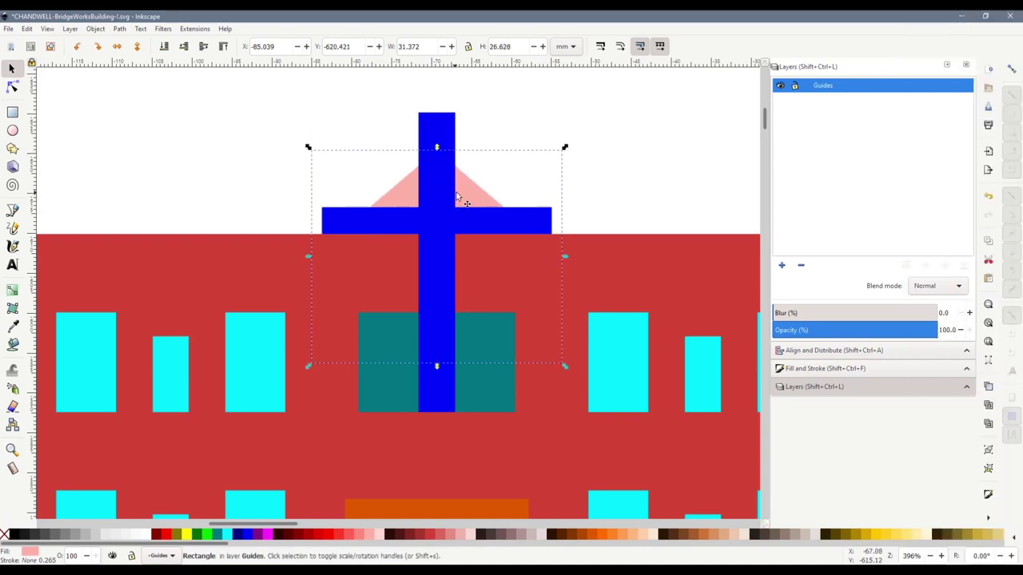
{"action": "key", "text": "Up"}
{"action": "key", "text": "Up"}
{"action": "key", "text": "Up"}
{"action": "key", "text": "Up"}
{"action": "key", "text": "Up"}
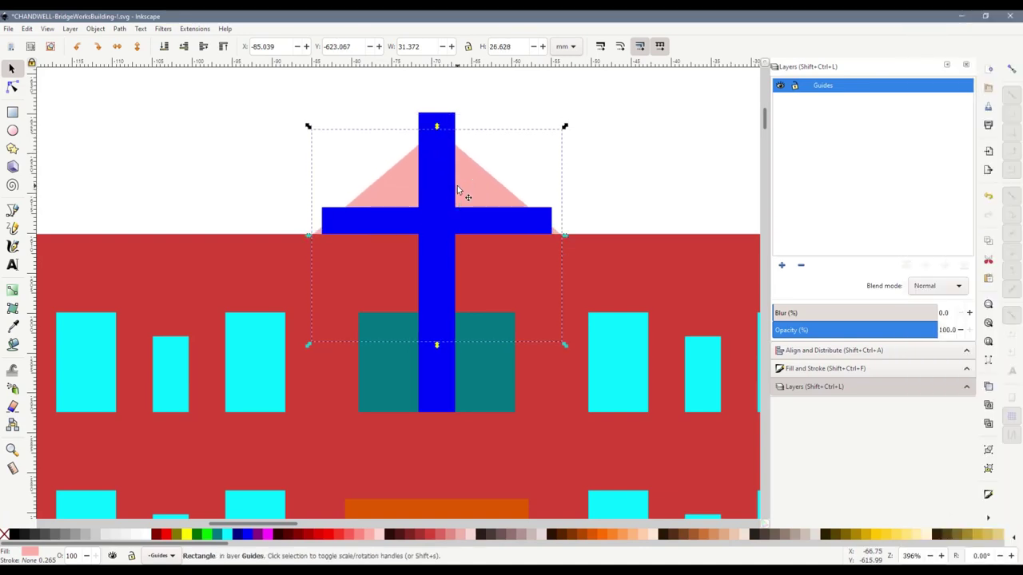
Flatten the pink diamond further to about 21.3 mm high and nudge it so its side corners sit just above the roofline.
{"action": "left_click_drag", "start_coordinate": [437, 125], "coordinate": [435, 172]}
{"action": "key", "text": "Up"}
{"action": "key", "text": "Up"}
{"action": "key", "text": "Up"}
{"action": "key", "text": "Up"}
{"action": "key", "text": "Up"}
{"action": "key", "text": "Up"}
{"action": "key", "text": "Up"}
{"action": "key", "text": "Up"}
{"action": "key", "text": "Up"}
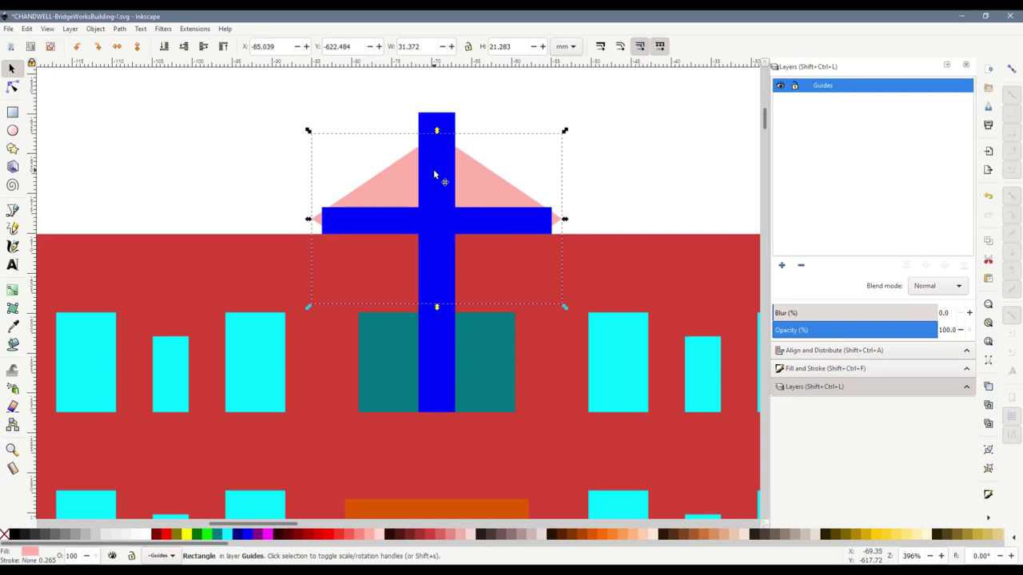
{"action": "key", "text": "Down"}
{"action": "key", "text": "Down"}
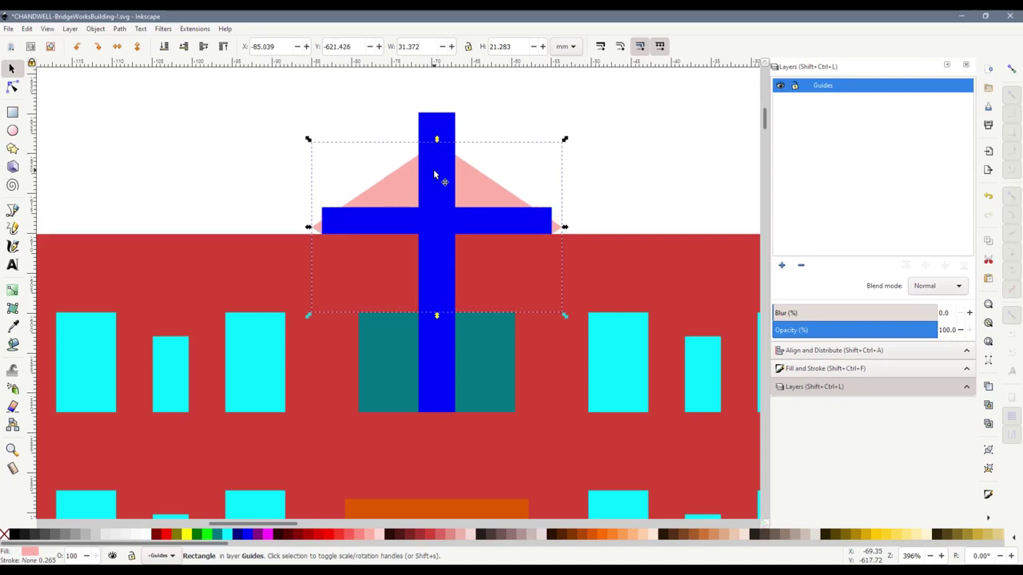
Send the vertical blue strip behind all shapes and lower its upper end to make it about 34.5 mm high.
{"action": "key", "text": "Escape"}
{"action": "left_click", "coordinate": [440, 159]}
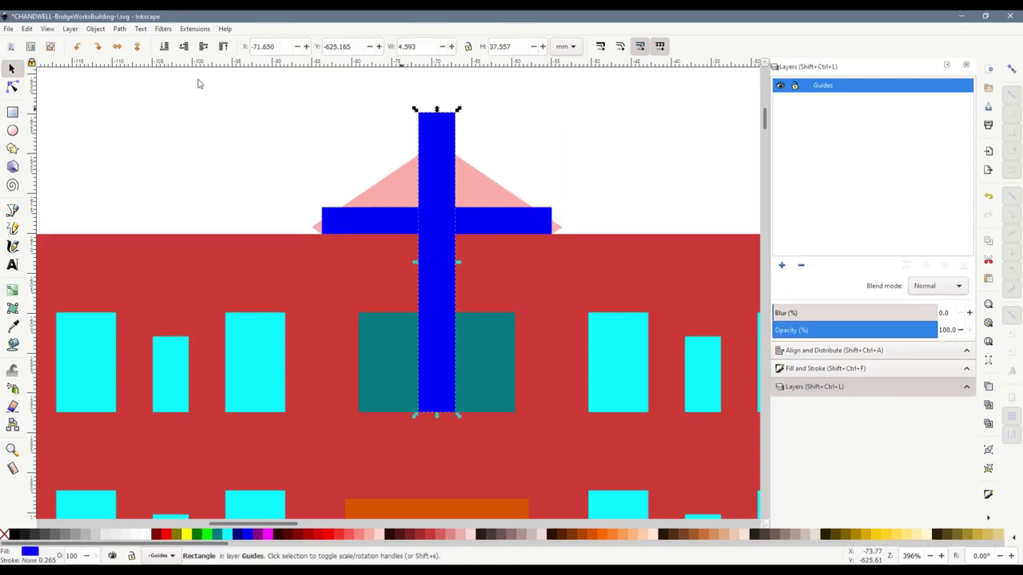
{"action": "left_click", "coordinate": [163, 44]}
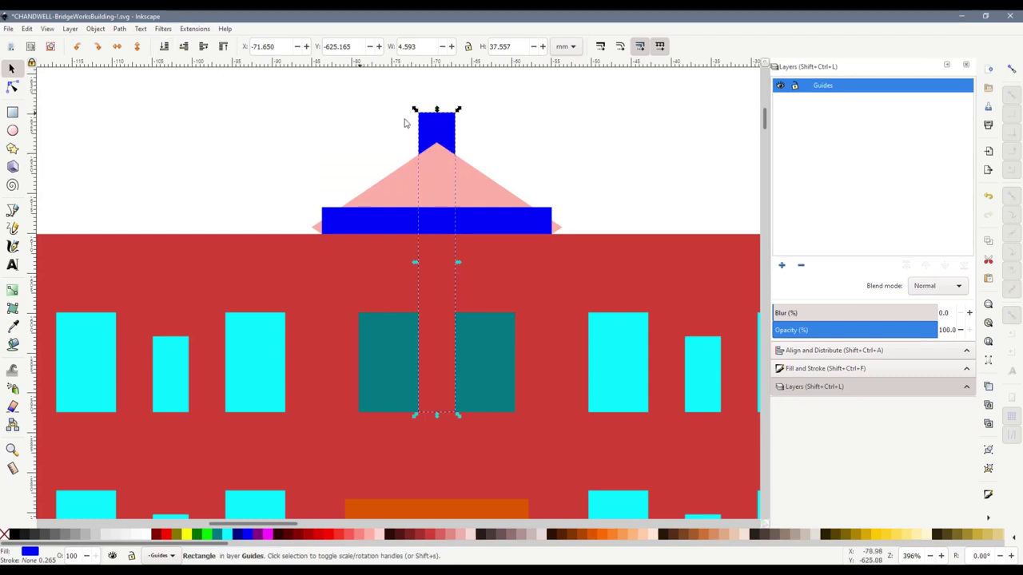
{"action": "left_click_drag", "start_coordinate": [438, 112], "coordinate": [437, 137]}
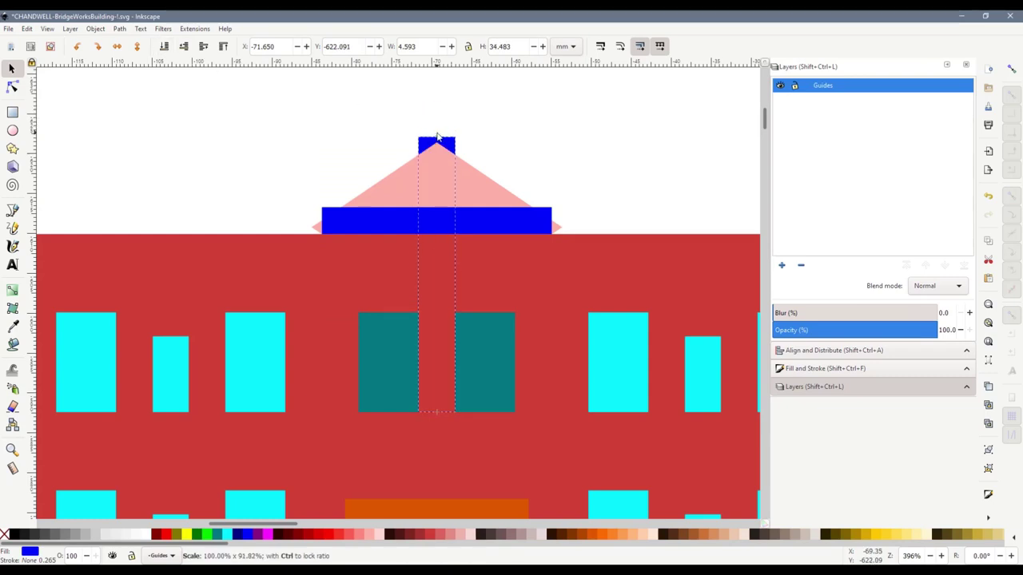
{"action": "key", "text": "Escape"}
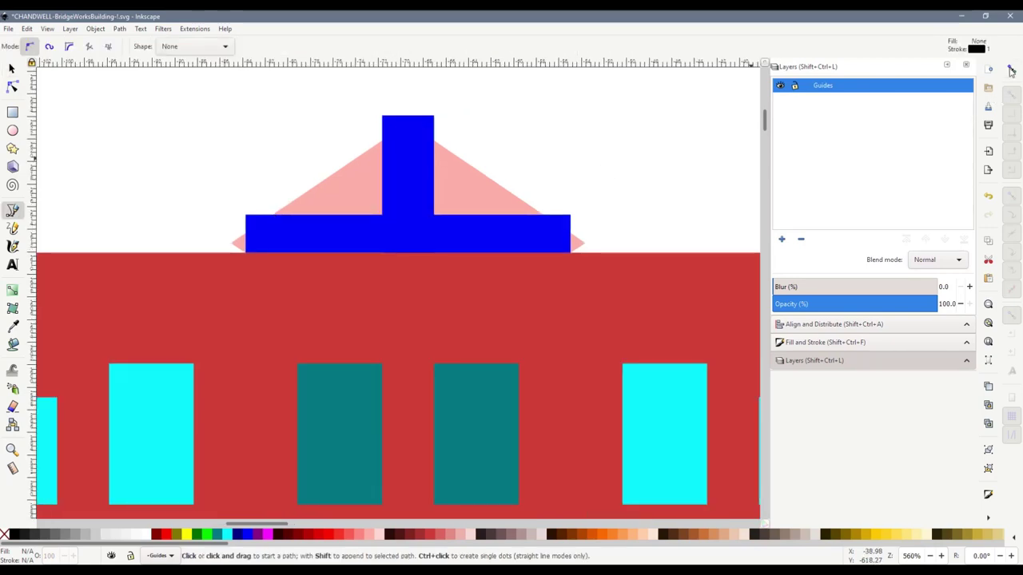
With snapping enabled, trace a closed four-point path along the pink slopes between the vertical strip and the blue base, about 24.8 by 6.8 mm.
{"action": "left_click", "coordinate": [1011, 70]}
{"action": "left_click", "coordinate": [273, 214]}
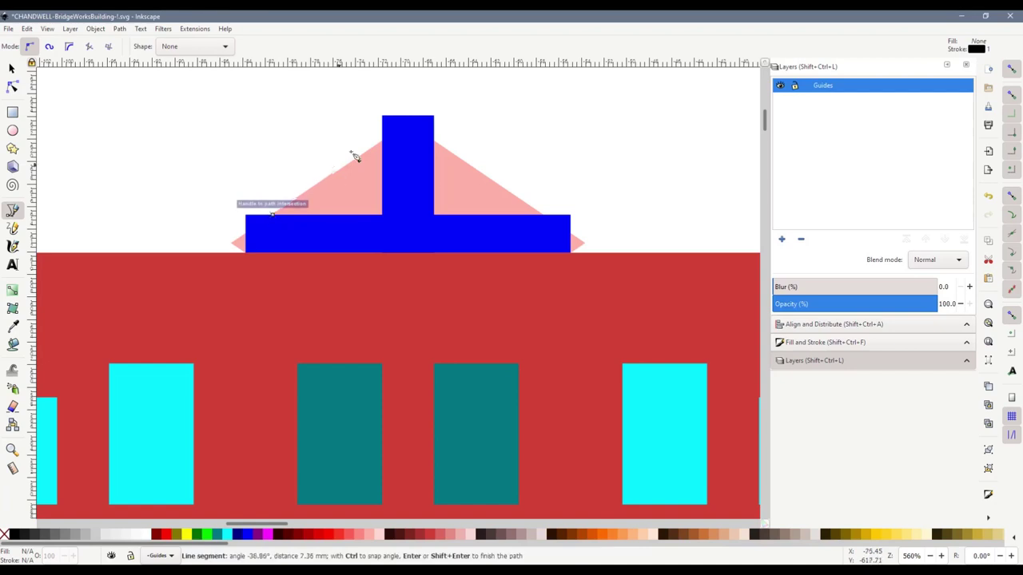
{"action": "left_click", "coordinate": [383, 141]}
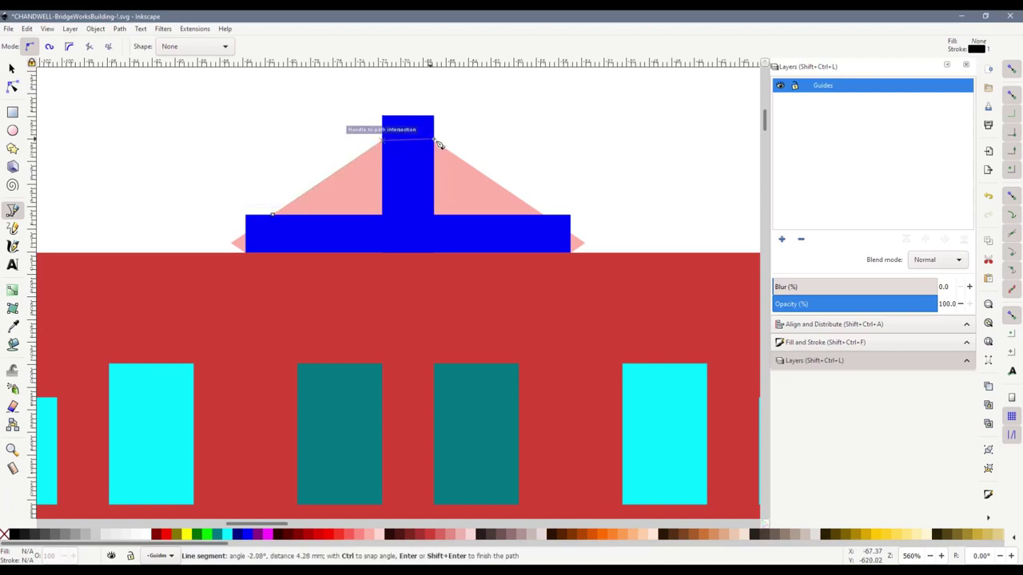
{"action": "left_click", "coordinate": [435, 141]}
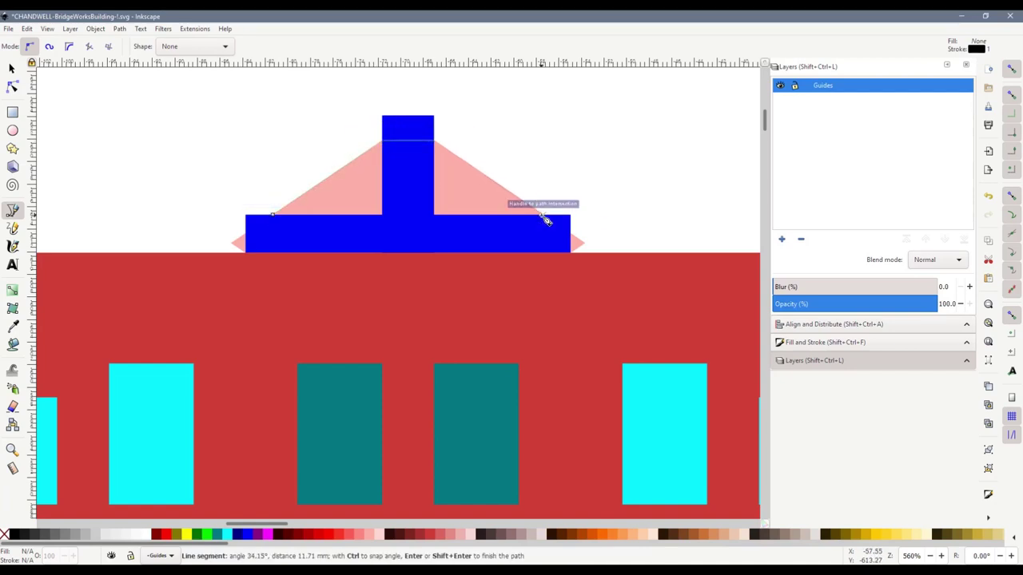
{"action": "left_click", "coordinate": [542, 215]}
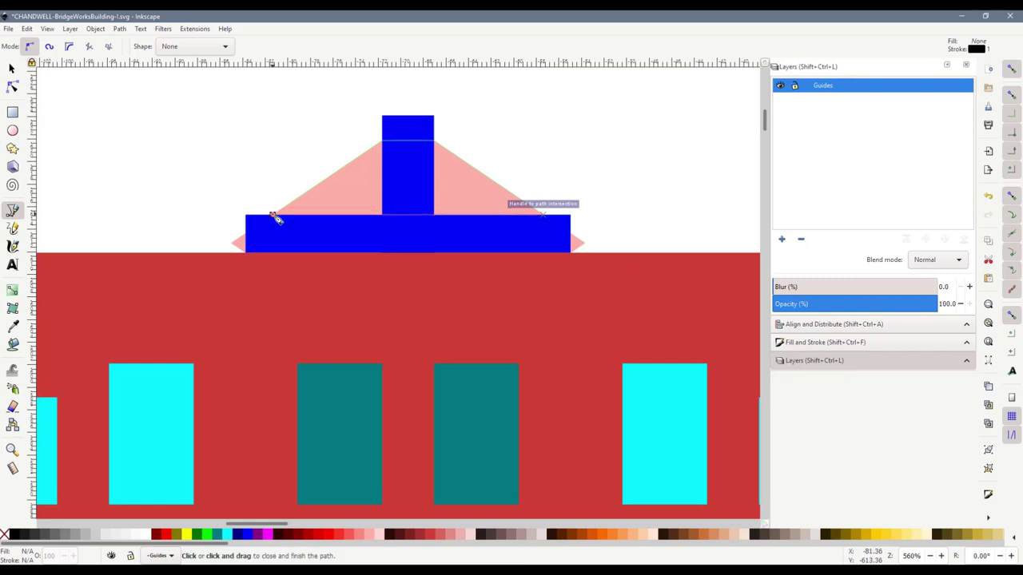
{"action": "left_click", "coordinate": [274, 215]}
{"action": "left_click", "coordinate": [12, 69]}
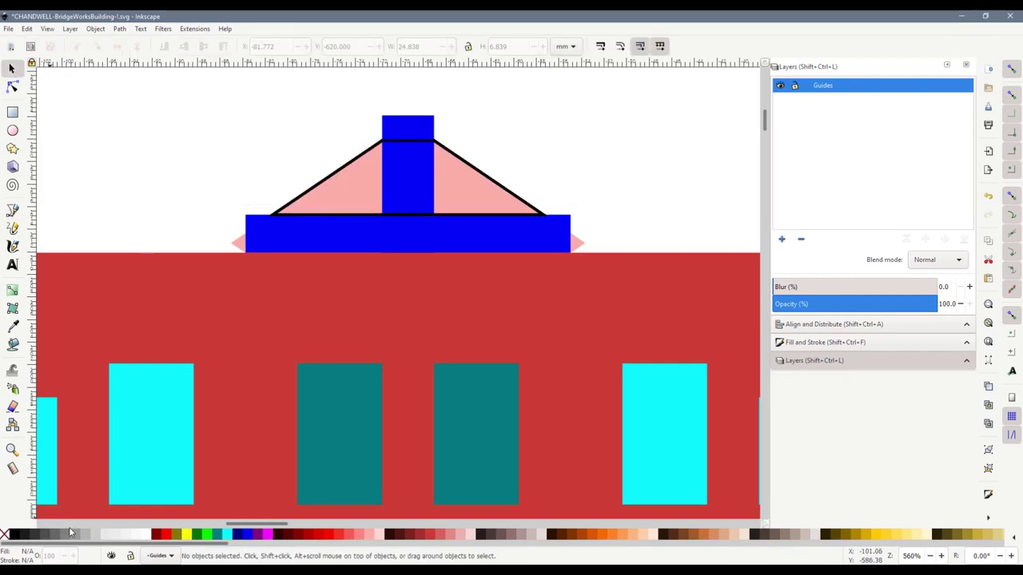
Fill the traced pediment path with blue and remove its stroke.
{"action": "left_click", "coordinate": [314, 191]}
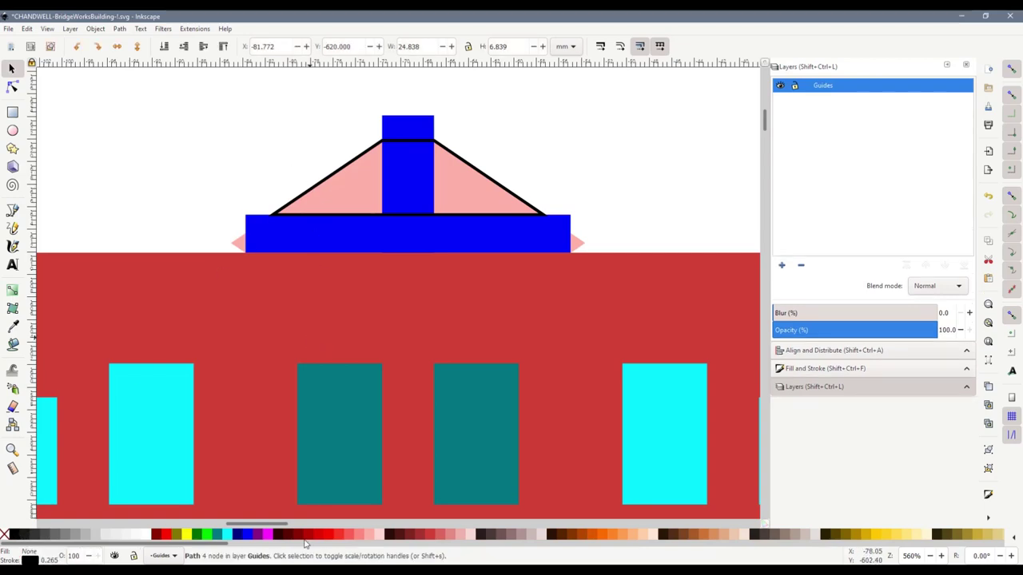
{"action": "left_click", "coordinate": [238, 534]}
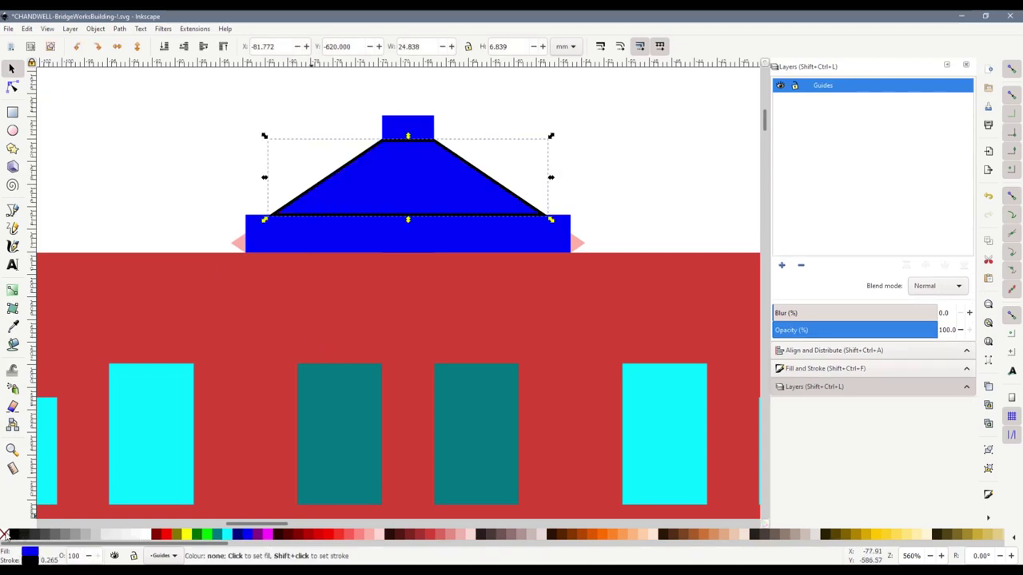
{"action": "left_click", "coordinate": [4, 534], "text": "shift"}
{"action": "left_click", "coordinate": [221, 187]}
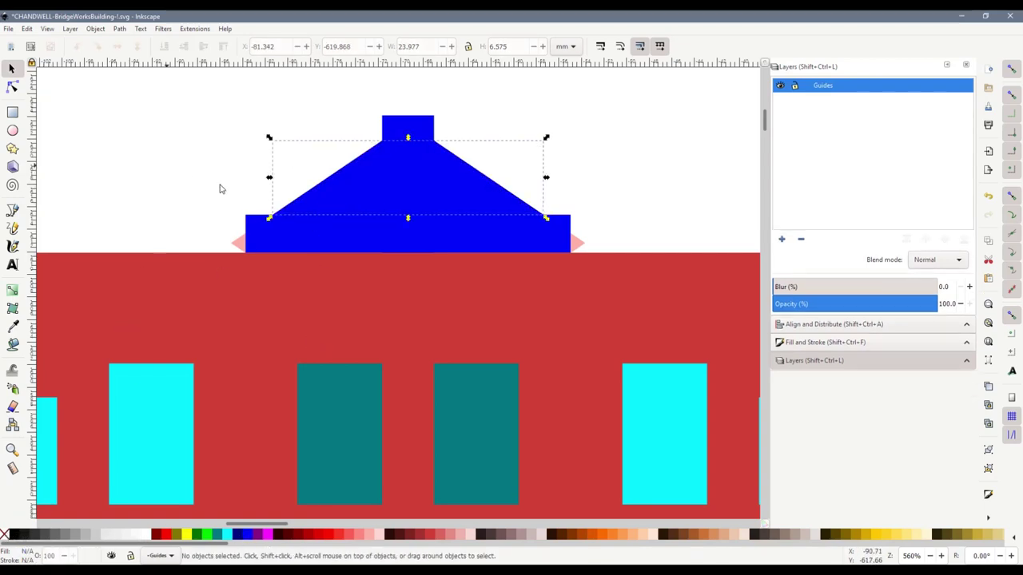
Union the vertical strip, sloped path and base rectangle into one blue pediment, and delete the leftover pink diamond.
{"action": "left_click", "coordinate": [411, 132]}
{"action": "left_click", "coordinate": [365, 166], "text": "shift"}
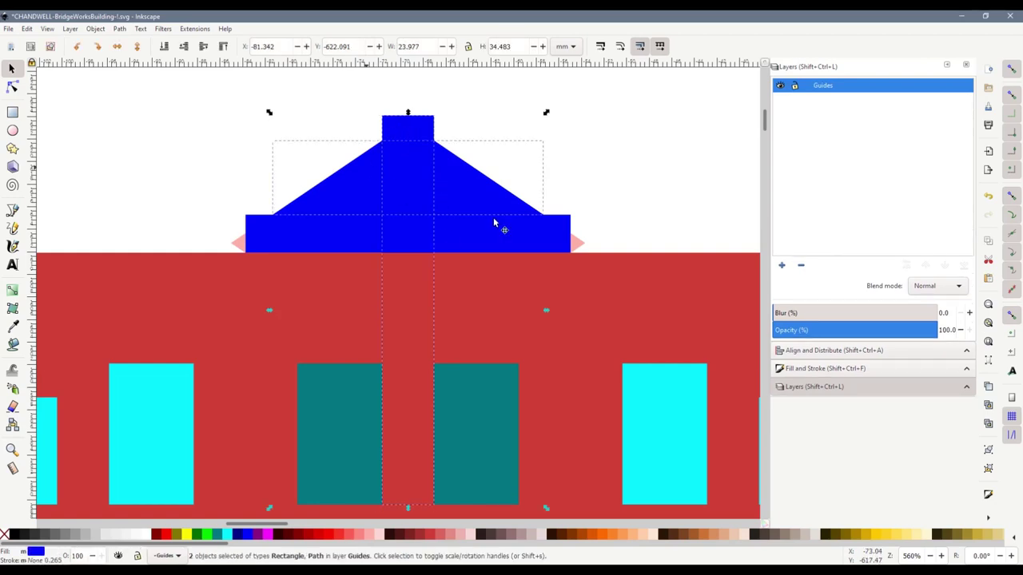
{"action": "left_click", "coordinate": [534, 236], "text": "shift"}
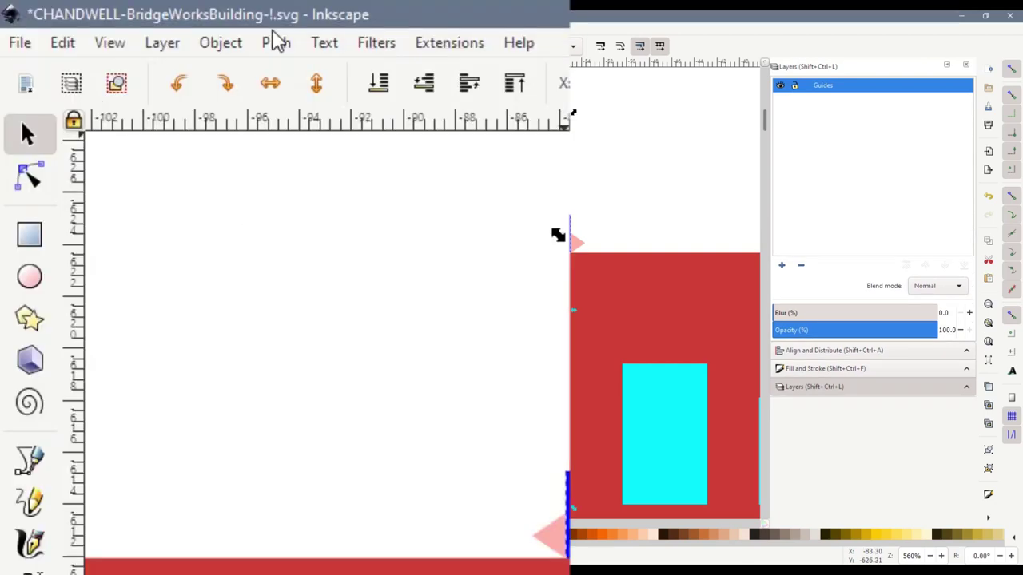
{"action": "left_click", "coordinate": [119, 29]}
{"action": "left_click", "coordinate": [130, 82]}
{"action": "left_click", "coordinate": [145, 164]}
{"action": "left_click", "coordinate": [239, 241]}
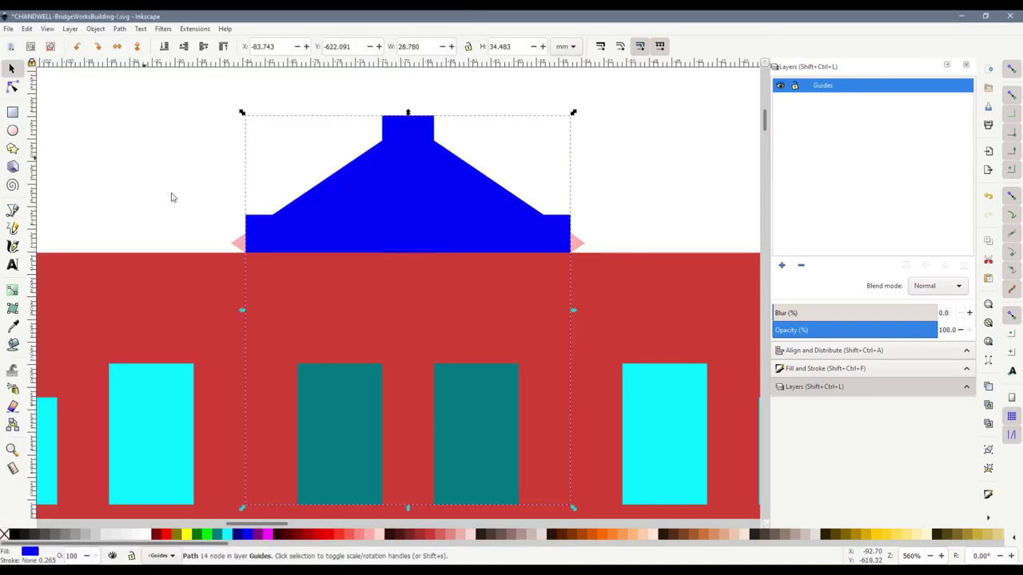
{"action": "key", "text": "Delete"}
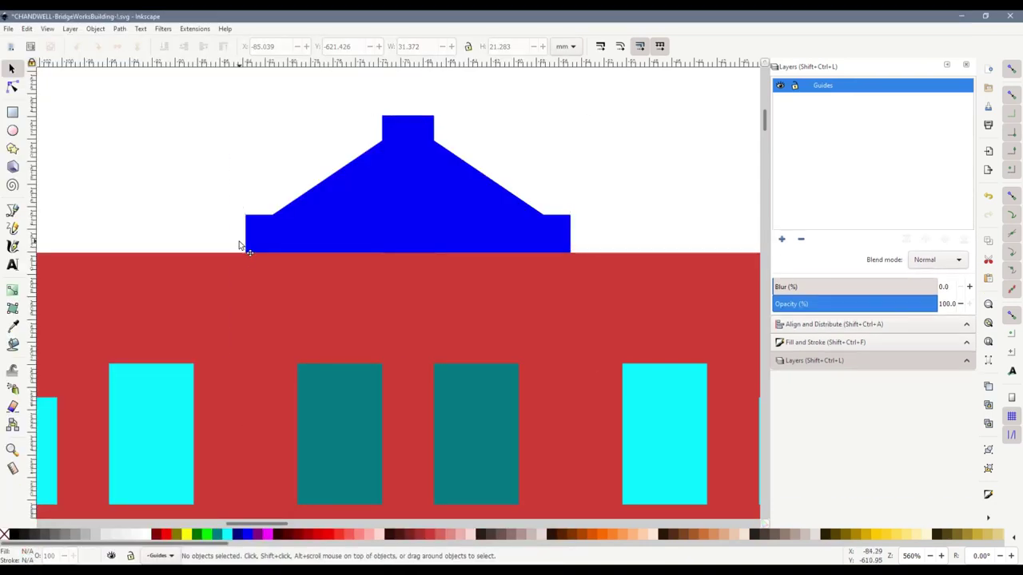
Reduce the merged blue pediment's overall height to about 28.7 mm and position it lower on the roofline.
{"action": "scroll", "coordinate": [467, 264], "scroll_direction": "down", "scroll_amount": 3}
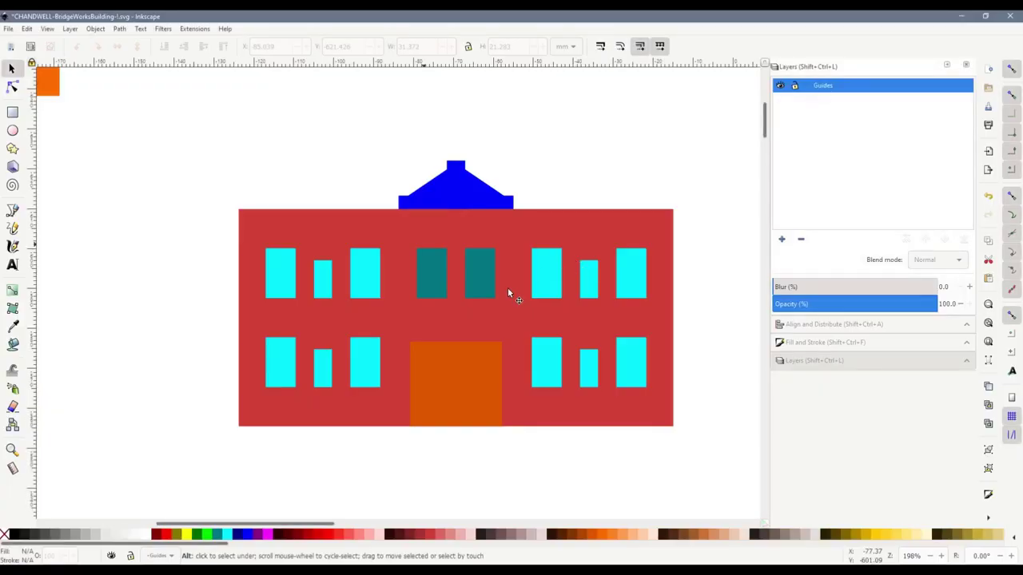
{"action": "left_click", "coordinate": [456, 165]}
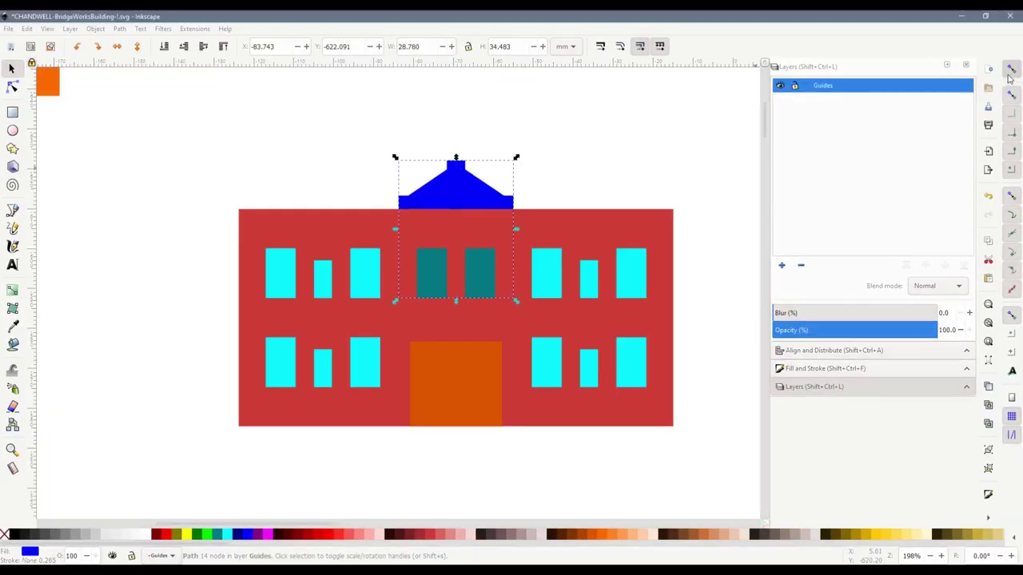
{"action": "left_click_drag", "start_coordinate": [457, 158], "coordinate": [456, 169]}
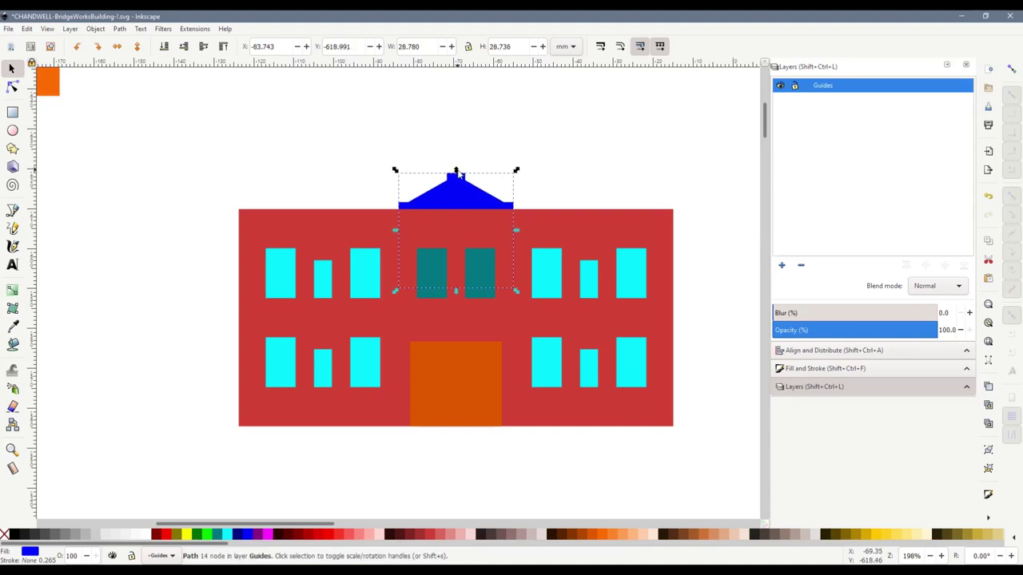
{"action": "left_click", "coordinate": [595, 186]}
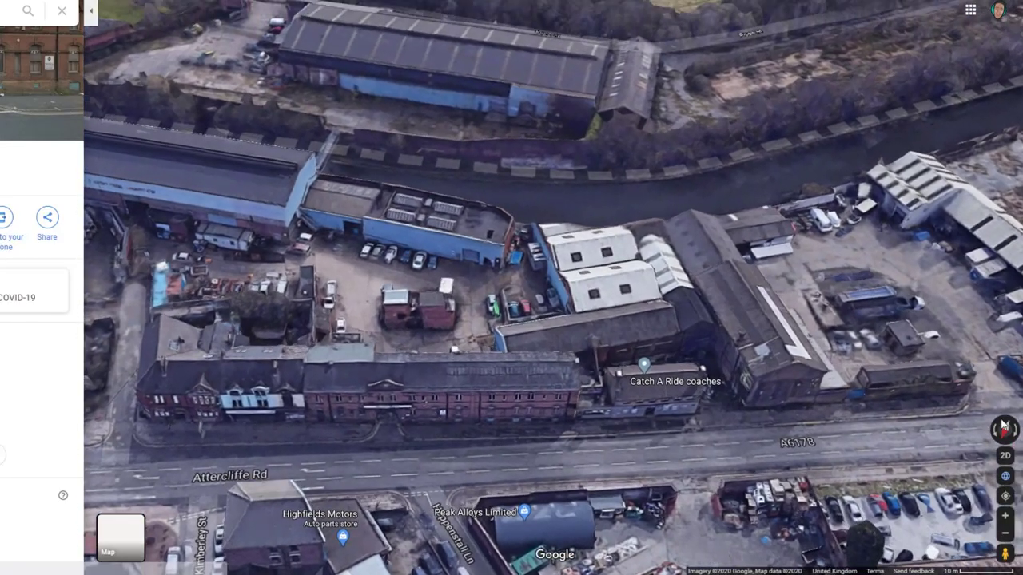
Examine the Spartan Works building and roof from several sides in the Google Maps 3D satellite view.
{"action": "left_click", "coordinate": [997, 432]}
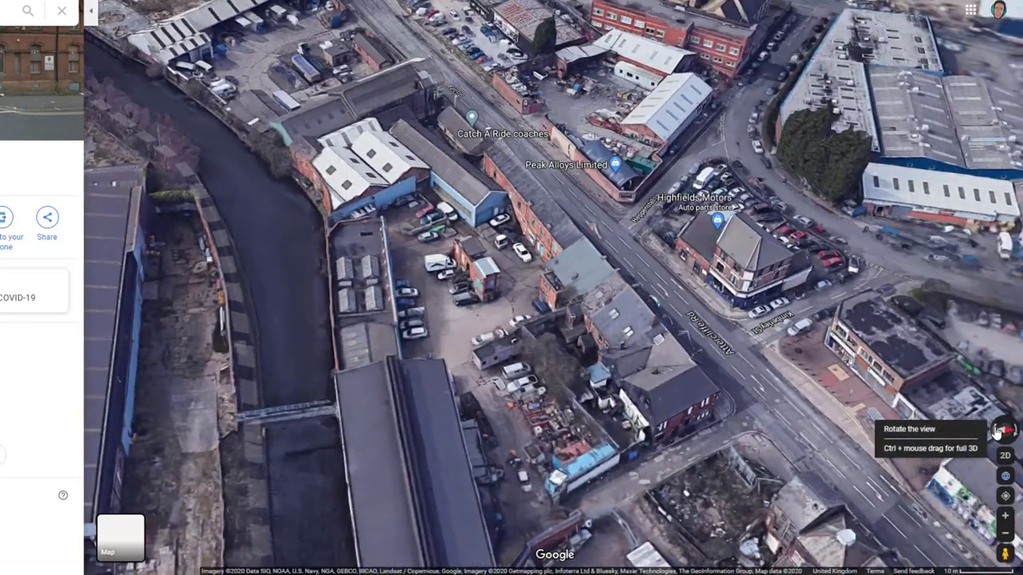
{"action": "left_click", "coordinate": [997, 431]}
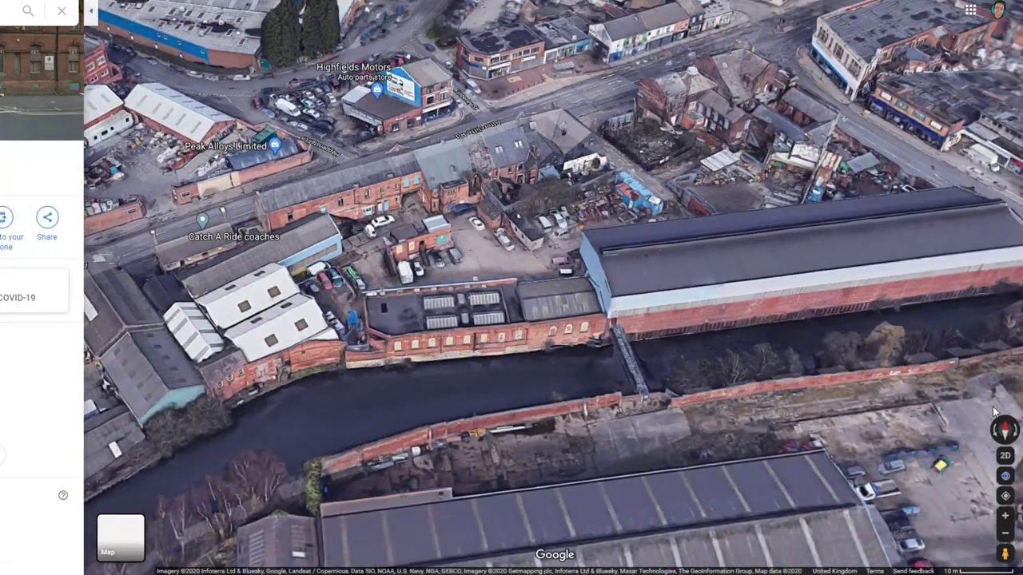
{"action": "left_click", "coordinate": [999, 431]}
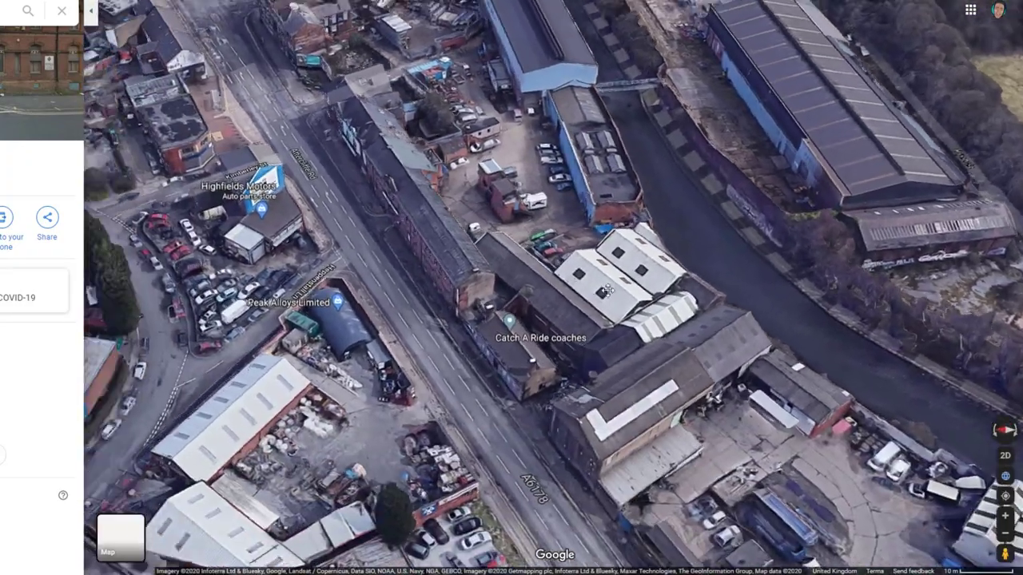
{"action": "scroll", "coordinate": [503, 258], "scroll_direction": "up", "scroll_amount": 4}
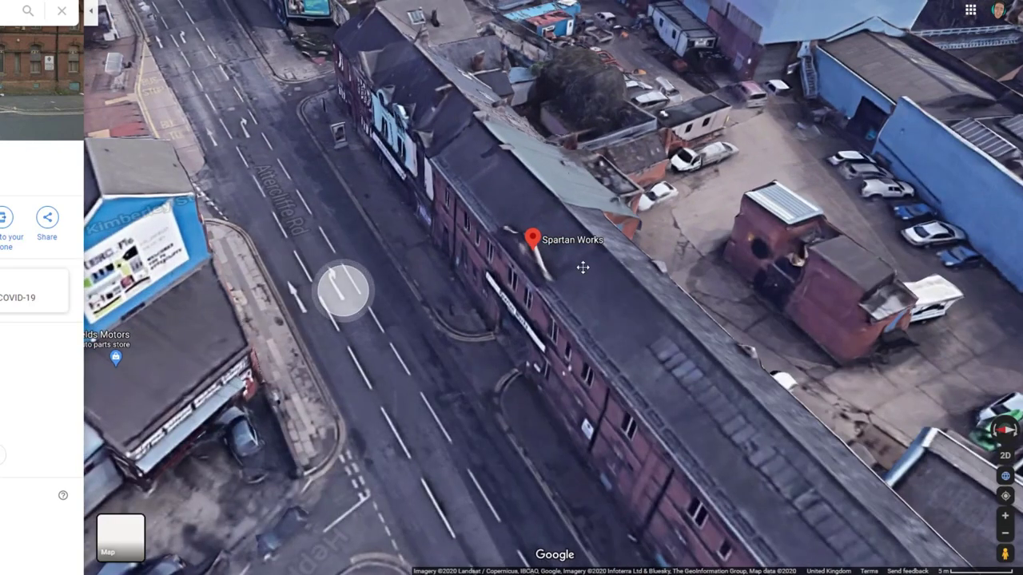
{"action": "left_click_drag", "start_coordinate": [560, 192], "coordinate": [384, 196]}
In the top-down map view, measure the Spartan Works building's depth from its street front to its rear edge.
{"action": "left_click", "coordinate": [1006, 455]}
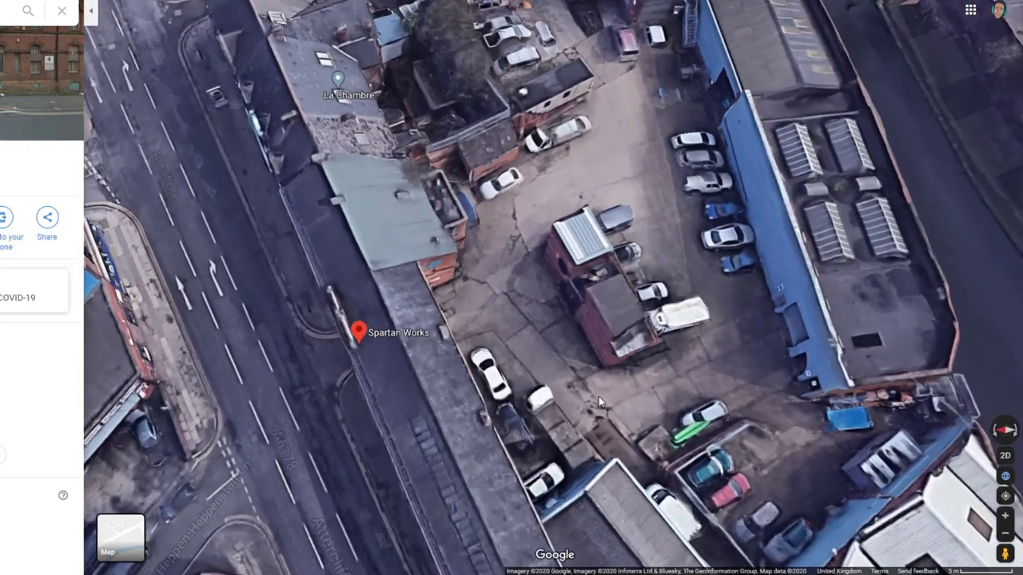
{"action": "right_click", "coordinate": [336, 342]}
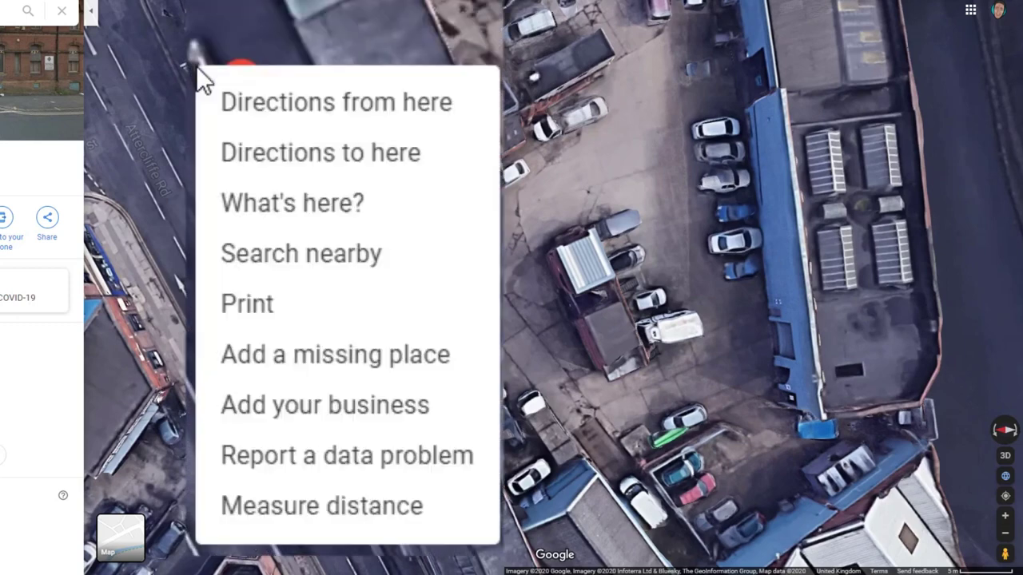
{"action": "left_click", "coordinate": [304, 505]}
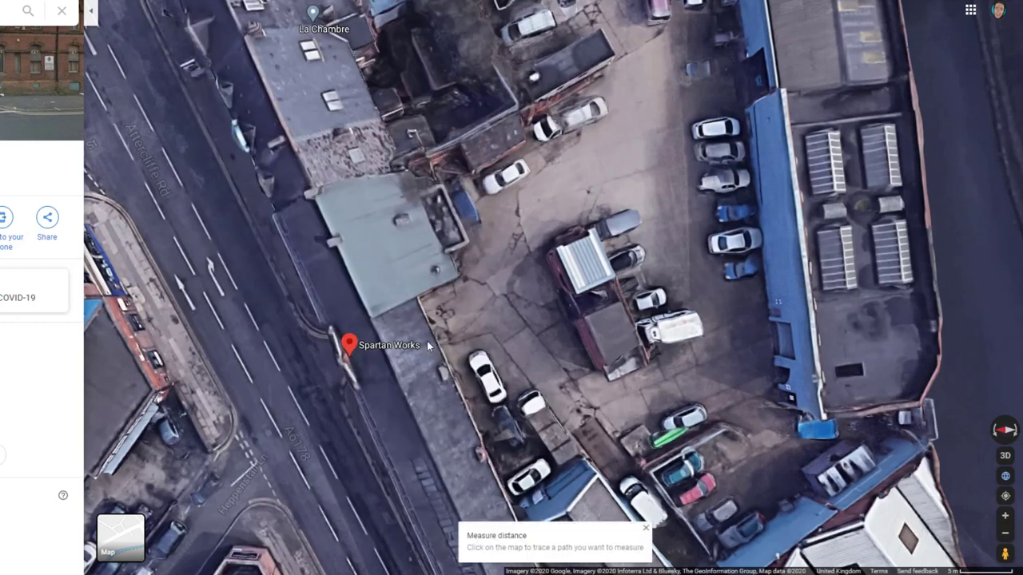
{"action": "left_click", "coordinate": [416, 299]}
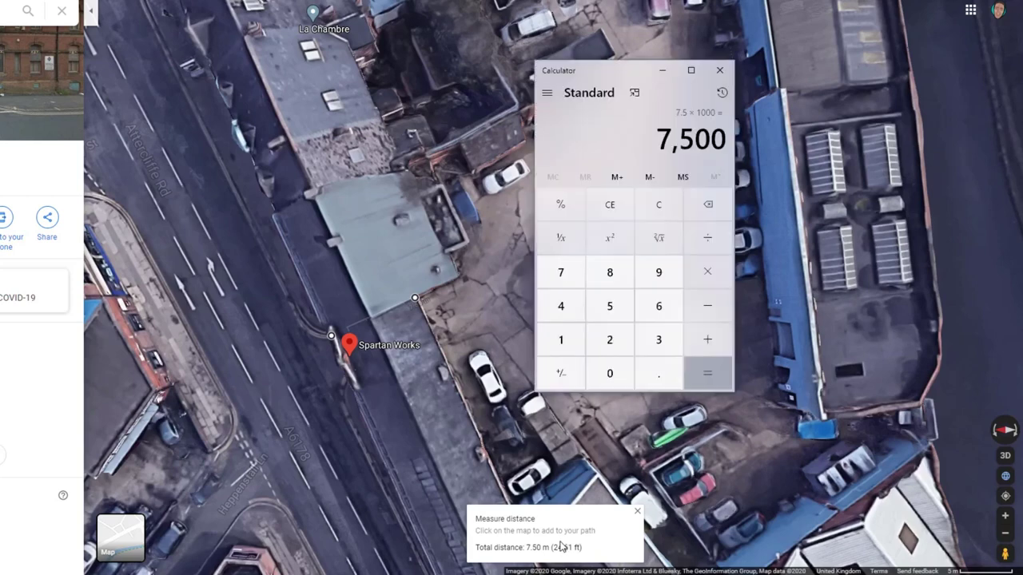
Convert the measured depth to N scale by dividing 7,500 by 148 in the calculator, and close it.
{"action": "type", "text": "/148"}
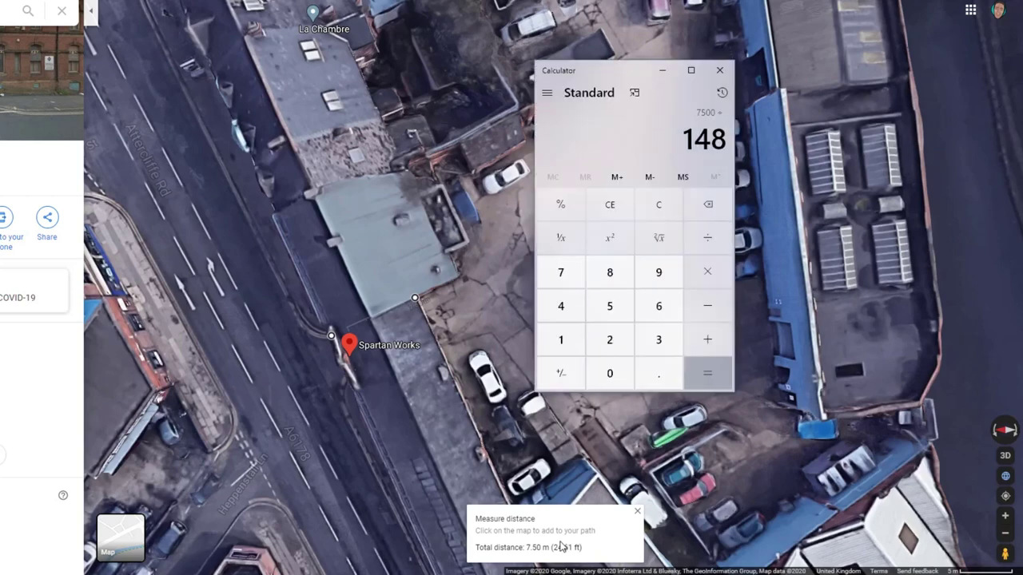
{"action": "key", "text": "Return"}
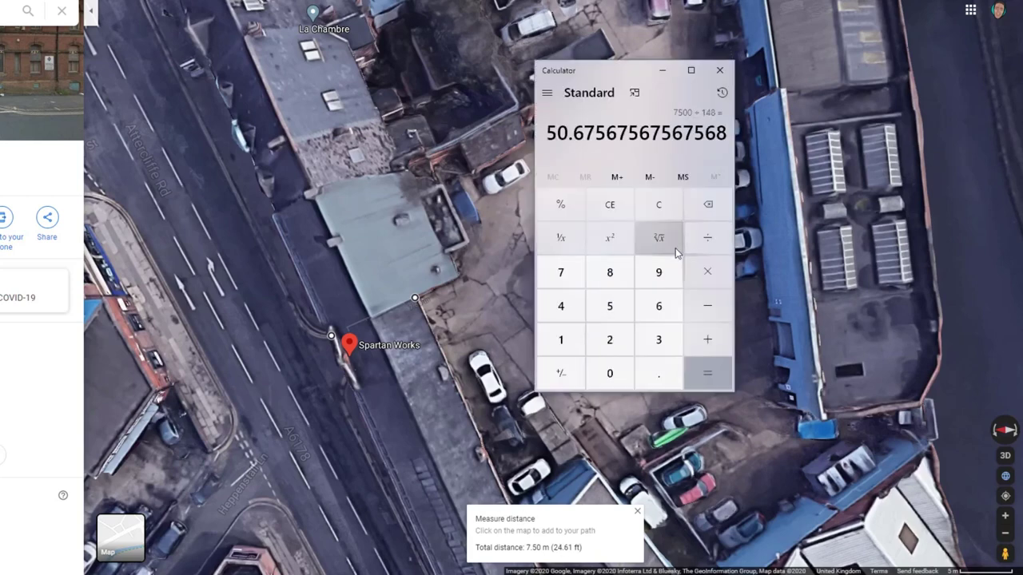
{"action": "left_click", "coordinate": [719, 70]}
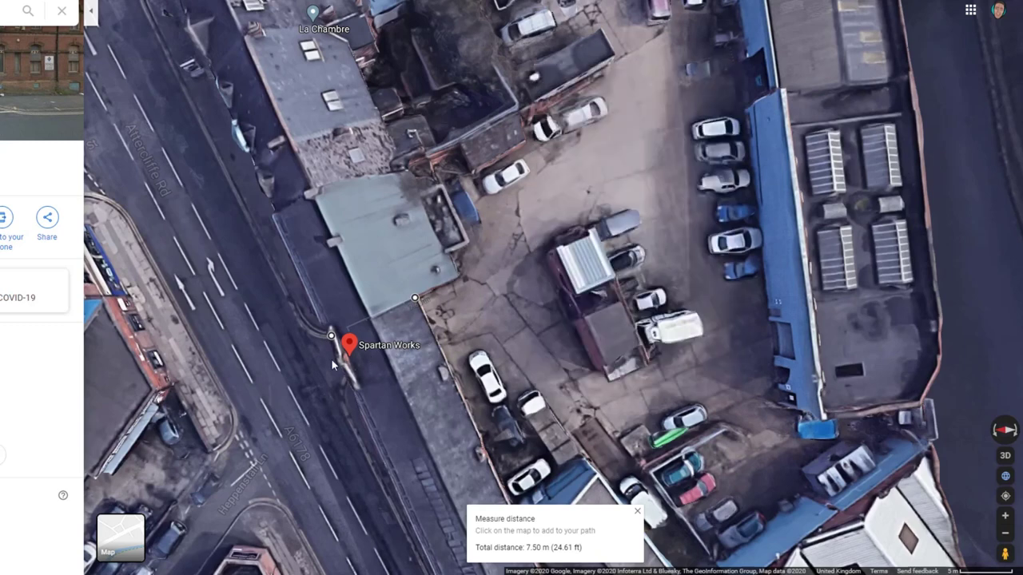
Switch to Inkscape and, with snapping on, draw a yellow side-wall rectangle meeting the red wall's left edge and matching its height.
{"action": "key", "text": "alt+Tab"}
{"action": "left_click", "coordinate": [1011, 69]}
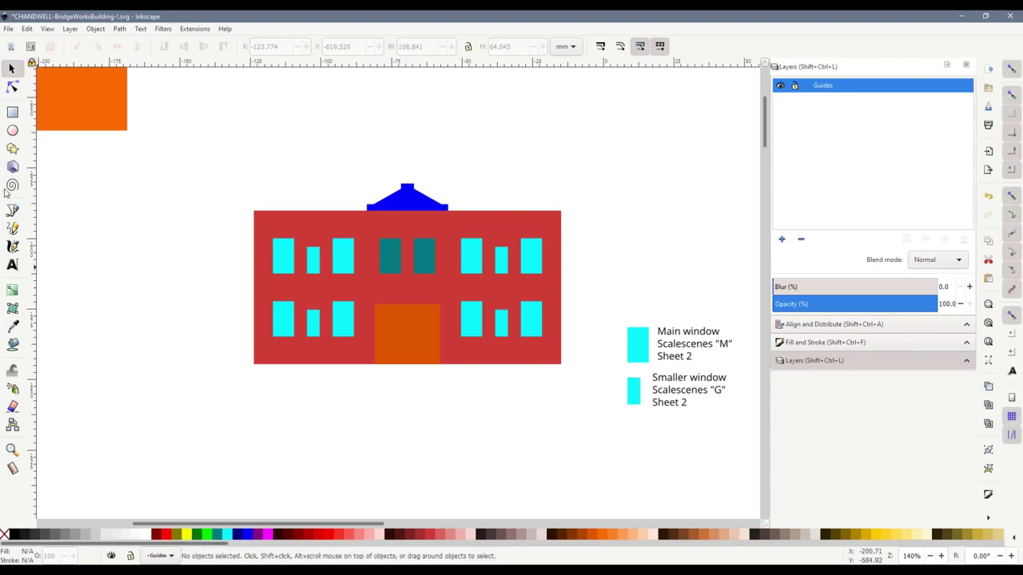
{"action": "left_click", "coordinate": [14, 113]}
{"action": "left_click_drag", "start_coordinate": [231, 209], "coordinate": [123, 359]}
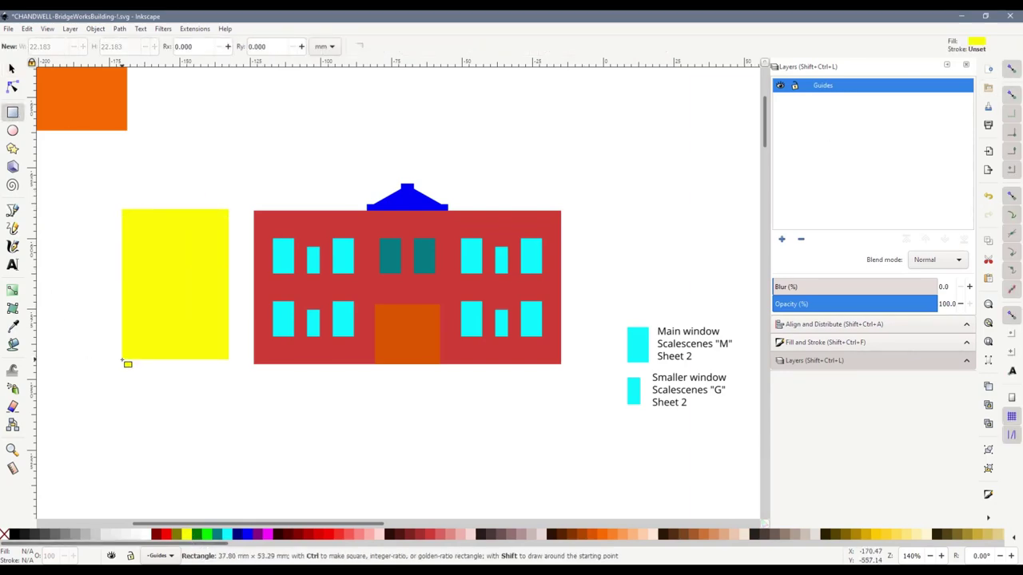
{"action": "key", "text": "s"}
{"action": "left_click_drag", "start_coordinate": [233, 208], "coordinate": [255, 210]}
{"action": "left_click_drag", "start_coordinate": [256, 364], "coordinate": [258, 368]}
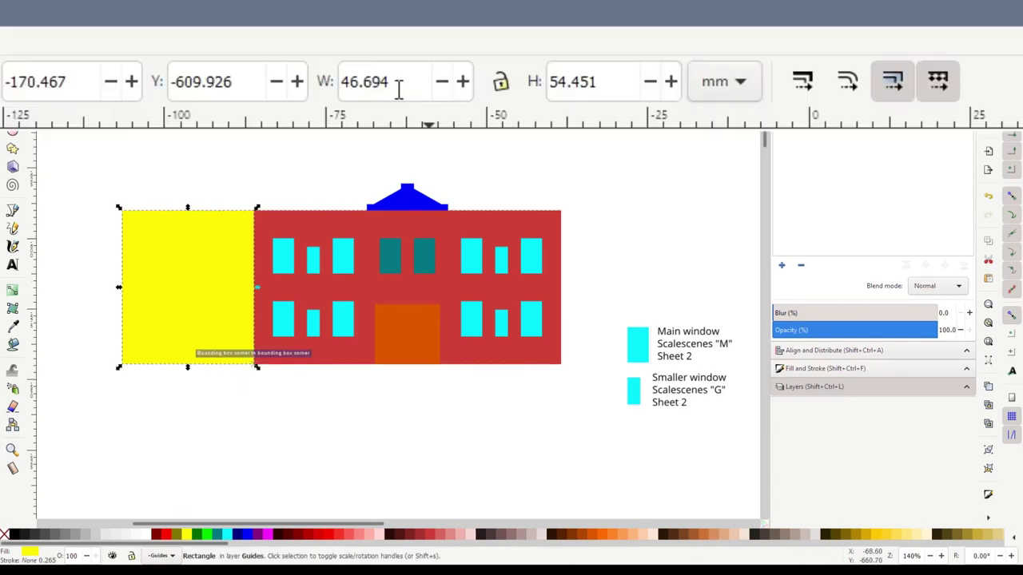
Set the yellow rectangle's width to 50 mm and snap it flush against the red wall's left edge.
{"action": "triple_click", "coordinate": [424, 49]}
{"action": "type", "text": "50"}
{"action": "key", "text": "Return"}
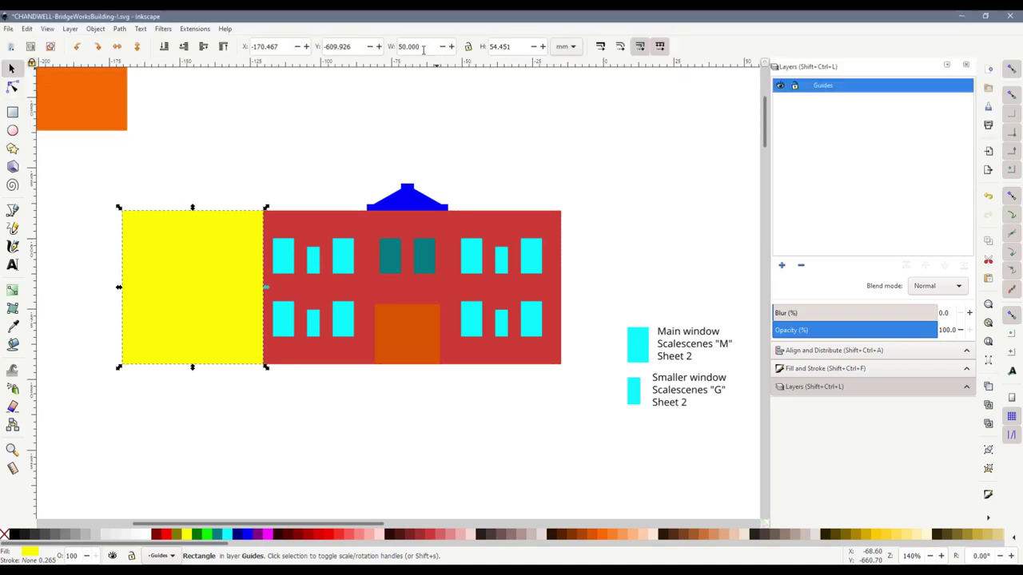
{"action": "left_click_drag", "start_coordinate": [222, 285], "coordinate": [204, 286]}
{"action": "left_click", "coordinate": [280, 474]}
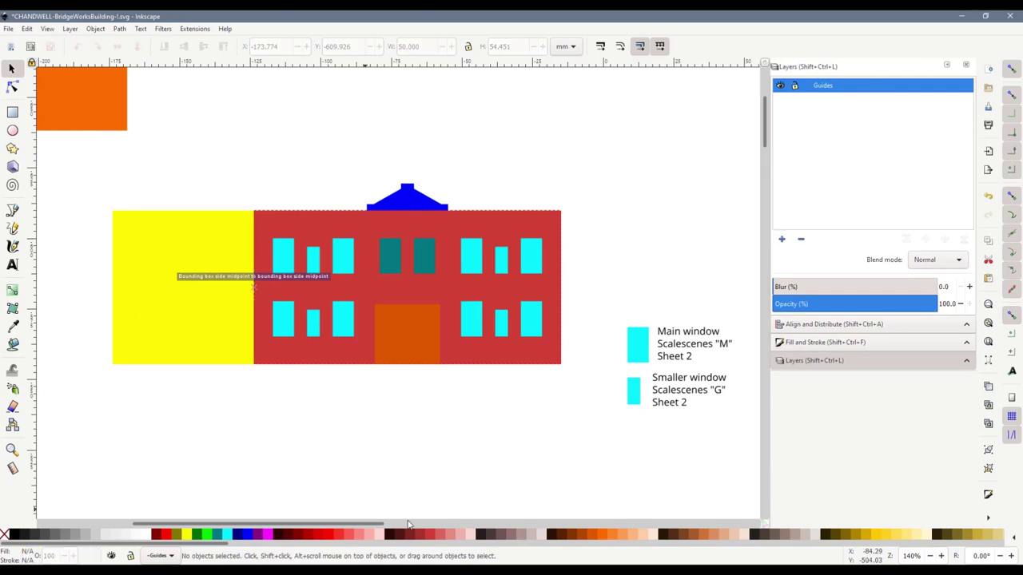
Duplicate the yellow side-wall rectangle, fill the copy with magenta and set its width to 25 mm.
{"action": "left_click_drag", "start_coordinate": [372, 525], "coordinate": [315, 479]}
{"action": "left_click", "coordinate": [296, 284]}
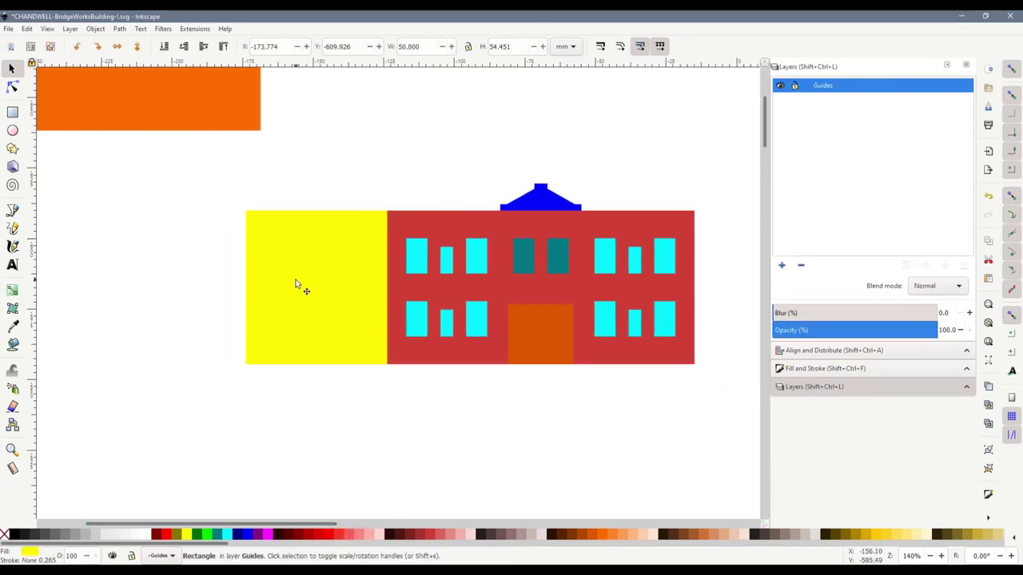
{"action": "left_click", "coordinate": [272, 534]}
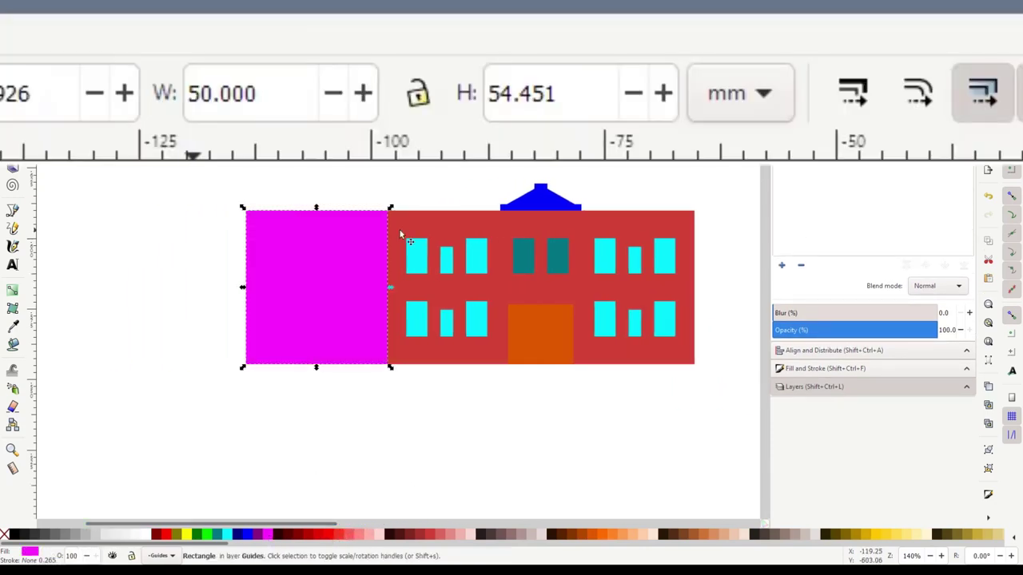
{"action": "triple_click", "coordinate": [247, 92]}
{"action": "type", "text": "25"}
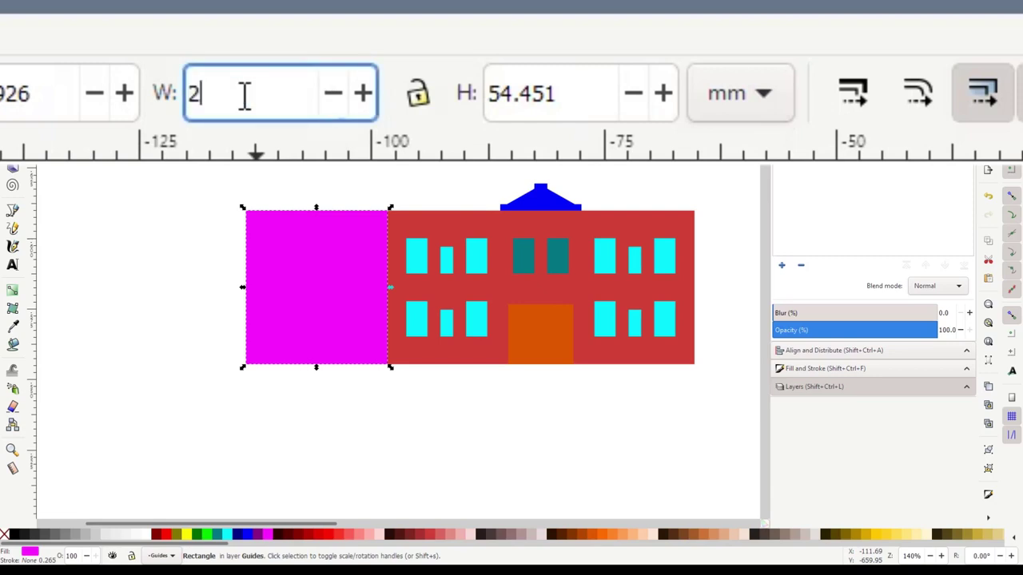
{"action": "key", "text": "Return"}
{"action": "left_click", "coordinate": [326, 472]}
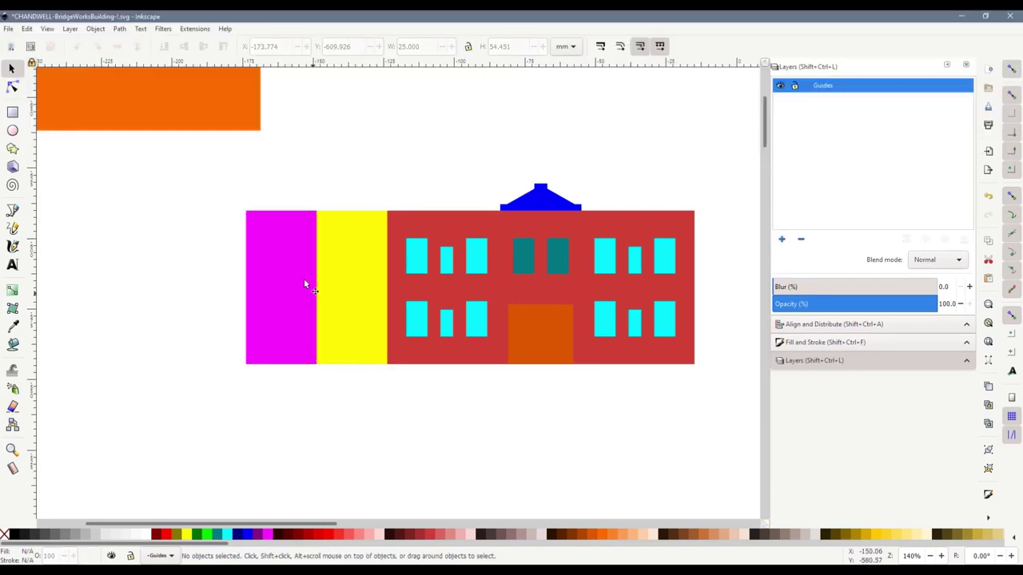
{"action": "left_click", "coordinate": [297, 270]}
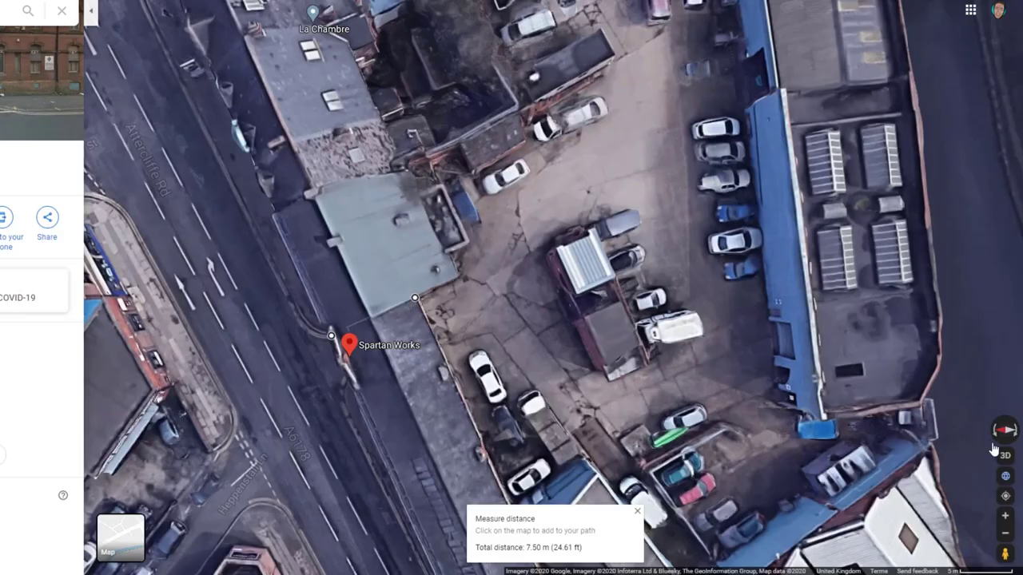
Examine the Spartan Works frontage and gable end in Google Maps 3D and Street View for the roof height and slope.
{"action": "left_click", "coordinate": [996, 451]}
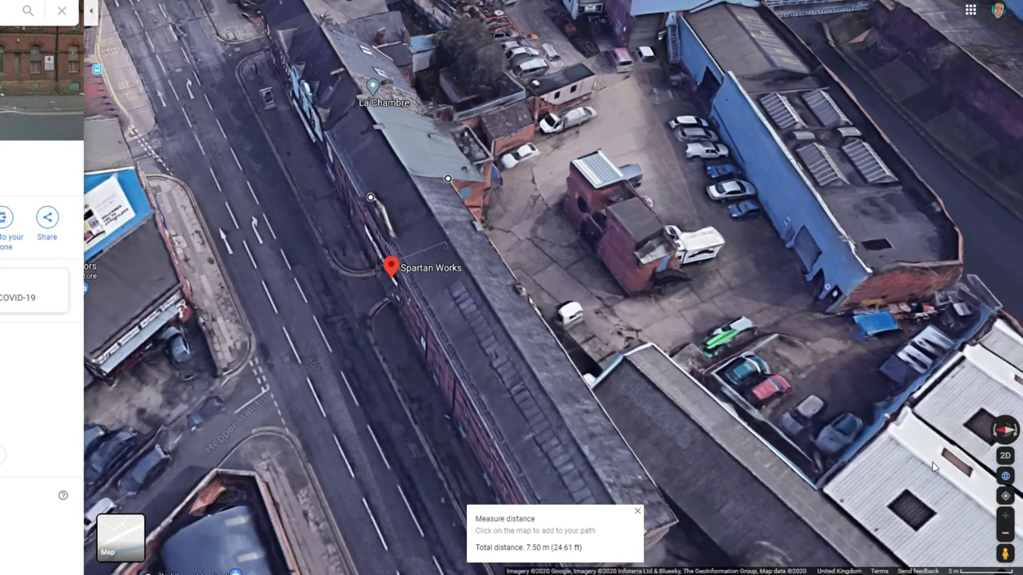
{"action": "scroll", "coordinate": [588, 483], "scroll_direction": "down", "scroll_amount": 5}
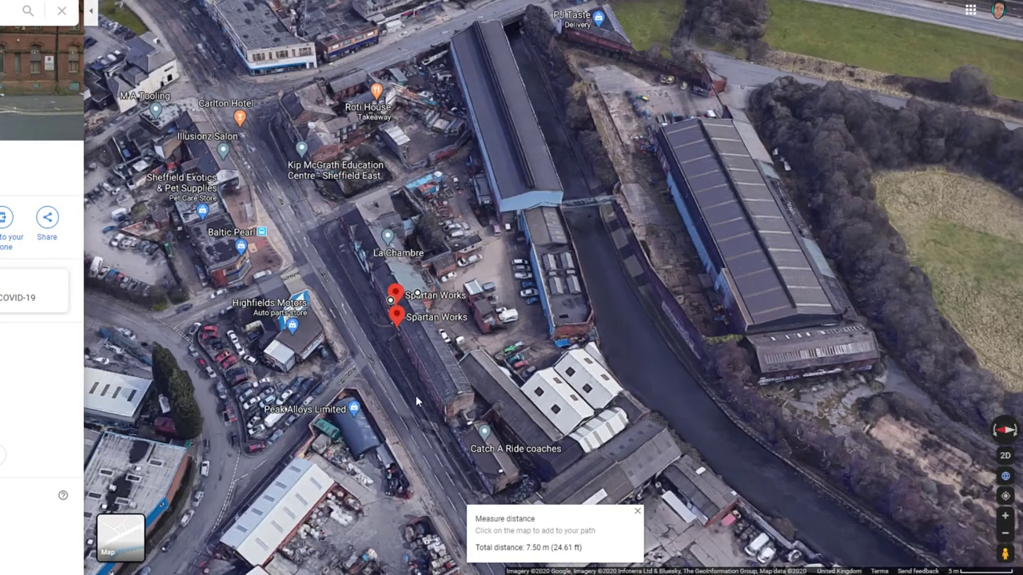
{"action": "scroll", "coordinate": [535, 344], "scroll_direction": "up", "scroll_amount": 5}
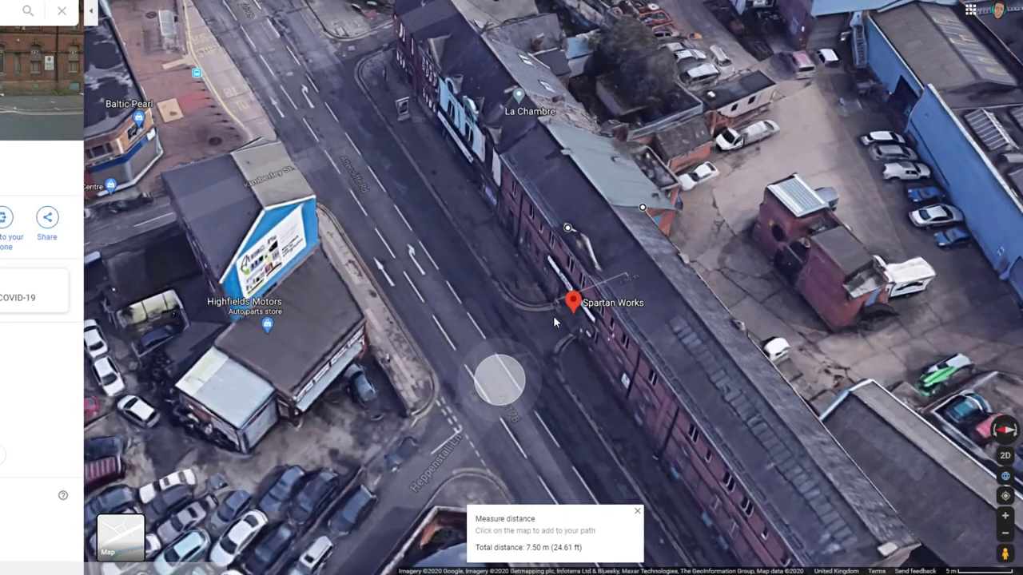
{"action": "left_click", "coordinate": [550, 284]}
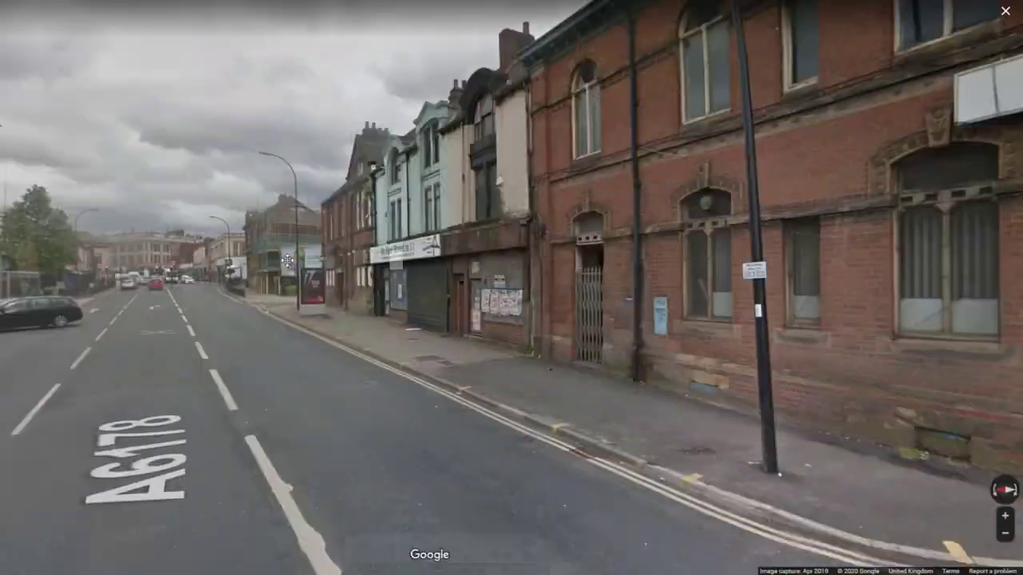
{"action": "left_click", "coordinate": [749, 237]}
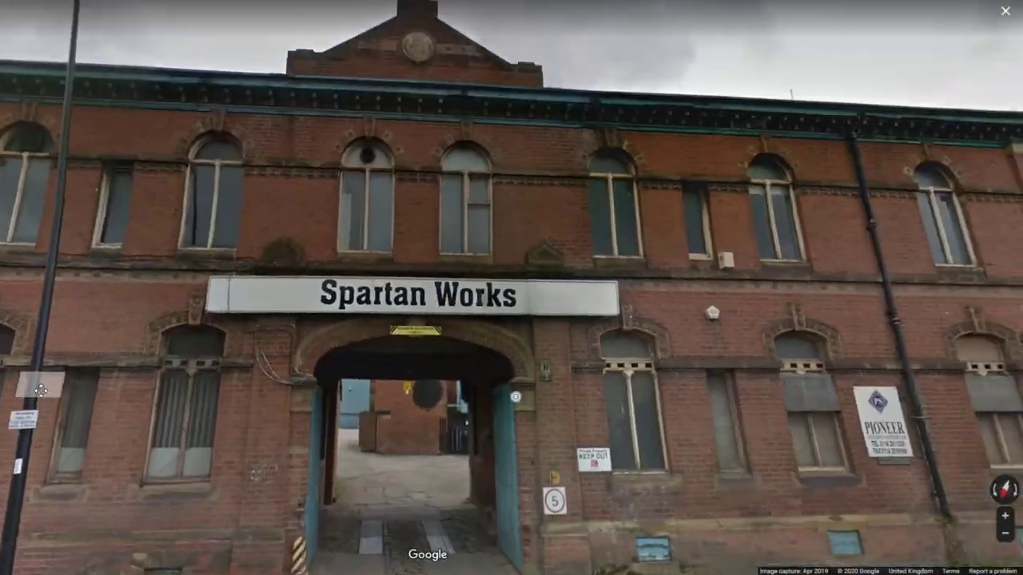
{"action": "scroll", "coordinate": [364, 241], "scroll_direction": "down", "scroll_amount": 4}
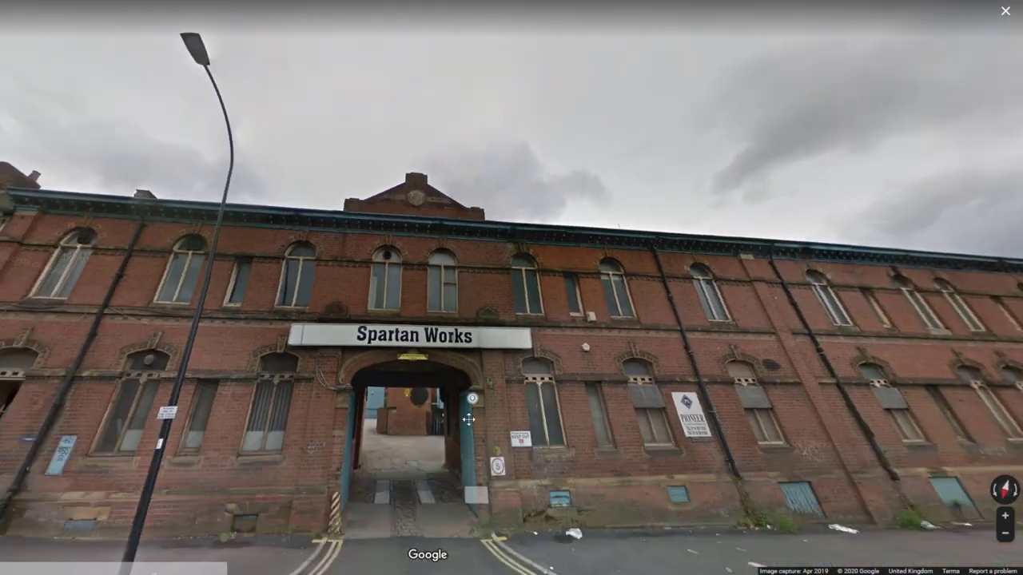
{"action": "left_click_drag", "start_coordinate": [468, 420], "coordinate": [621, 424]}
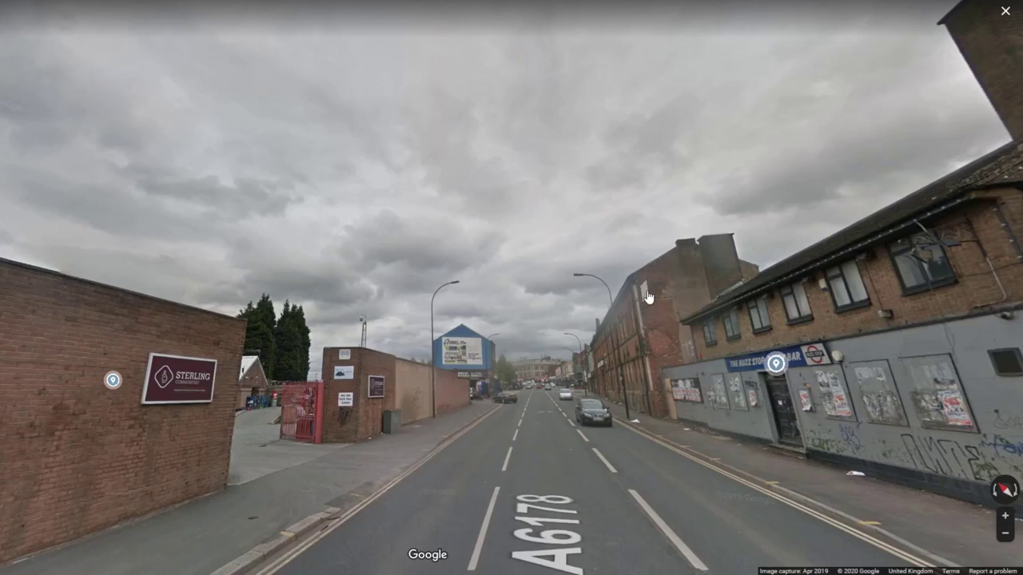
{"action": "scroll", "coordinate": [644, 287], "scroll_direction": "up", "scroll_amount": 3}
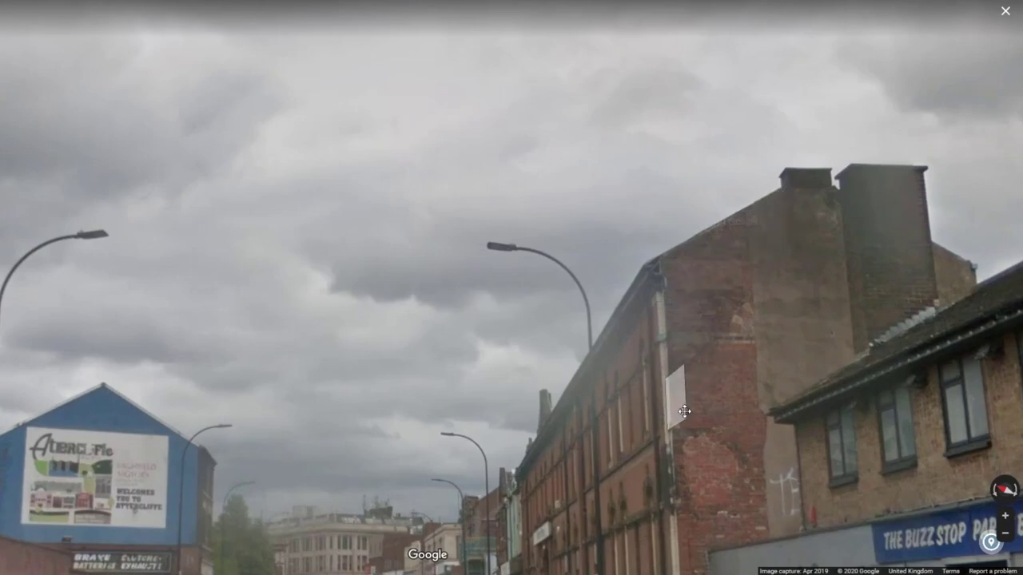
{"action": "scroll", "coordinate": [678, 375], "scroll_direction": "down", "scroll_amount": 3}
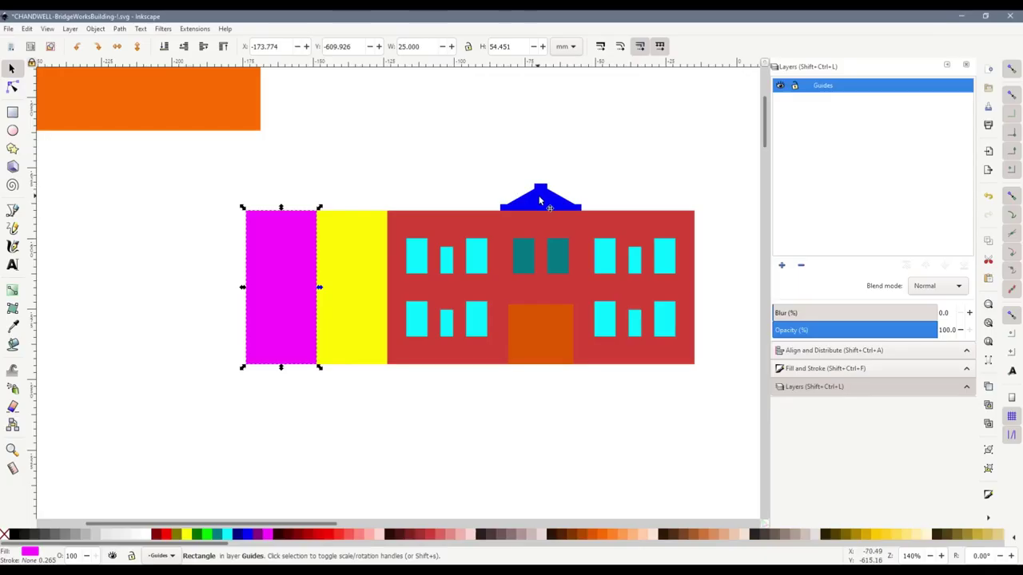
Draw a horizontal guide line about 150 mm long from the blue pediment's top out past the side wall.
{"action": "left_click", "coordinate": [12, 210]}
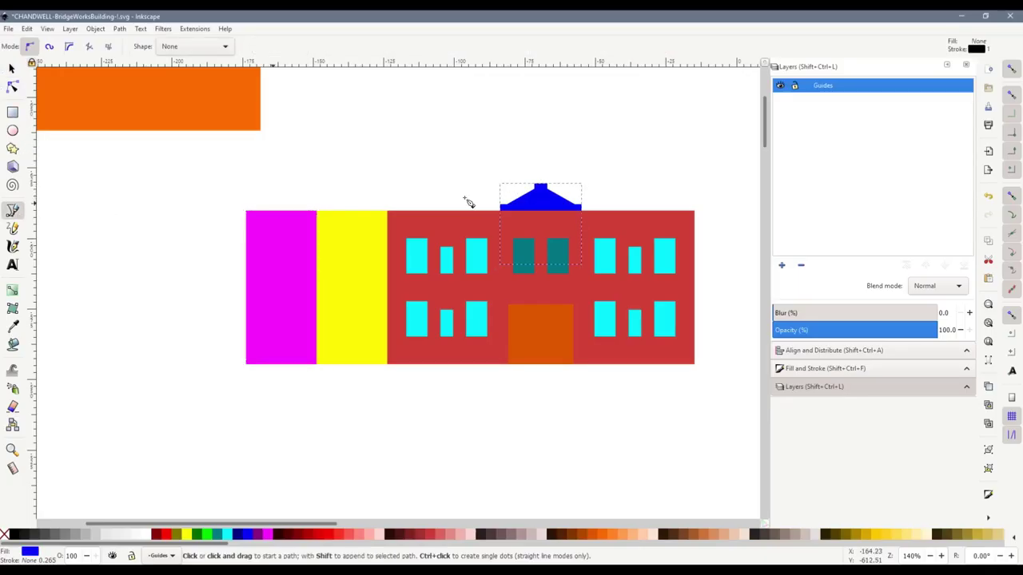
{"action": "left_click", "coordinate": [535, 185]}
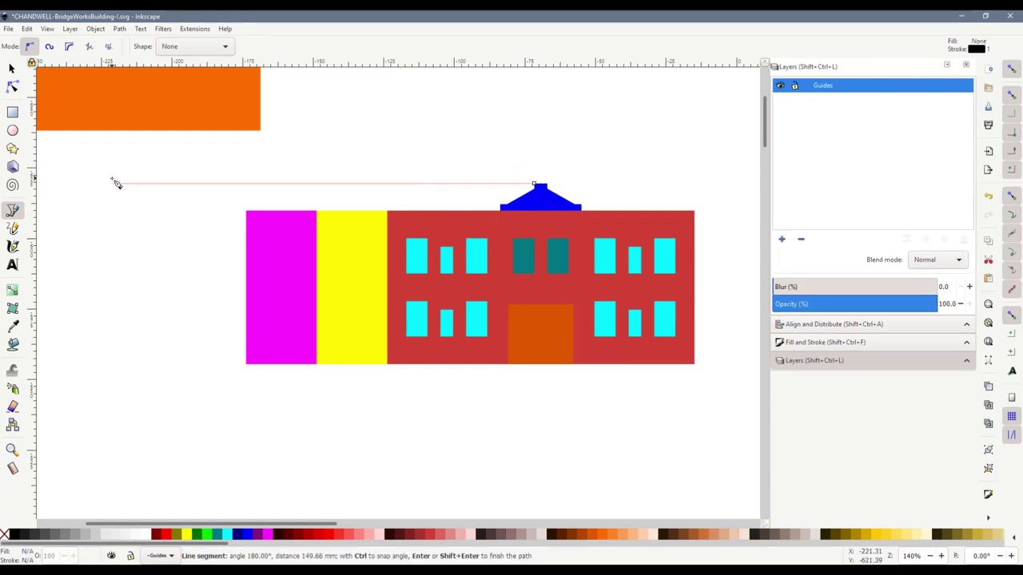
{"action": "double_click", "coordinate": [115, 183]}
{"action": "left_click", "coordinate": [11, 68]}
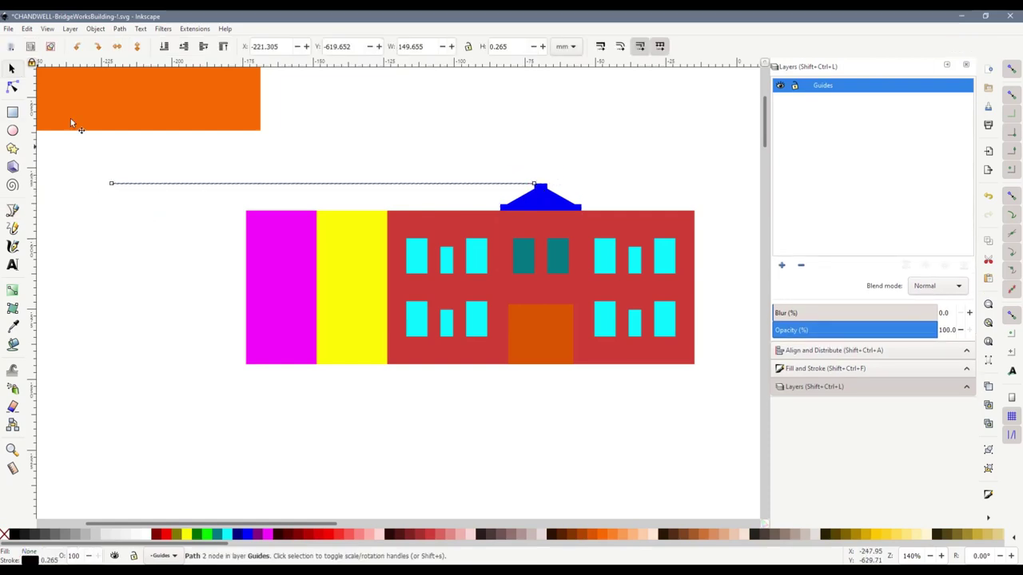
Stretch the magenta rectangle upward to meet the horizontal guide line, making it about 64.2 mm tall.
{"action": "left_click", "coordinate": [269, 250]}
{"action": "left_click_drag", "start_coordinate": [281, 209], "coordinate": [280, 187]}
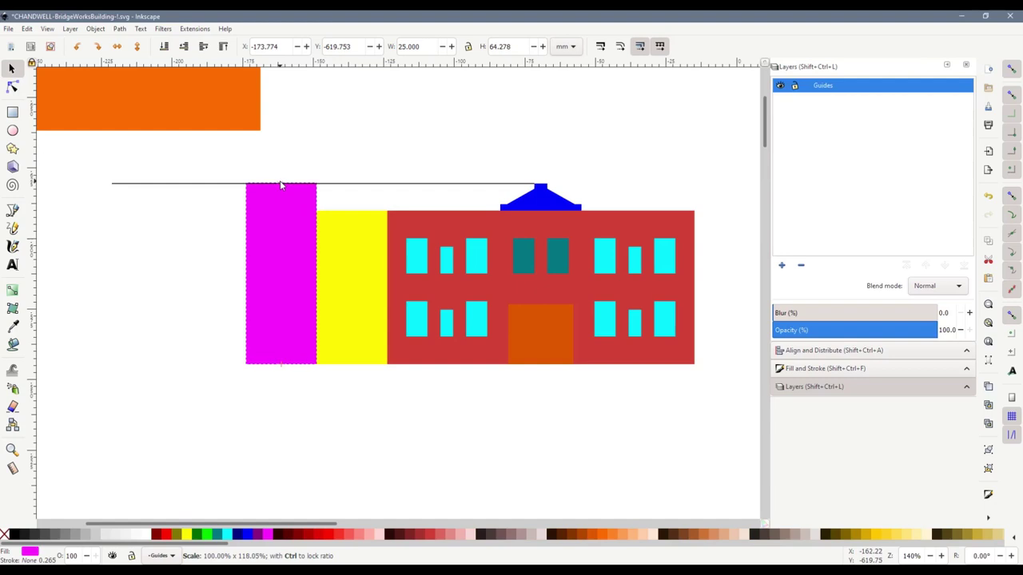
{"action": "left_click_drag", "start_coordinate": [281, 189], "coordinate": [320, 187]}
{"action": "key", "text": "ctrl+z"}
{"action": "scroll", "coordinate": [291, 193], "scroll_direction": "up", "scroll_amount": 4, "text": "ctrl"}
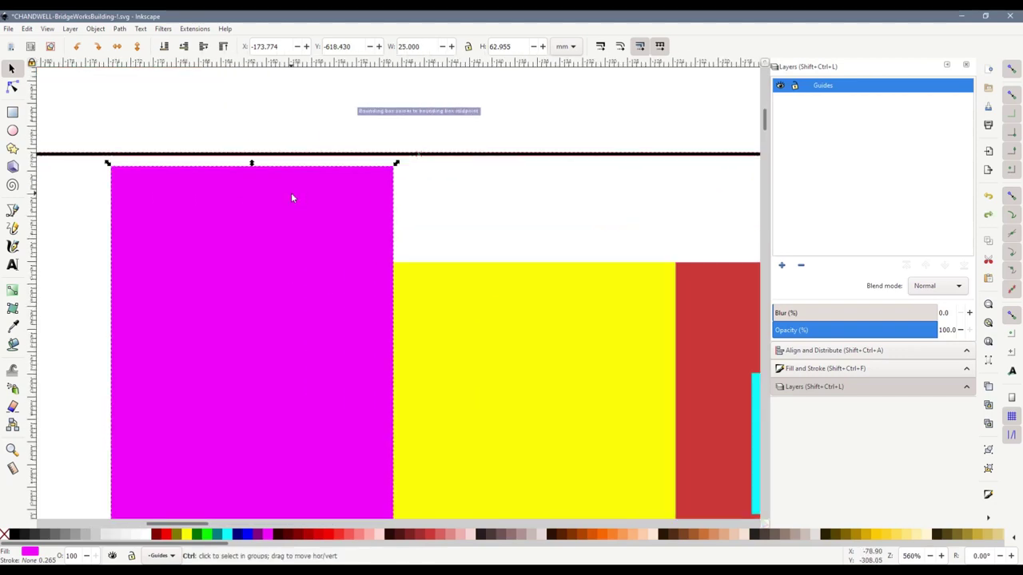
{"action": "left_click_drag", "start_coordinate": [252, 163], "coordinate": [251, 153]}
{"action": "left_click", "coordinate": [492, 196]}
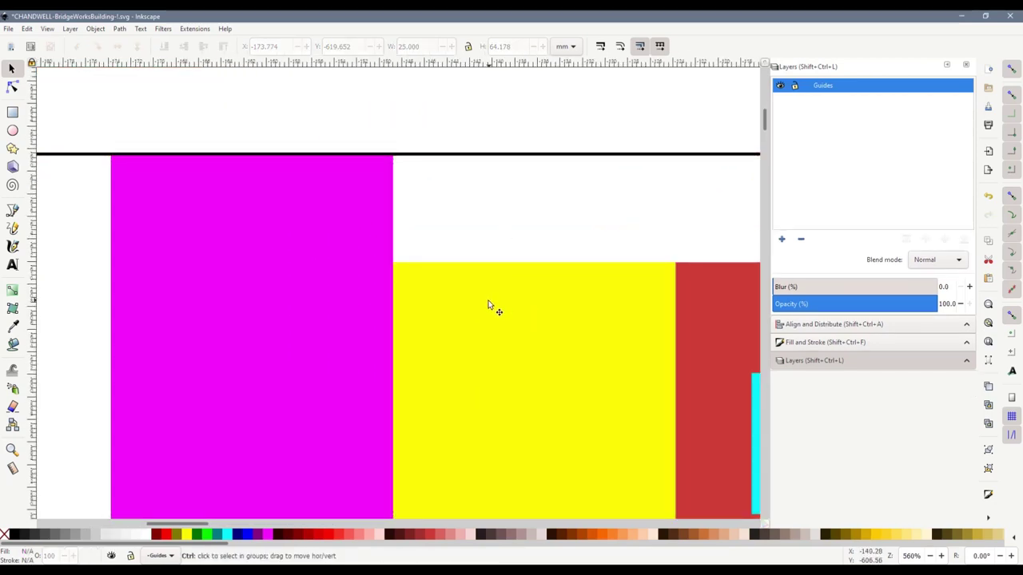
Trace a closed gable-end outline around the magenta and yellow rectangles with the Pen tool, peaking where their shared edge meets the guide line.
{"action": "scroll", "coordinate": [489, 305], "scroll_direction": "down", "scroll_amount": 2, "text": "ctrl"}
{"action": "scroll", "coordinate": [490, 305], "scroll_direction": "down", "scroll_amount": 3}
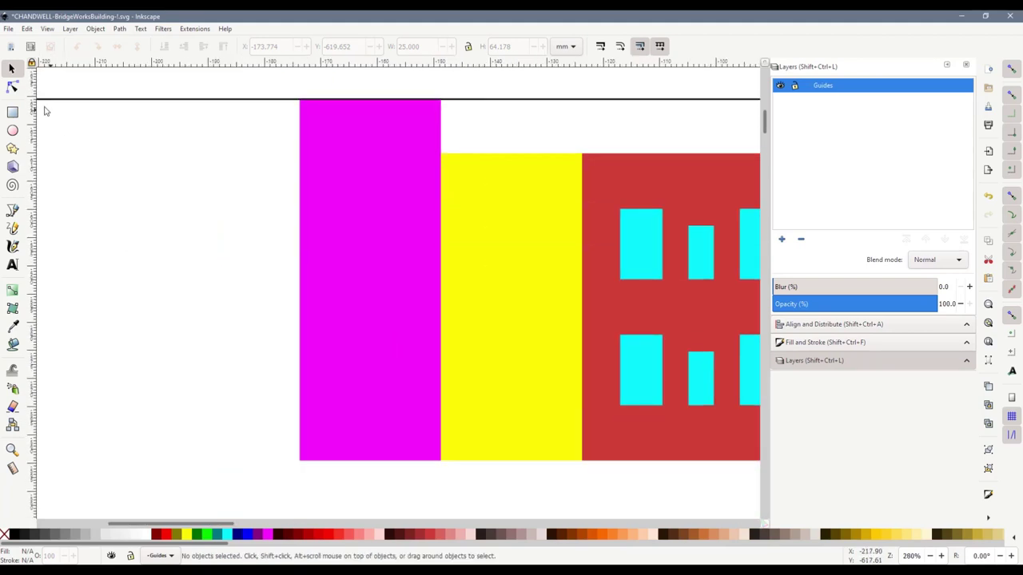
{"action": "left_click", "coordinate": [12, 211]}
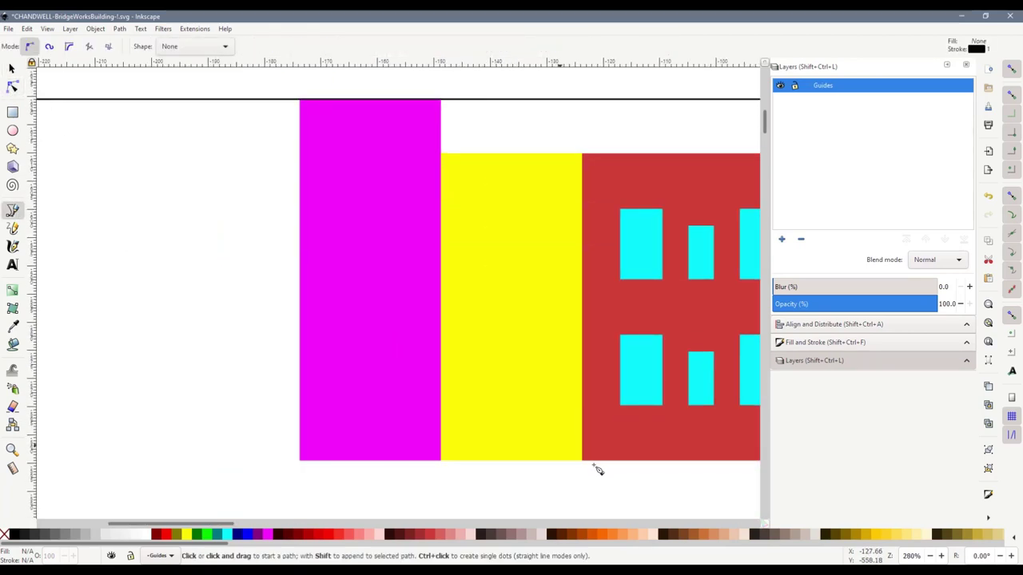
{"action": "left_click", "coordinate": [582, 461]}
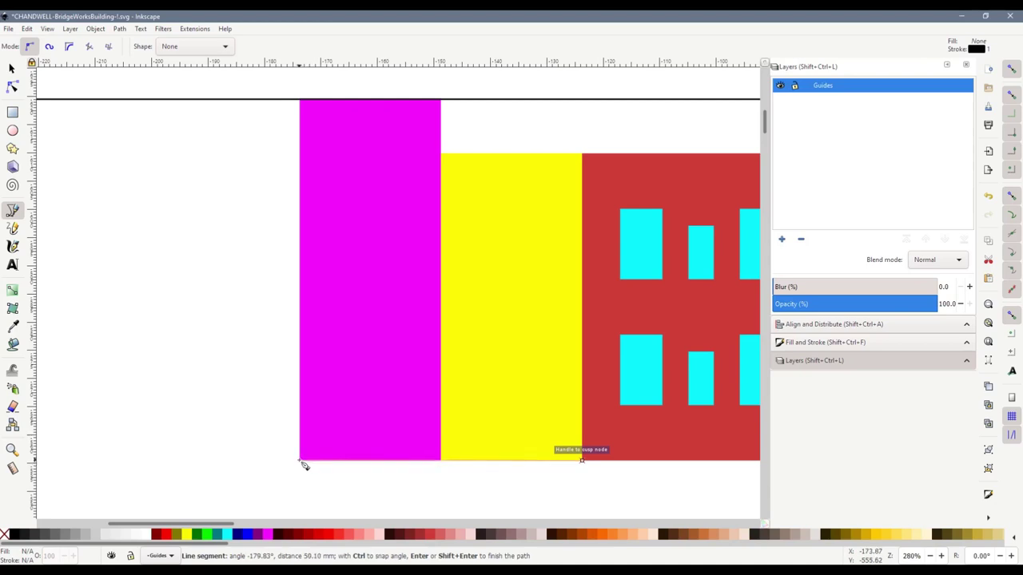
{"action": "left_click", "coordinate": [301, 461]}
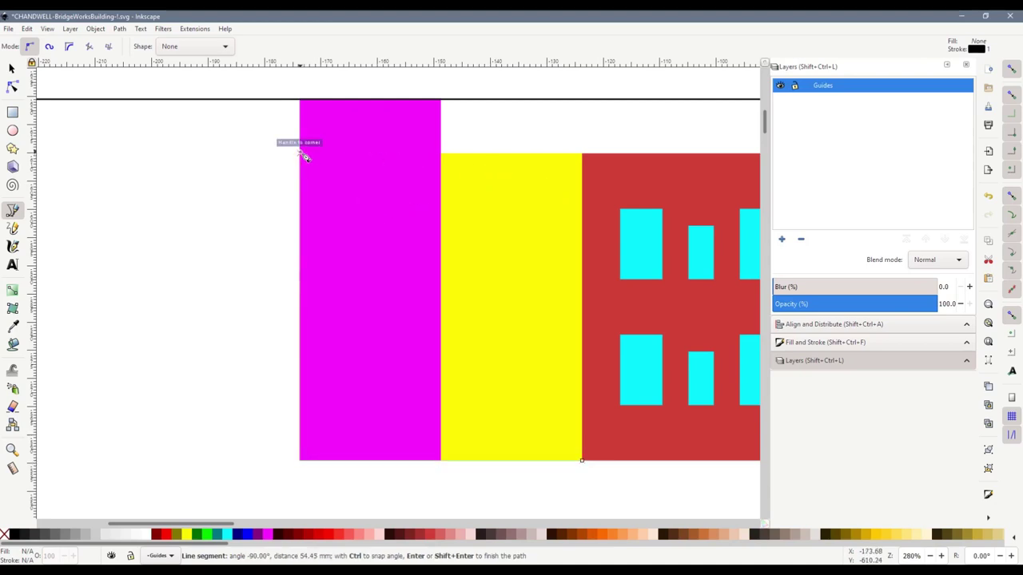
{"action": "left_click", "coordinate": [445, 102]}
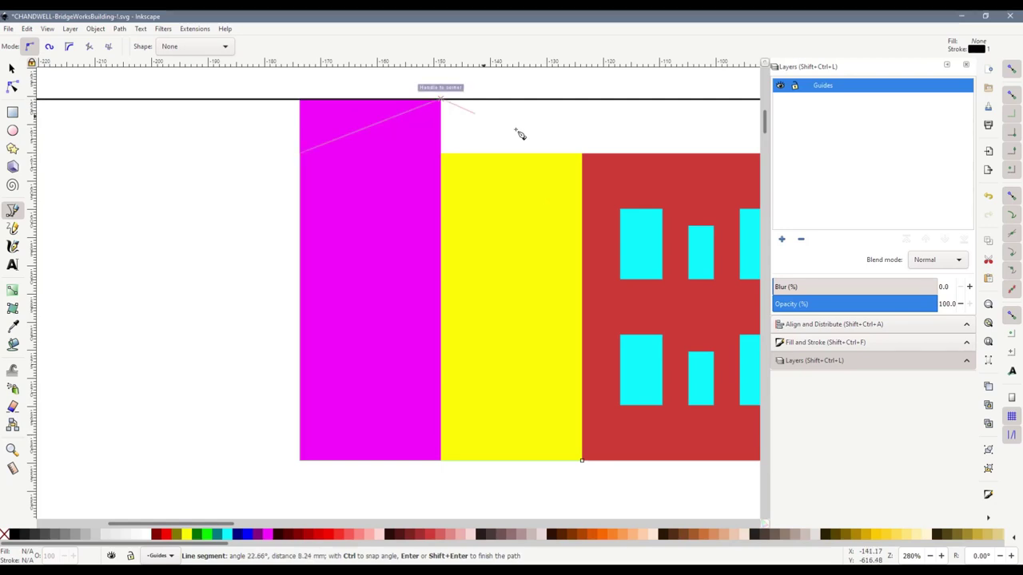
{"action": "left_click", "coordinate": [584, 155]}
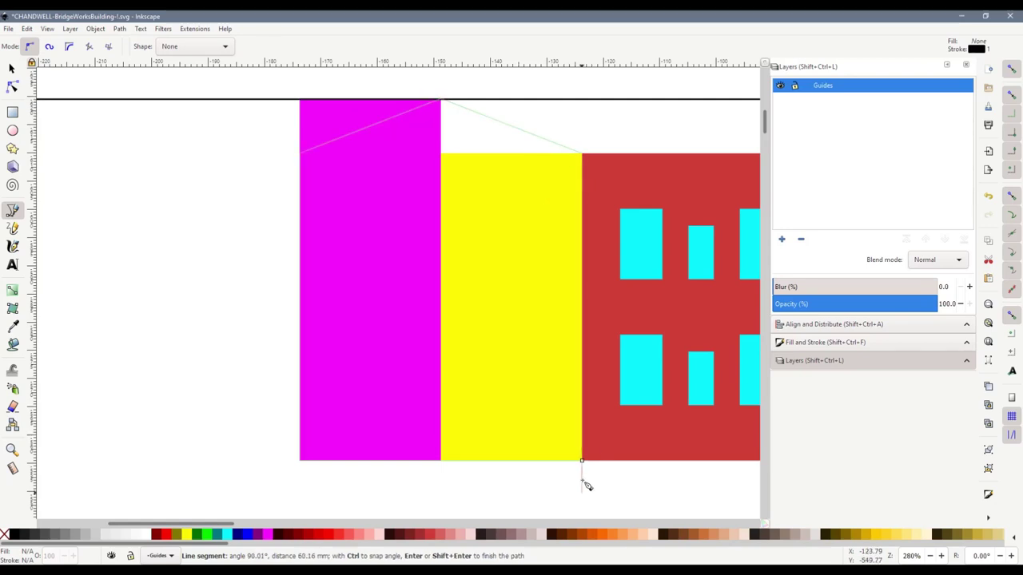
{"action": "left_click", "coordinate": [583, 463]}
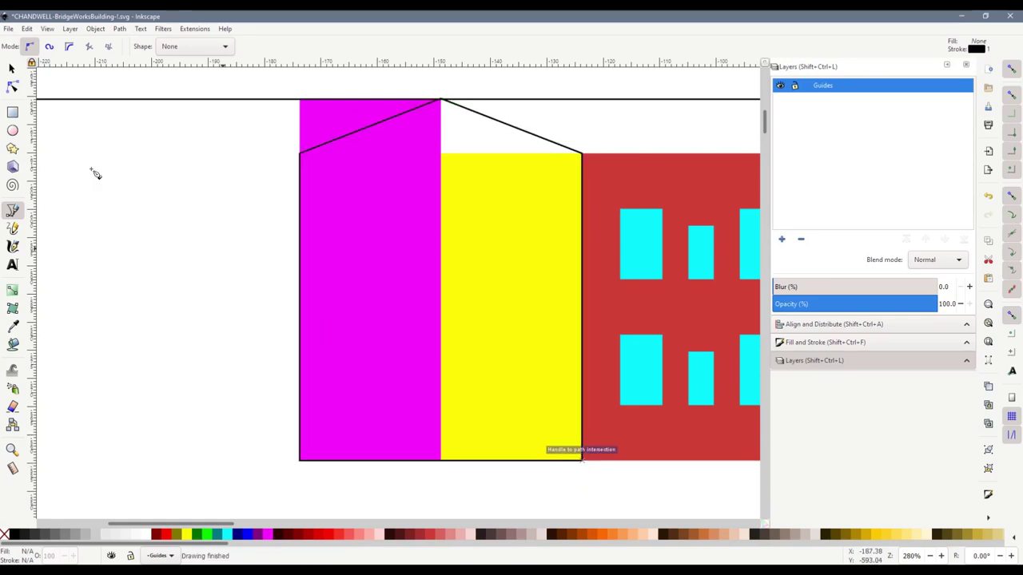
Fill the traced gable outline with light orange #FF9955.
{"action": "left_click", "coordinate": [12, 70]}
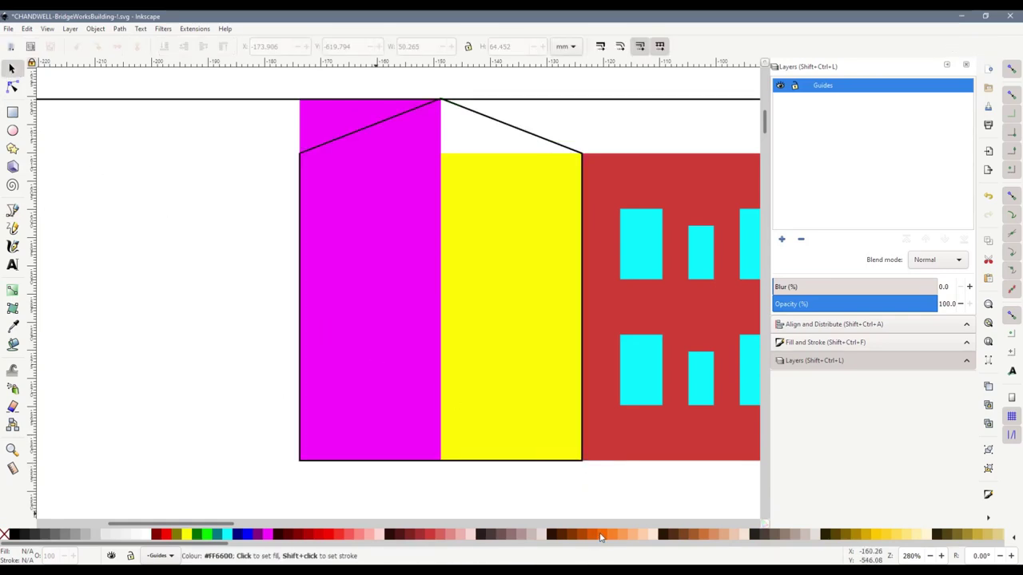
{"action": "left_click", "coordinate": [366, 127]}
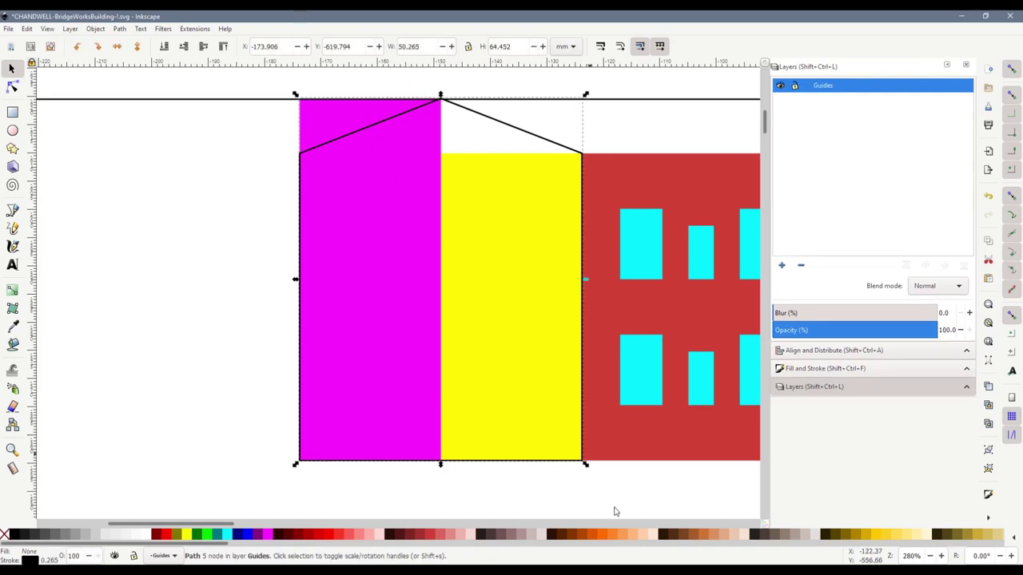
{"action": "left_click", "coordinate": [621, 535]}
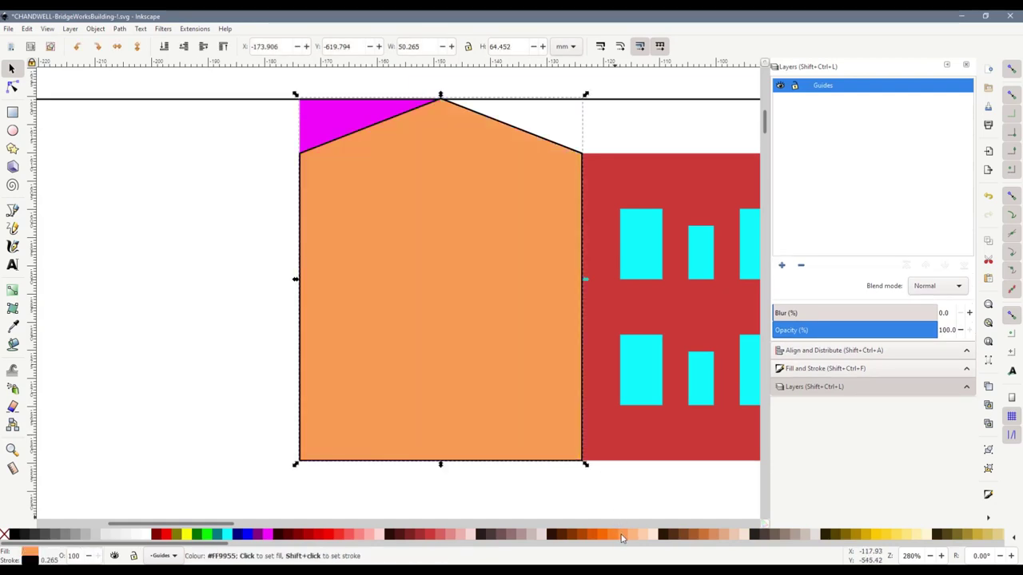
Send the orange gable shape to the back and delete the magenta and yellow construction rectangles.
{"action": "left_click", "coordinate": [165, 47]}
{"action": "left_click", "coordinate": [208, 244]}
{"action": "left_click", "coordinate": [373, 169]}
{"action": "key", "text": "Delete"}
{"action": "left_click", "coordinate": [484, 256]}
{"action": "key", "text": "Delete"}
Remove the black stroke from the orange gable wall.
{"action": "left_click", "coordinate": [452, 192]}
{"action": "left_click", "coordinate": [6, 534], "text": "shift"}
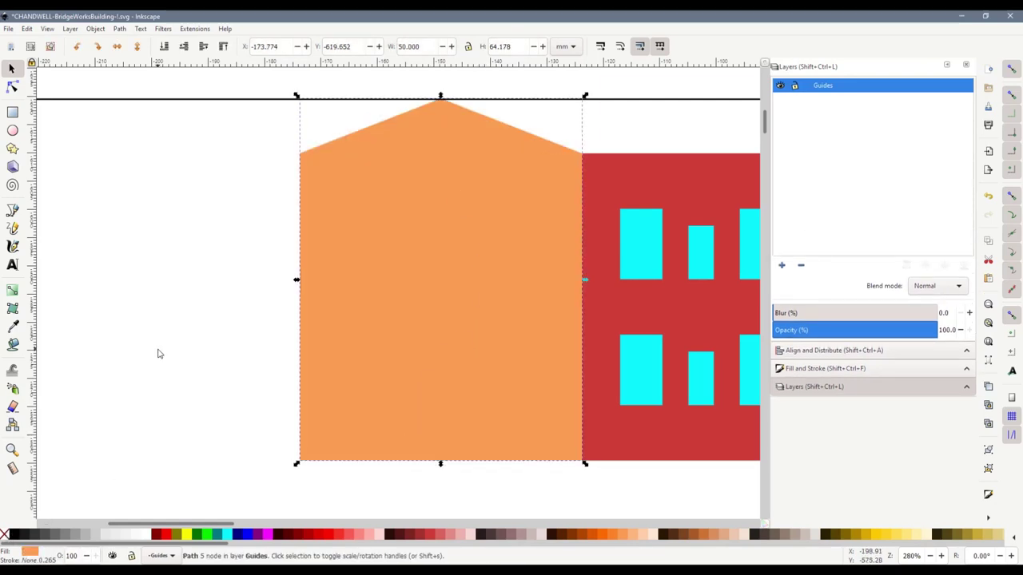
{"action": "left_click", "coordinate": [157, 352]}
Delete the horizontal guide line running along the gable's peak.
{"action": "scroll", "coordinate": [581, 276], "scroll_direction": "down", "scroll_amount": 1}
{"action": "left_click", "coordinate": [616, 151]}
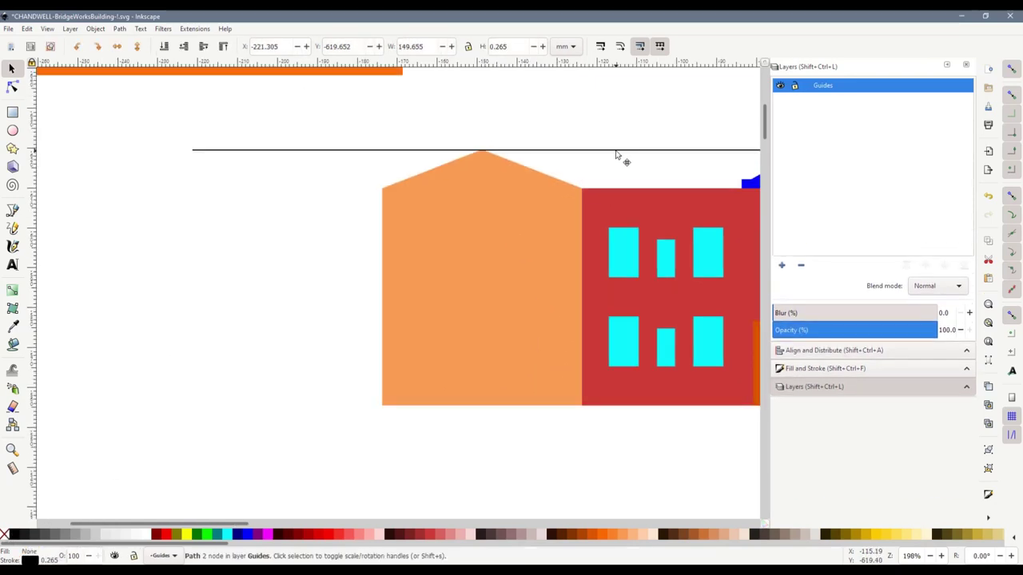
{"action": "key", "text": "Delete"}
Move the complete building drawing about 117 mm left and 84 mm up into empty canvas.
{"action": "scroll", "coordinate": [375, 454], "scroll_direction": "down", "scroll_amount": 3}
{"action": "left_click_drag", "start_coordinate": [280, 290], "coordinate": [628, 464]}
{"action": "left_click_drag", "start_coordinate": [581, 437], "coordinate": [416, 320]}
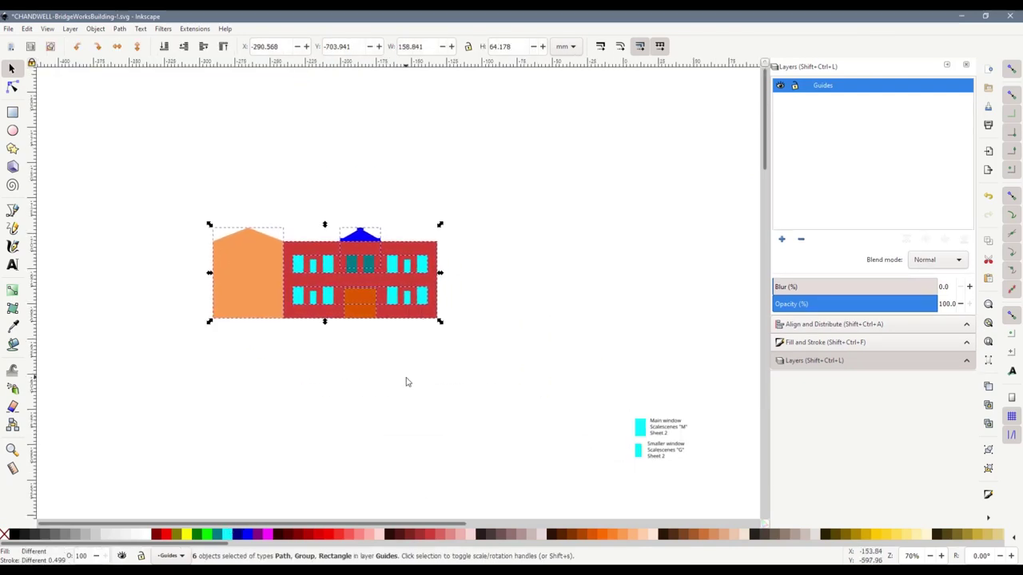
{"action": "left_click", "coordinate": [407, 381]}
Duplicate the orange gable wall and snap the copy against the opposite end of the red front.
{"action": "scroll", "coordinate": [327, 290], "scroll_direction": "up", "scroll_amount": 1}
{"action": "scroll", "coordinate": [327, 290], "scroll_direction": "up", "scroll_amount": 1}
{"action": "left_click", "coordinate": [148, 275]}
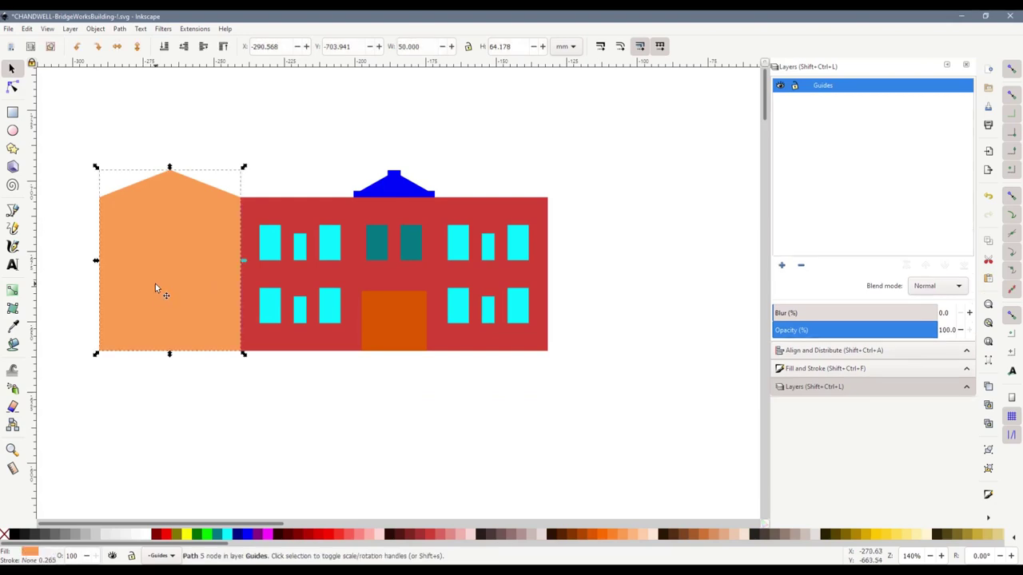
{"action": "key", "text": "ctrl+c"}
{"action": "key", "text": "ctrl+v"}
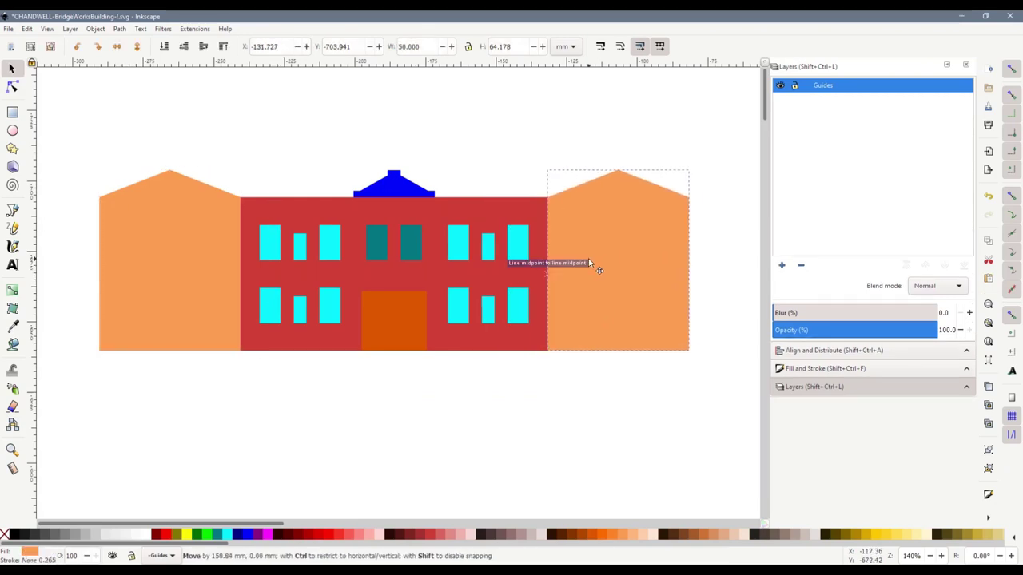
{"action": "left_click", "coordinate": [594, 451]}
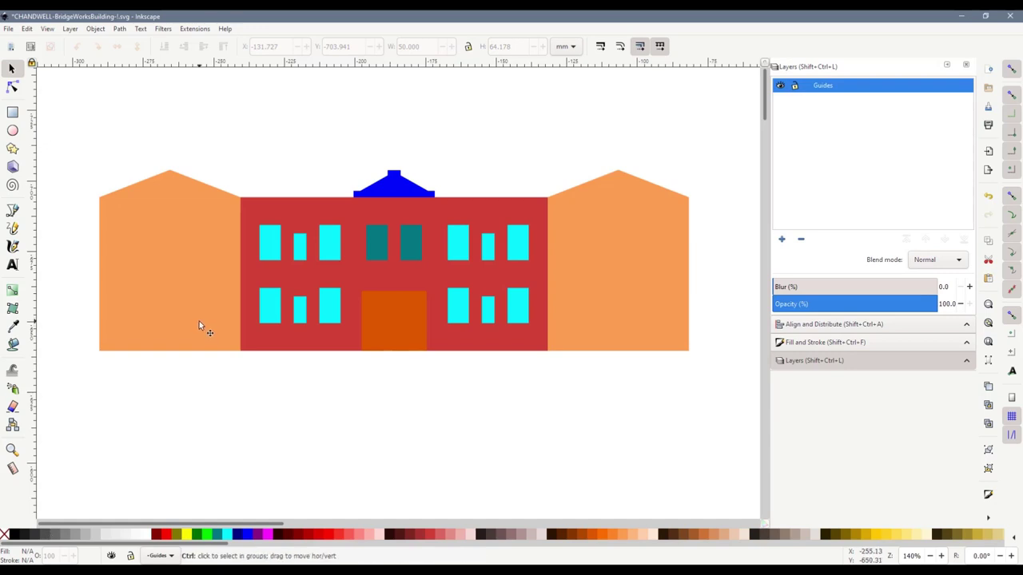
Move the whole building with both gable walls about 94 mm to the right.
{"action": "scroll", "coordinate": [199, 321], "scroll_direction": "down", "scroll_amount": 2, "text": "ctrl"}
{"action": "left_click_drag", "start_coordinate": [63, 267], "coordinate": [448, 407]}
{"action": "left_click", "coordinate": [107, 222]}
{"action": "left_click_drag", "start_coordinate": [107, 221], "coordinate": [459, 356]}
{"action": "left_click_drag", "start_coordinate": [420, 309], "coordinate": [544, 299]}
{"action": "key", "text": "Escape"}
Draw a straight line along the left gable's outer roof slope, from the peak down to the eave corner.
{"action": "scroll", "coordinate": [305, 266], "scroll_direction": "up", "scroll_amount": 1, "text": "ctrl"}
{"action": "scroll", "coordinate": [305, 273], "scroll_direction": "up", "scroll_amount": 2, "text": "ctrl"}
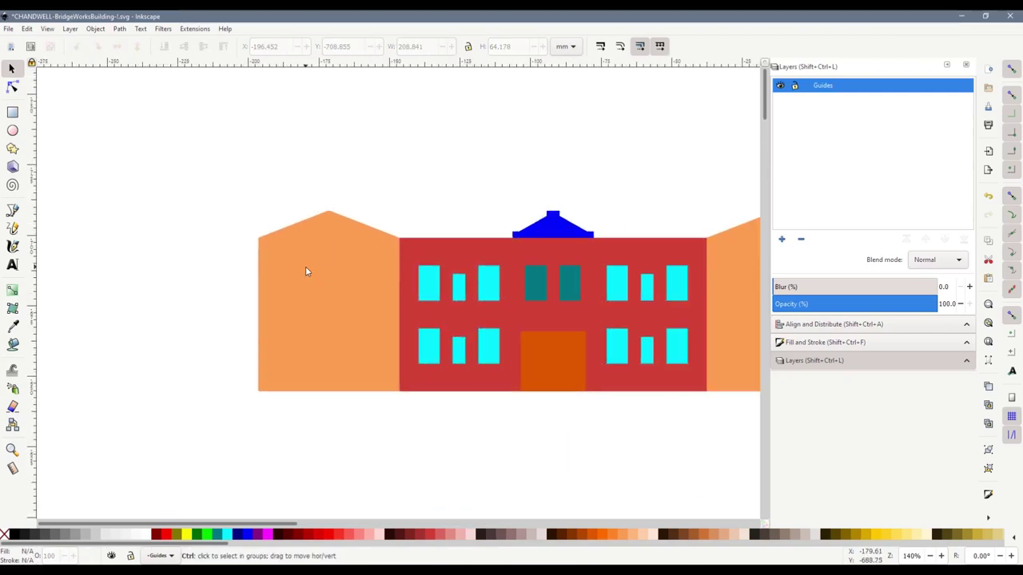
{"action": "key", "text": "b"}
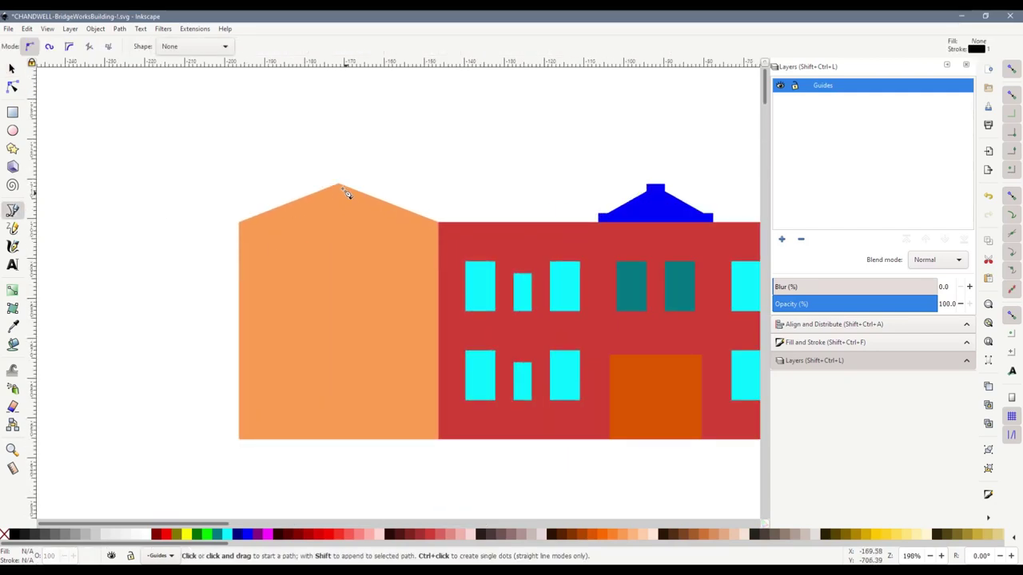
{"action": "left_click", "coordinate": [340, 185]}
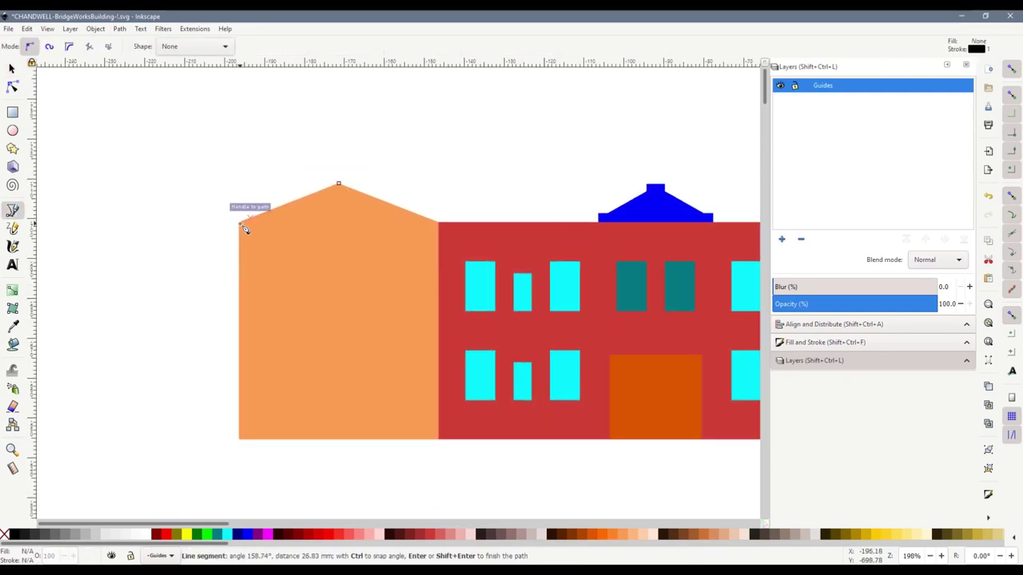
{"action": "double_click", "coordinate": [244, 228]}
{"action": "left_click", "coordinate": [12, 68]}
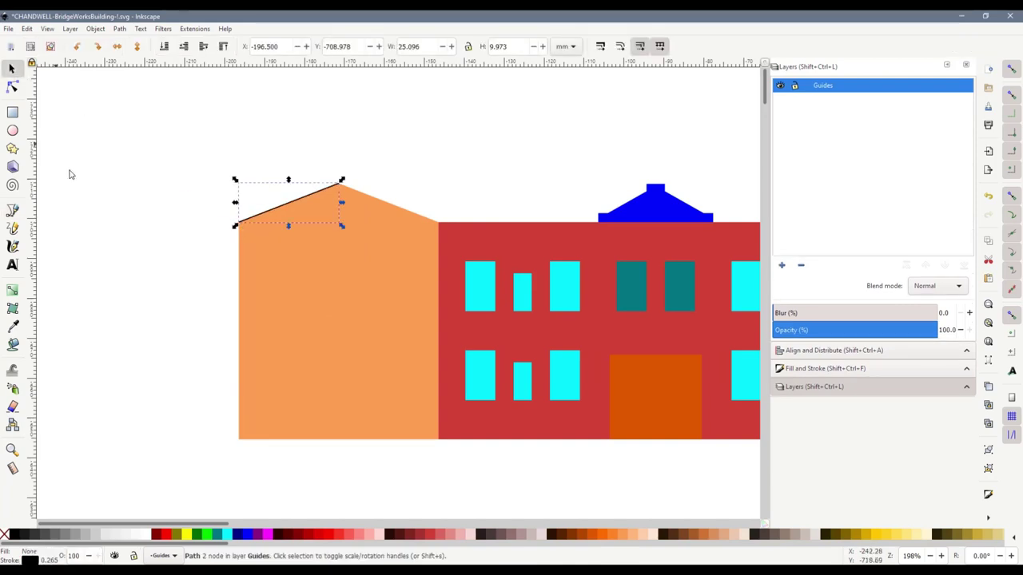
Enlarge the slope line to about 50.1 by 19.8 mm and place its upper end at the left gable's peak.
{"action": "left_click", "coordinate": [69, 171]}
{"action": "left_click", "coordinate": [304, 203]}
{"action": "left_click_drag", "start_coordinate": [342, 228], "coordinate": [441, 327]}
{"action": "left_click_drag", "start_coordinate": [423, 200], "coordinate": [315, 200]}
{"action": "left_click", "coordinate": [194, 370]}
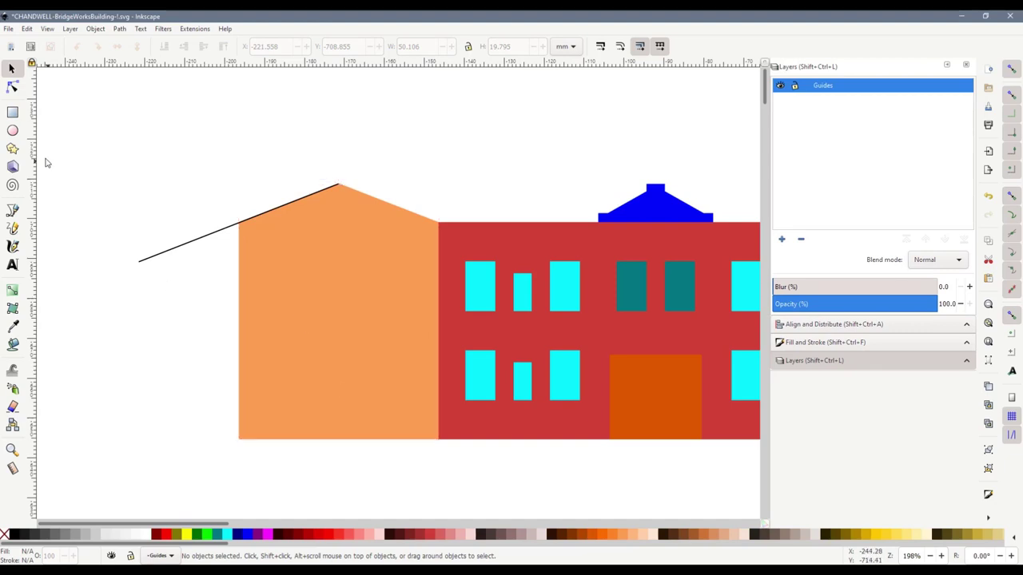
Draw a horizontal line from the first upper window's top corner across the left gable and past the slope line's lower end.
{"action": "left_click", "coordinate": [12, 211]}
{"action": "left_click", "coordinate": [467, 262]}
{"action": "double_click", "coordinate": [85, 259]}
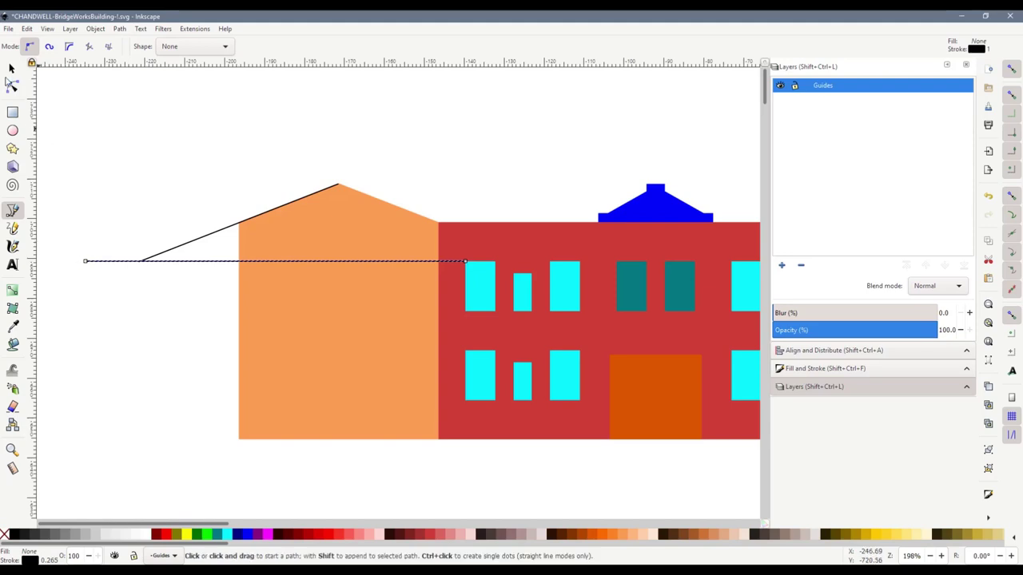
Draw an orange rectangle about 38.3 by 44.6 mm from the left gable's bottom outer corner up to the horizontal line's outer end.
{"action": "key", "text": "s"}
{"action": "scroll", "coordinate": [69, 230], "scroll_direction": "up", "scroll_amount": 2}
{"action": "left_click", "coordinate": [310, 347]}
{"action": "scroll", "coordinate": [423, 324], "scroll_direction": "down", "scroll_amount": 2}
{"action": "scroll", "coordinate": [528, 376], "scroll_direction": "down", "scroll_amount": 1}
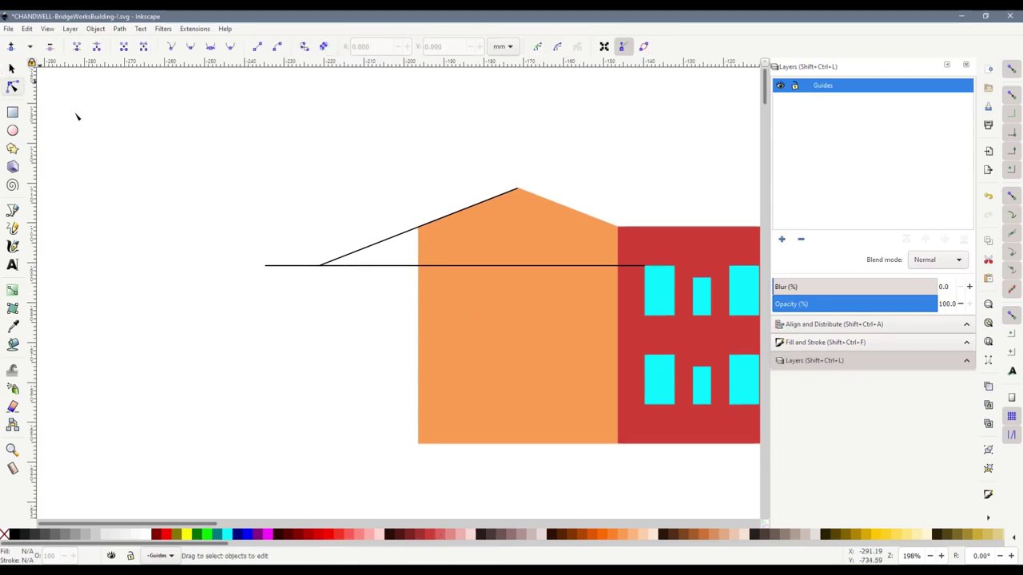
{"action": "key", "text": "r"}
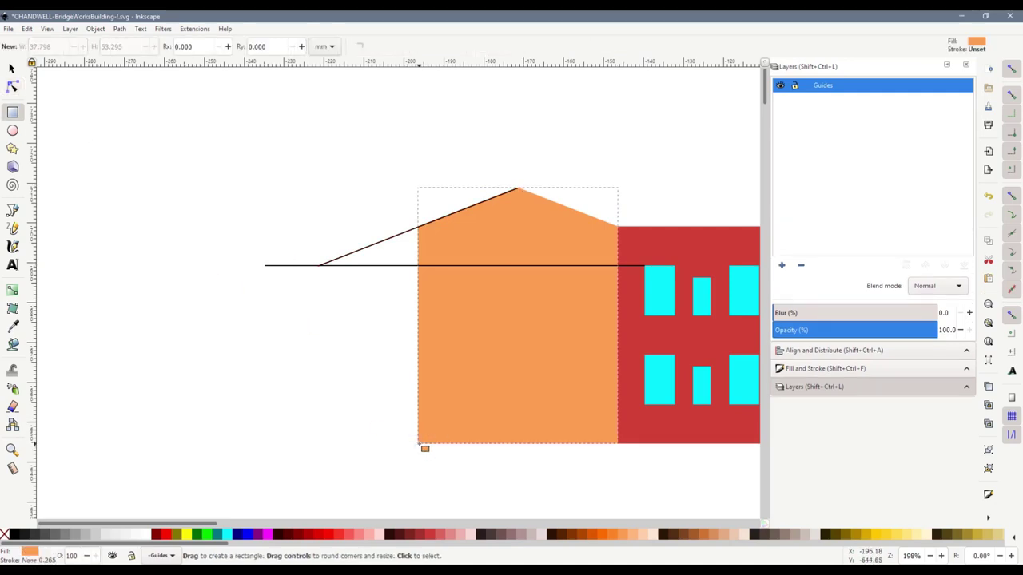
{"action": "left_click_drag", "start_coordinate": [419, 443], "coordinate": [265, 265]}
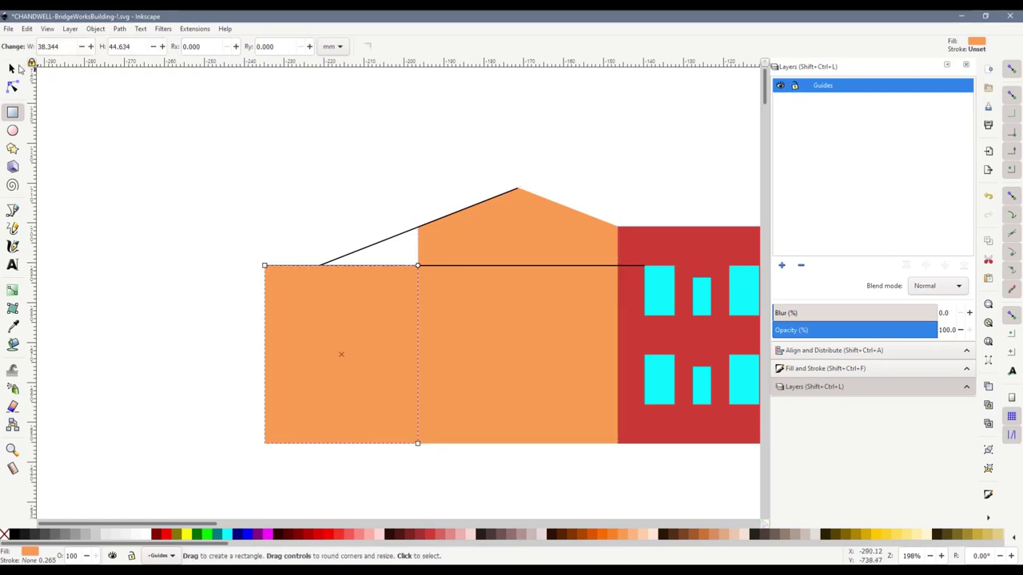
Resize the new orange rectangle from its top outer corner toward the point where the slope line meets the horizontal line.
{"action": "left_click", "coordinate": [18, 69]}
{"action": "mouse_move", "coordinate": [262, 262]}
{"action": "left_mouse_down"}
{"action": "mouse_move", "coordinate": [335, 279]}
{"action": "mouse_move", "coordinate": [319, 267]}
{"action": "mouse_move", "coordinate": [265, 267]}
{"action": "left_mouse_up"}
{"action": "scroll", "coordinate": [323, 267], "scroll_direction": "up", "scroll_amount": 2}
{"action": "scroll", "coordinate": [323, 267], "scroll_direction": "up", "scroll_amount": 2}
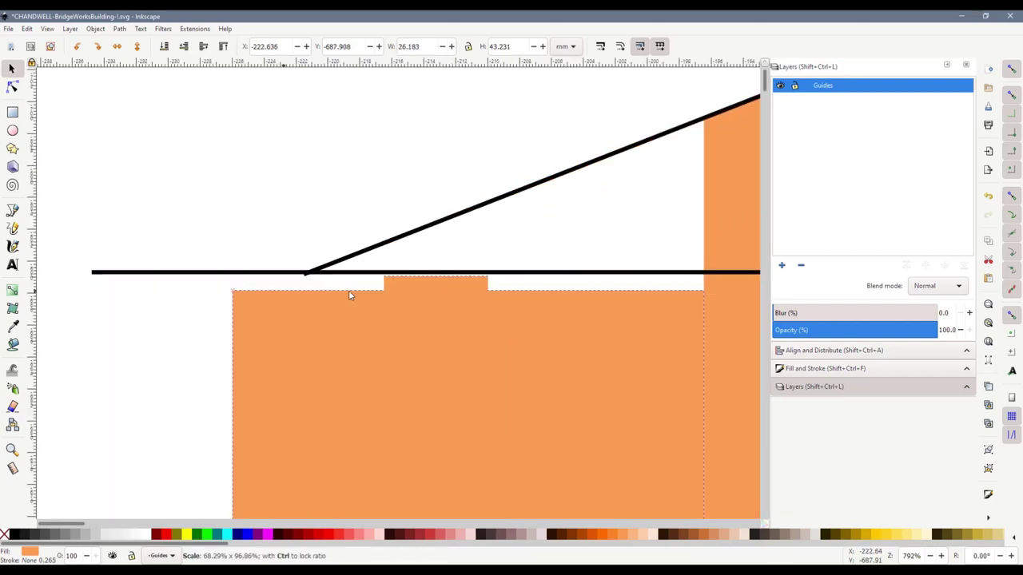